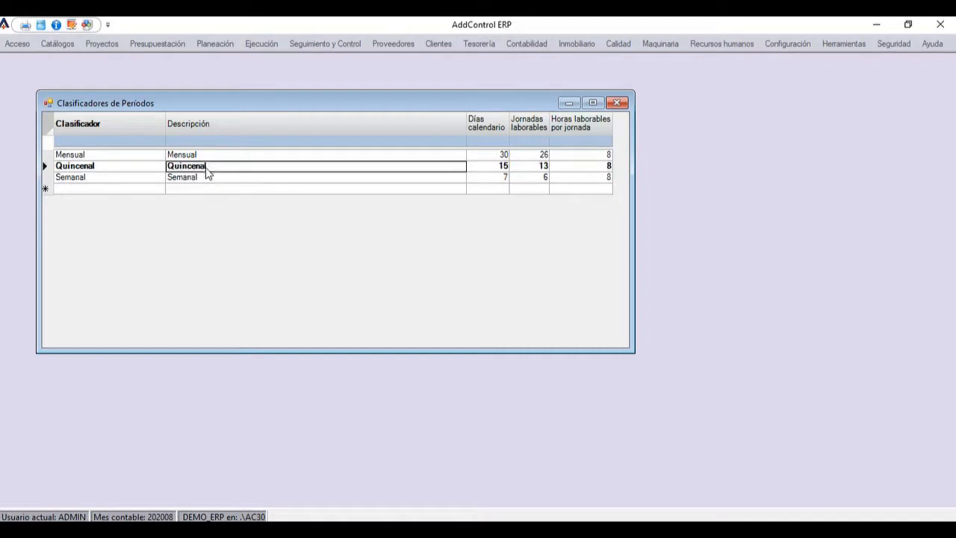
- Review the calendar days, working shifts and hours per shift of the Mensual, Quincenal and Semanal period classifiers, and close the catalogue
{"action": "key", "text": "Up"}
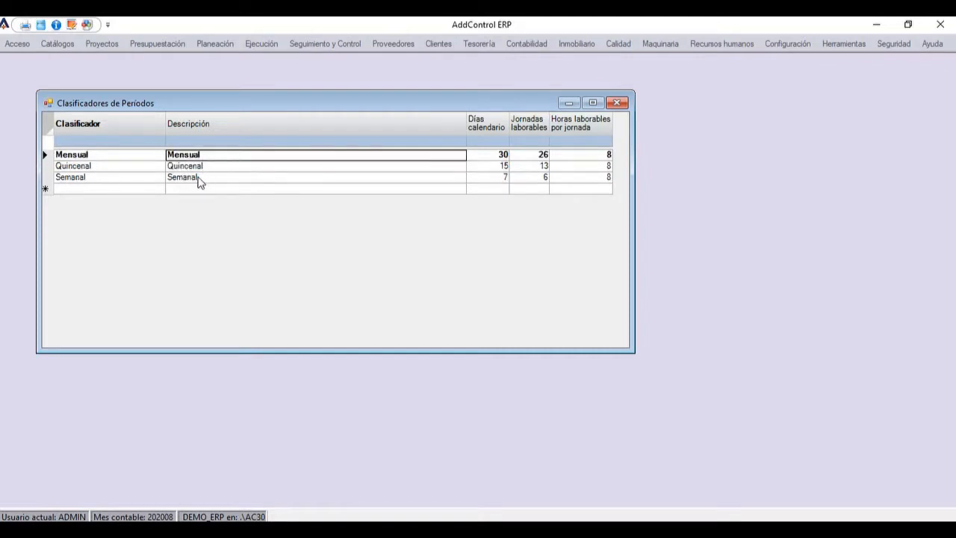
{"action": "left_click", "coordinate": [198, 178]}
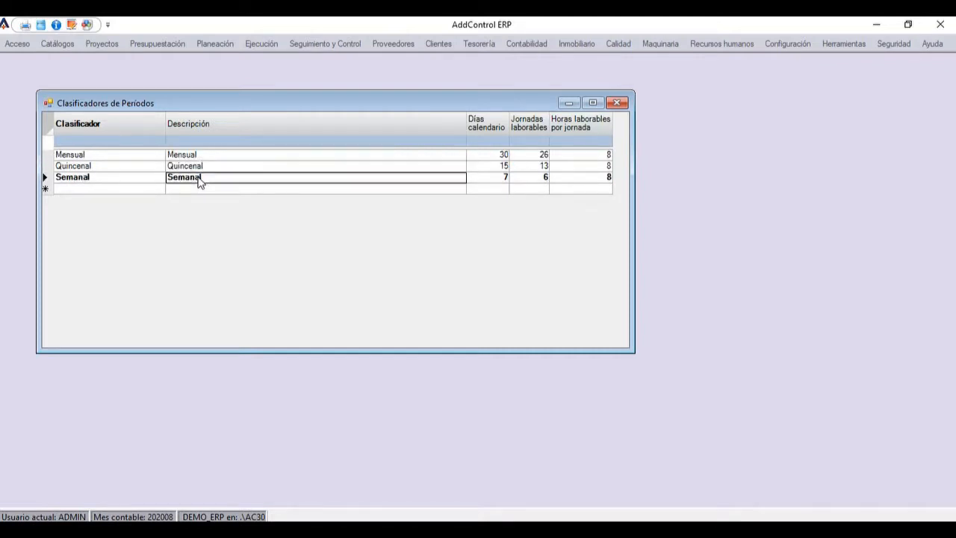
{"action": "left_click", "coordinate": [505, 179]}
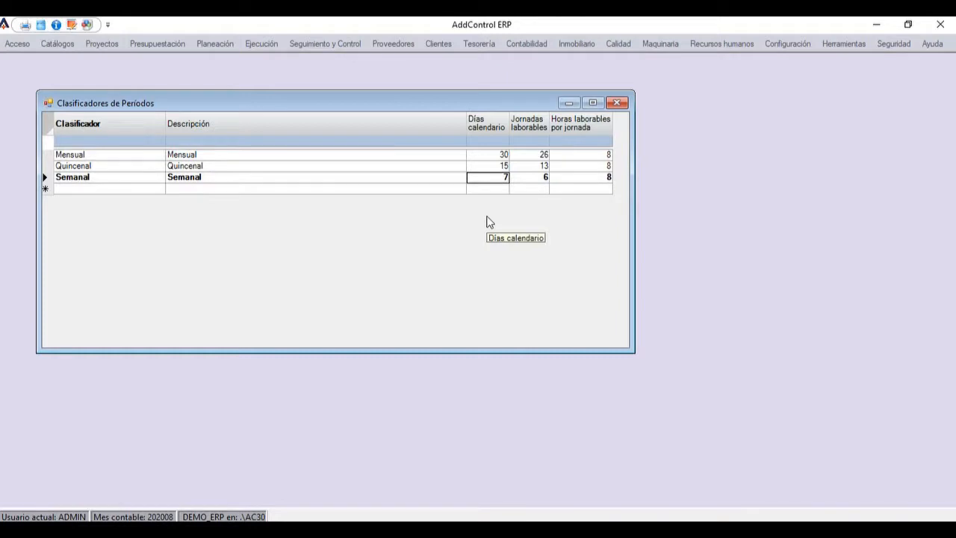
{"action": "key", "text": "Tab"}
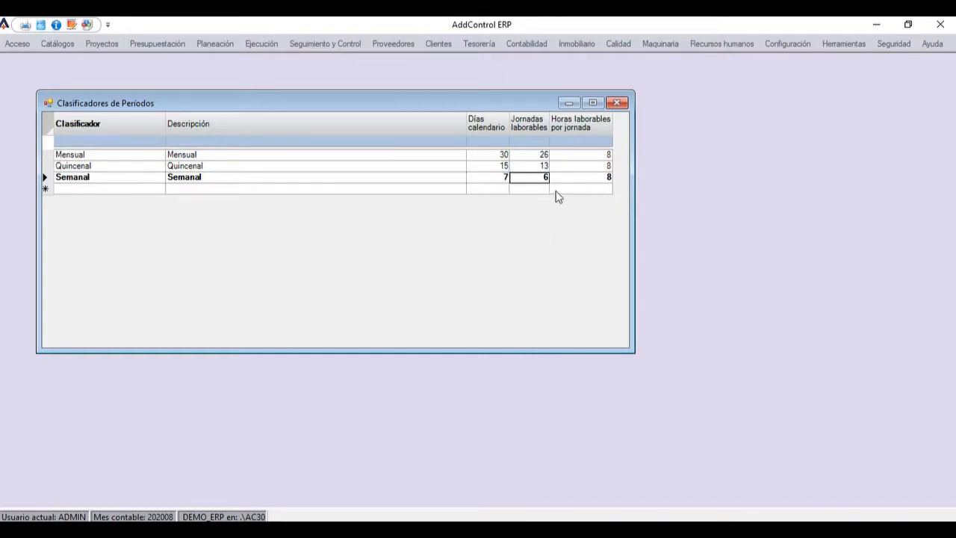
{"action": "key", "text": "shift+Tab"}
{"action": "key", "text": "Tab"}
{"action": "key", "text": "Tab"}
{"action": "left_click", "coordinate": [617, 103]}
- Open the human resources cost centre catalogue for the CONSTRUCCION project and go through its cost centres
{"action": "left_click", "coordinate": [715, 47]}
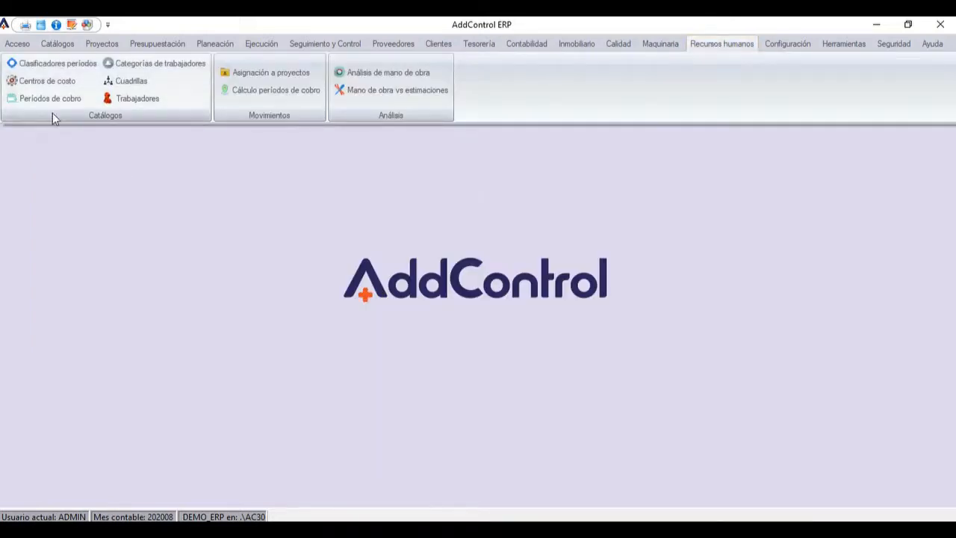
{"action": "left_click", "coordinate": [41, 84]}
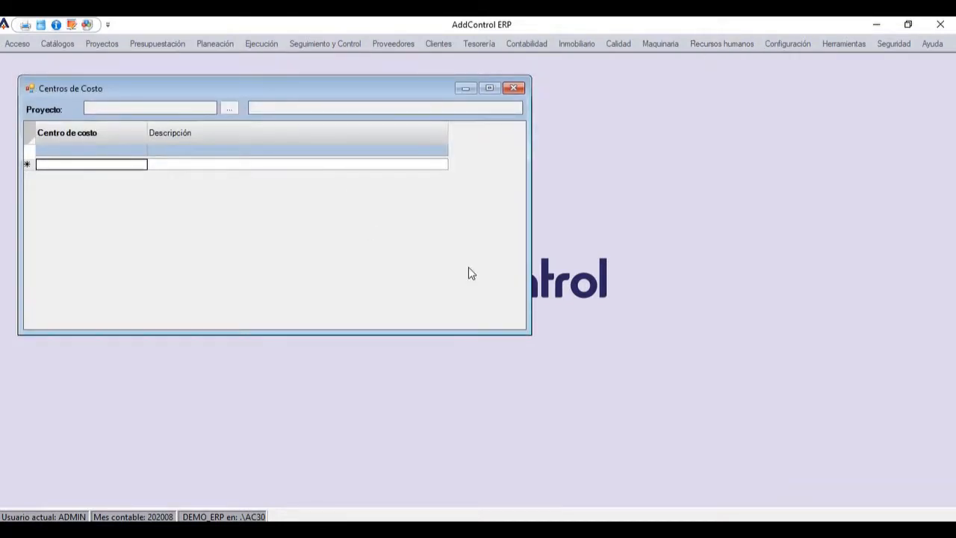
{"action": "left_click", "coordinate": [229, 108]}
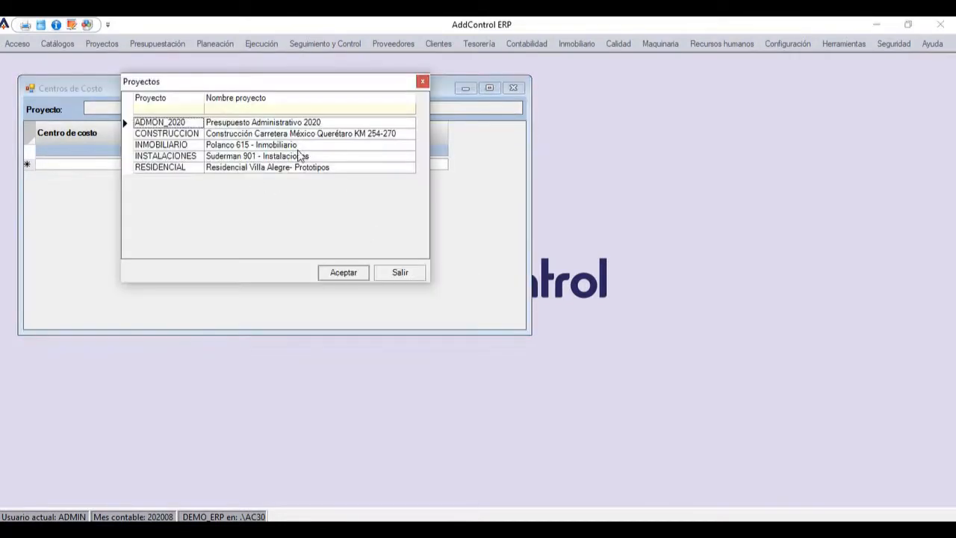
{"action": "double_click", "coordinate": [230, 136]}
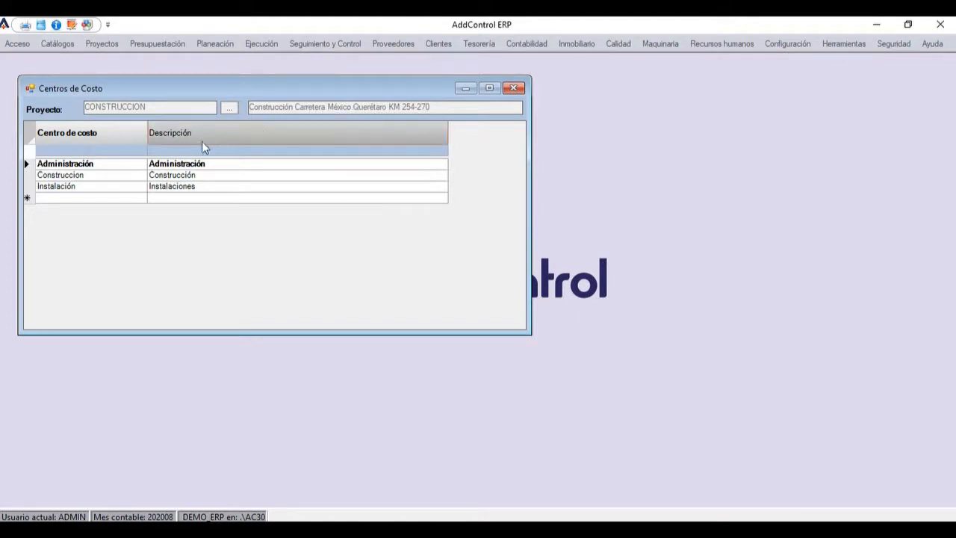
{"action": "left_click", "coordinate": [170, 166]}
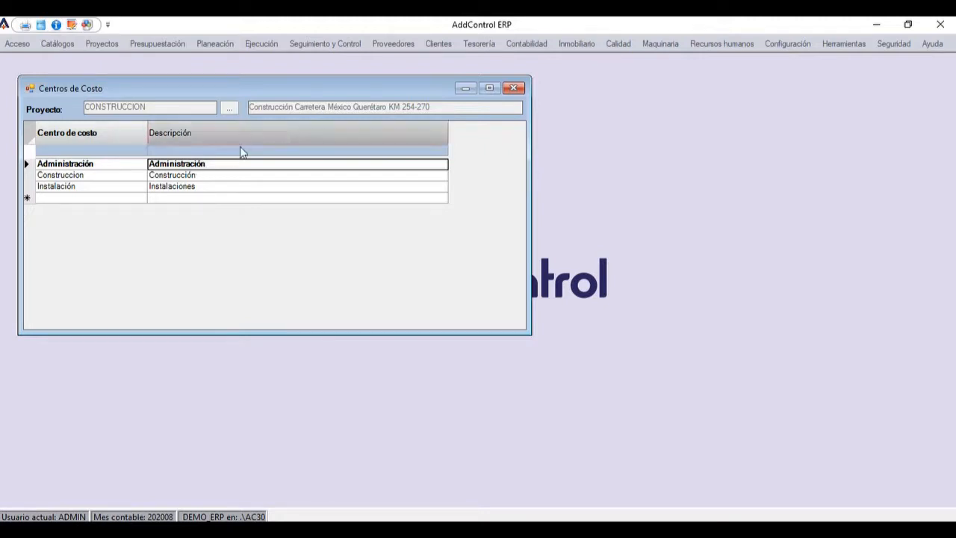
{"action": "left_click", "coordinate": [180, 176]}
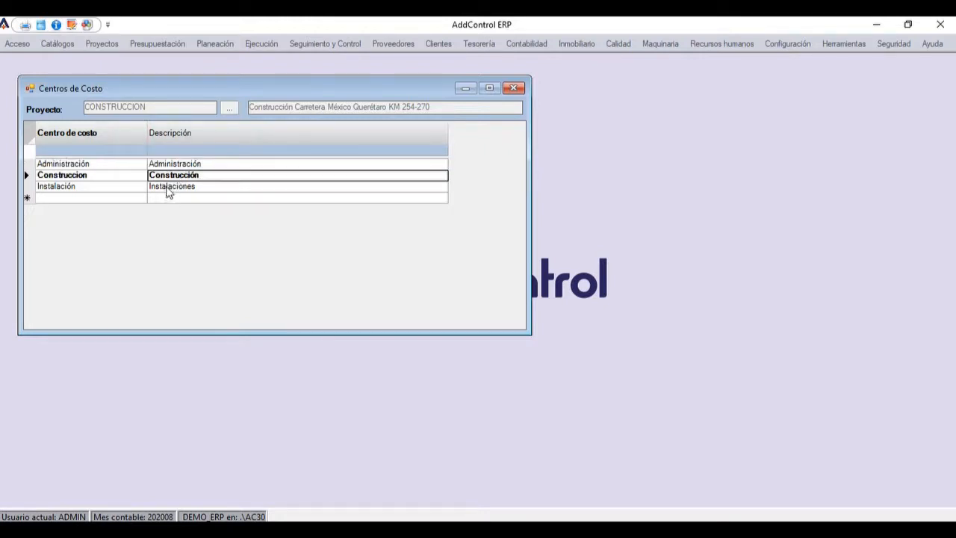
{"action": "left_click", "coordinate": [169, 188]}
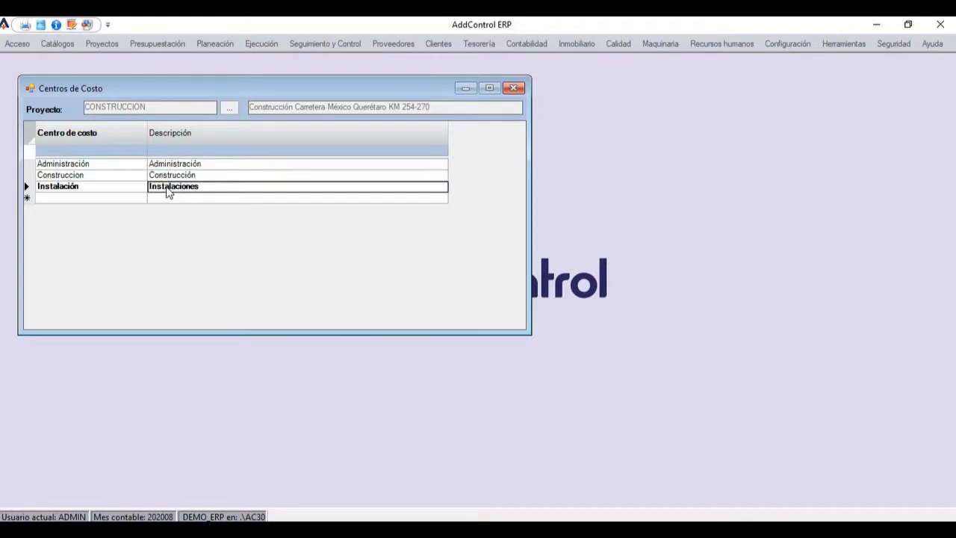
- Show the cost centres of the INMOBILIARIO project, and close the cost centre catalogue
{"action": "left_click", "coordinate": [228, 108]}
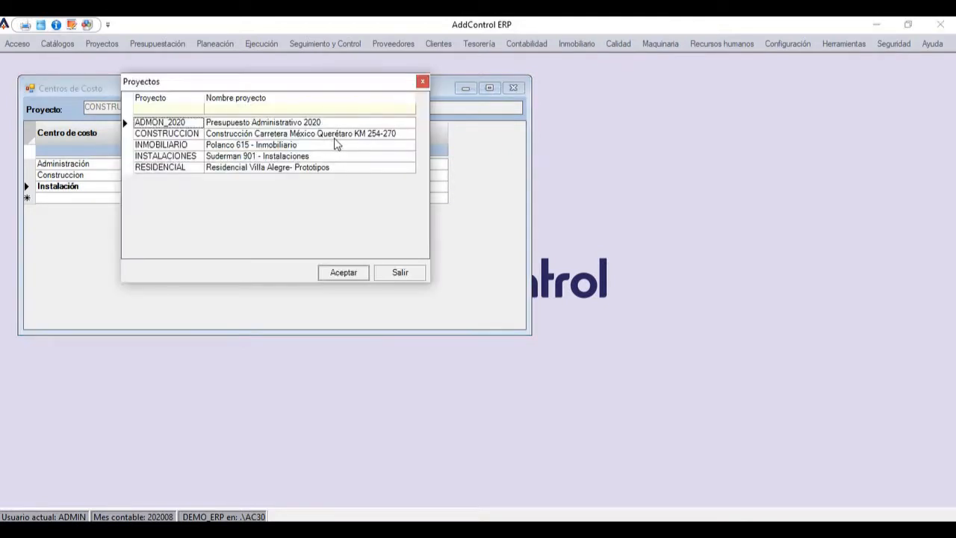
{"action": "double_click", "coordinate": [238, 145]}
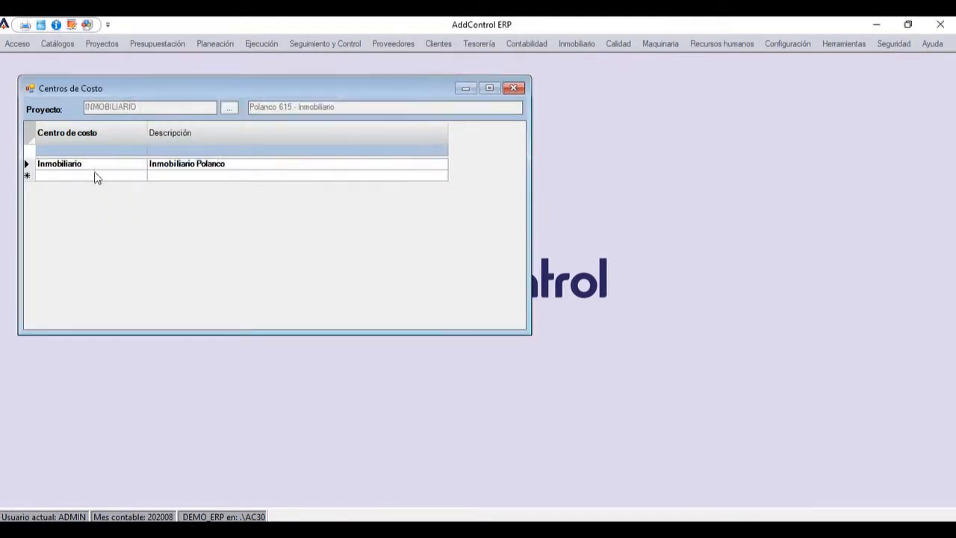
{"action": "left_click", "coordinate": [520, 89]}
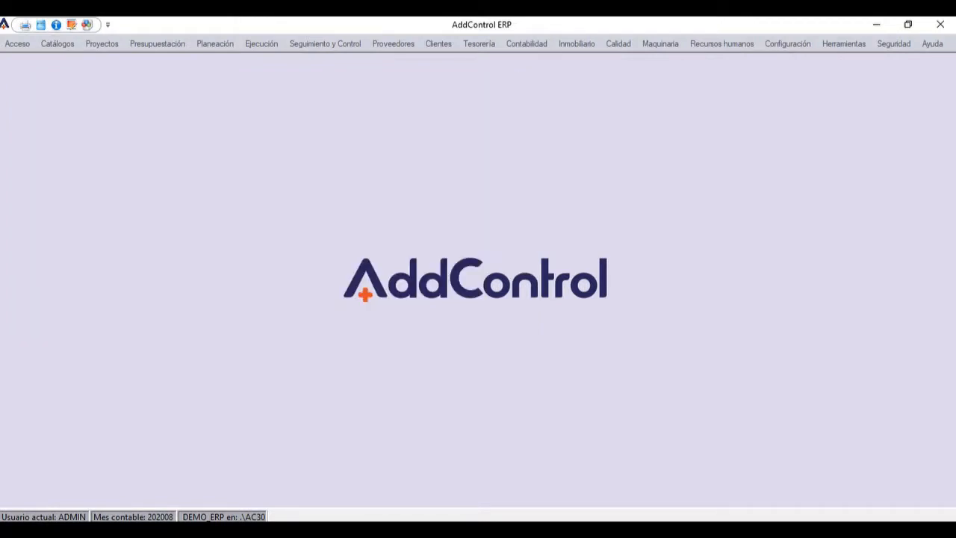
- Open the human resources catalogue of payment periods (Períodos de cobro) and load the CONSTRUCCION project
{"action": "left_click", "coordinate": [728, 38]}
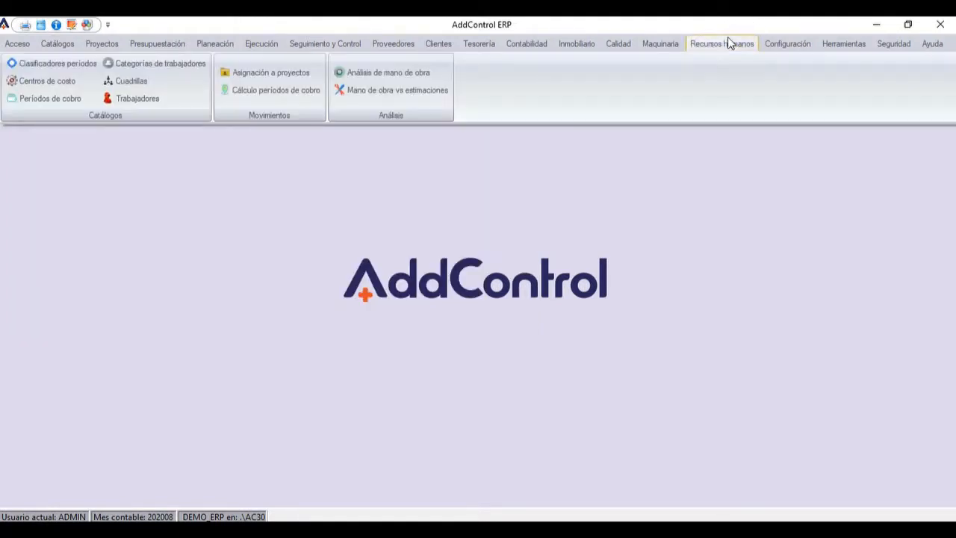
{"action": "left_click", "coordinate": [35, 102]}
{"action": "left_click", "coordinate": [310, 159]}
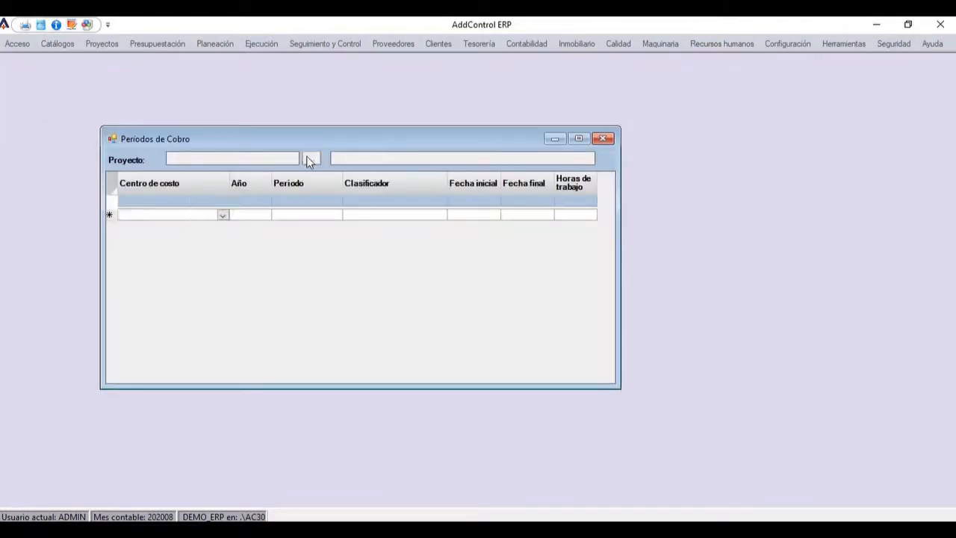
{"action": "left_click", "coordinate": [332, 188]}
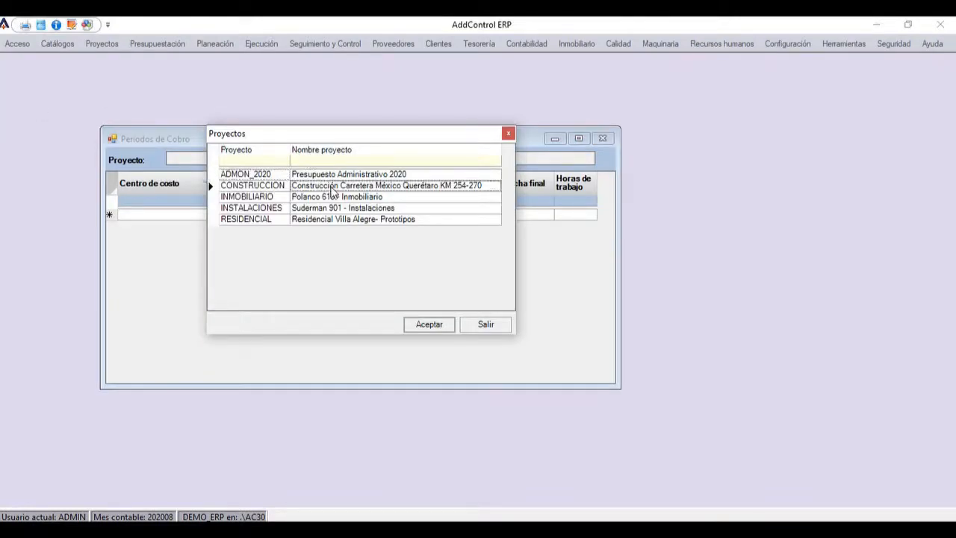
{"action": "double_click", "coordinate": [333, 188]}
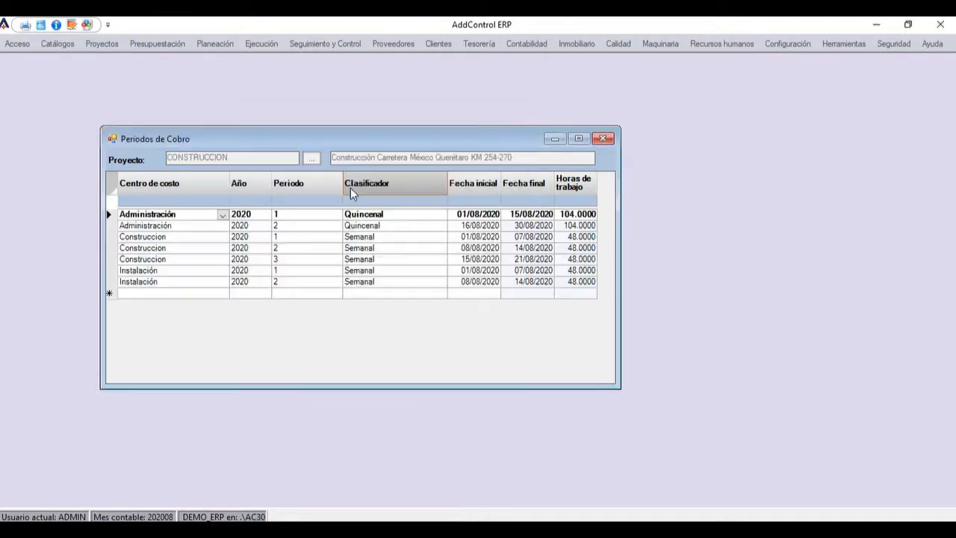
- Go through the period numbers of all the project's payment periods and check the classifier of the last Instalación period
{"action": "left_click", "coordinate": [313, 227]}
{"action": "key", "text": "Down"}
{"action": "key", "text": "Down"}
{"action": "key", "text": "Down"}
{"action": "key", "text": "Down"}
{"action": "key", "text": "Down"}
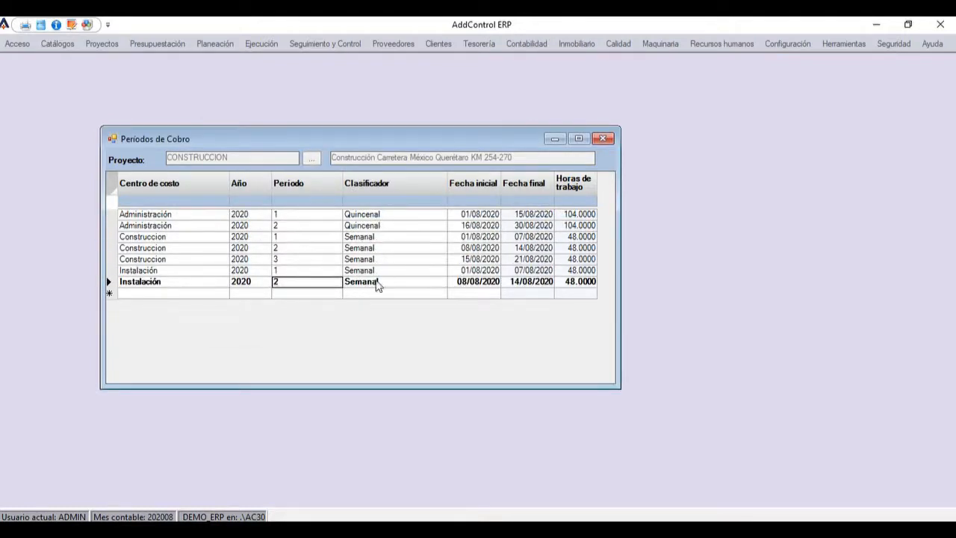
{"action": "left_click", "coordinate": [378, 283]}
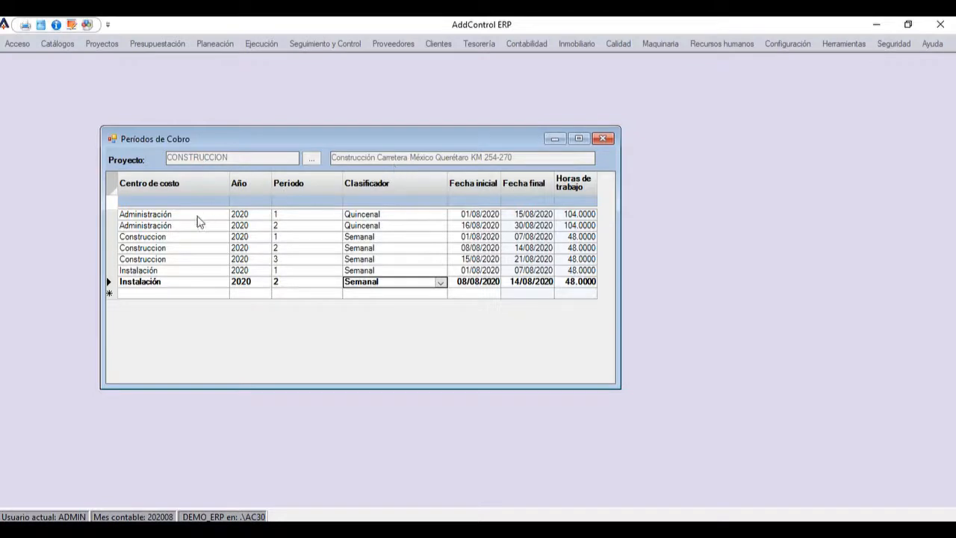
- Examine which cost centre each of the project's payment periods belongs to, returning to the first Administración period
{"action": "left_click", "coordinate": [172, 217]}
{"action": "key", "text": "Down"}
{"action": "key", "text": "Down"}
{"action": "key", "text": "Down"}
{"action": "key", "text": "Down"}
{"action": "key", "text": "Down"}
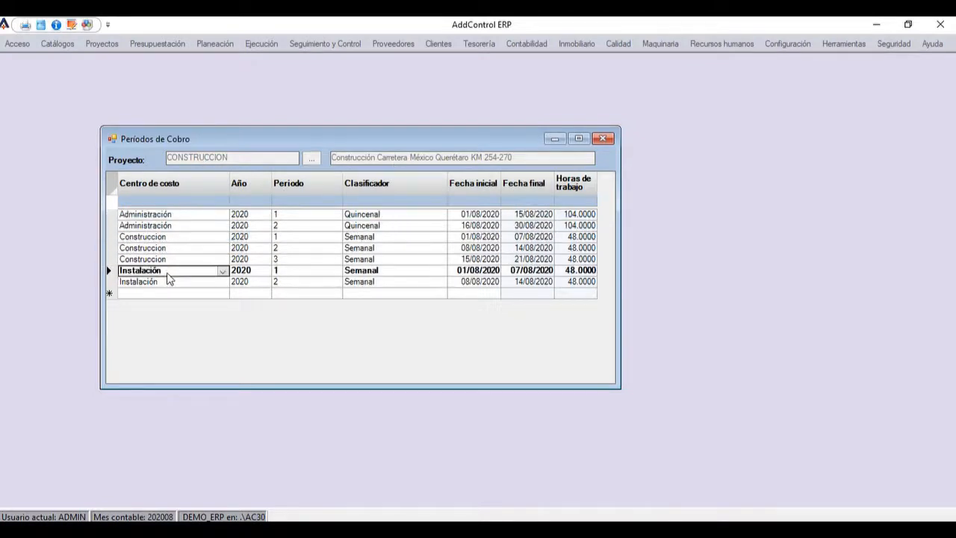
{"action": "key", "text": "Up"}
{"action": "key", "text": "Up"}
{"action": "key", "text": "Up"}
{"action": "key", "text": "Up"}
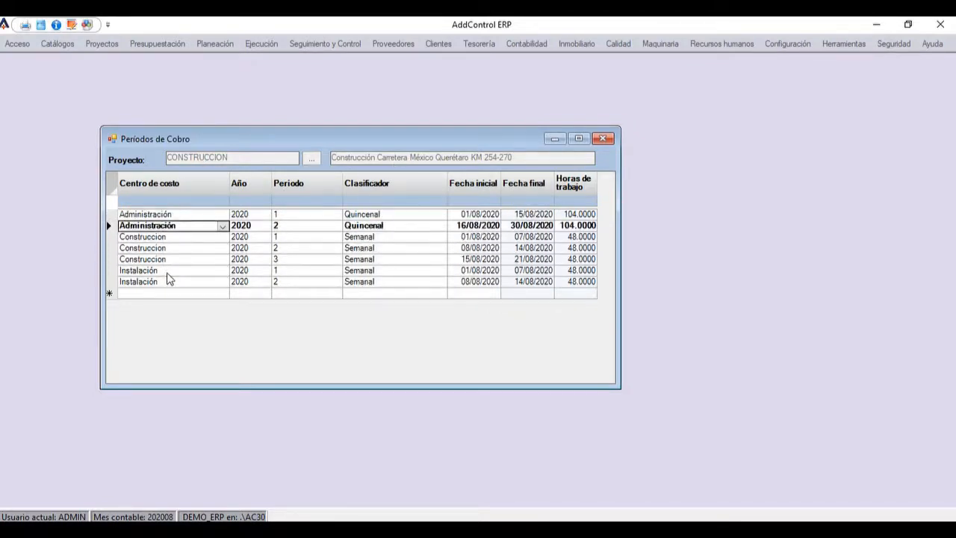
{"action": "left_click", "coordinate": [152, 216]}
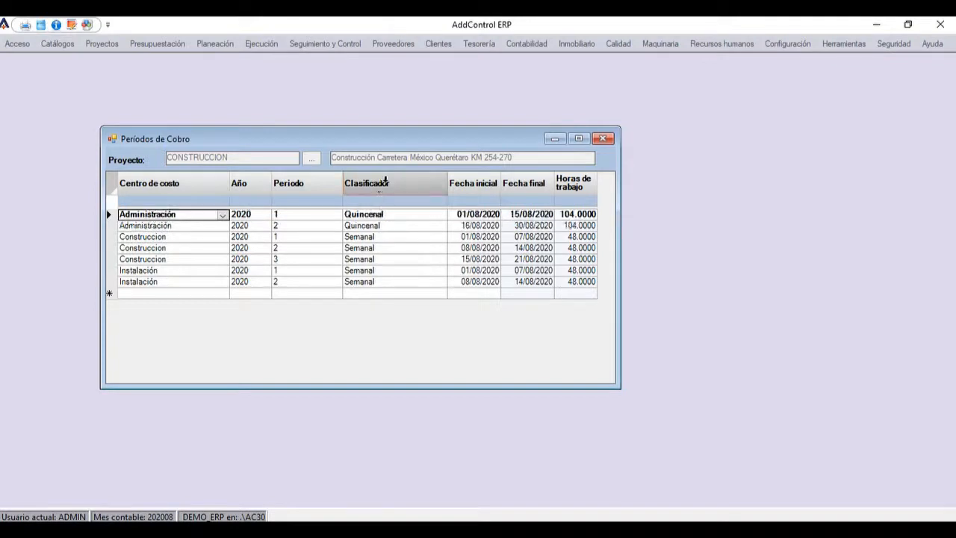
- Examine the year, period number, classifier, start and end dates and working hours of the Administración payment periods
{"action": "left_click", "coordinate": [244, 213]}
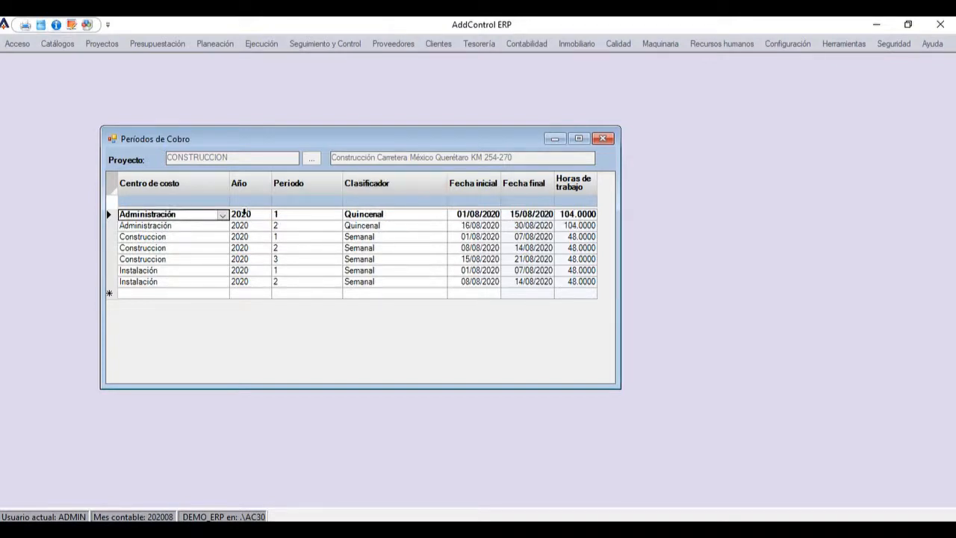
{"action": "key", "text": "Down"}
{"action": "key", "text": "Tab"}
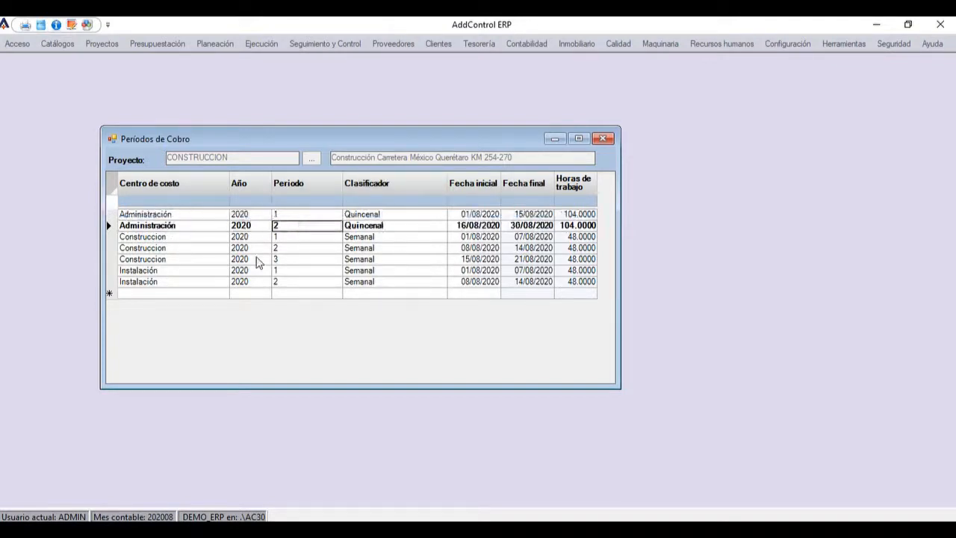
{"action": "key", "text": "Up"}
{"action": "key", "text": "Down"}
{"action": "key", "text": "Up"}
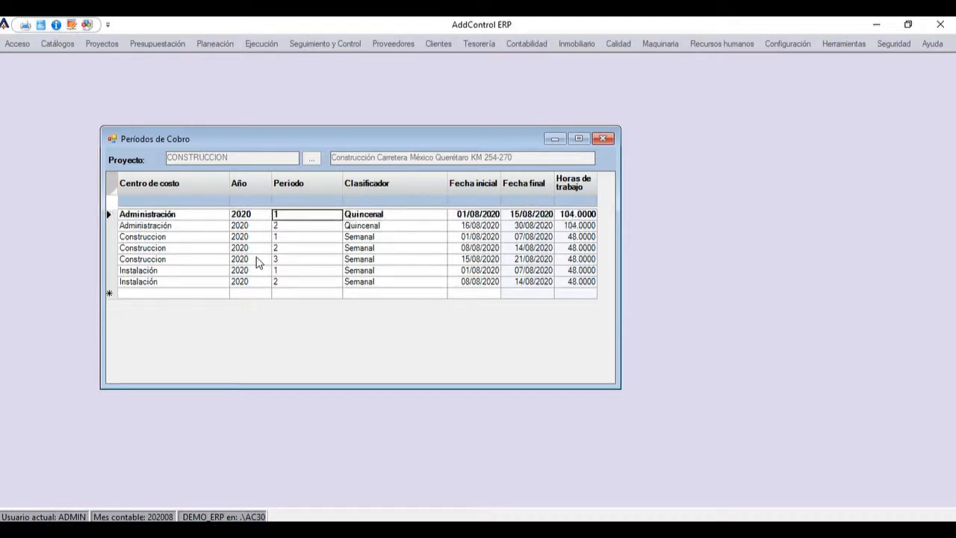
{"action": "key", "text": "Tab"}
{"action": "key", "text": "Down"}
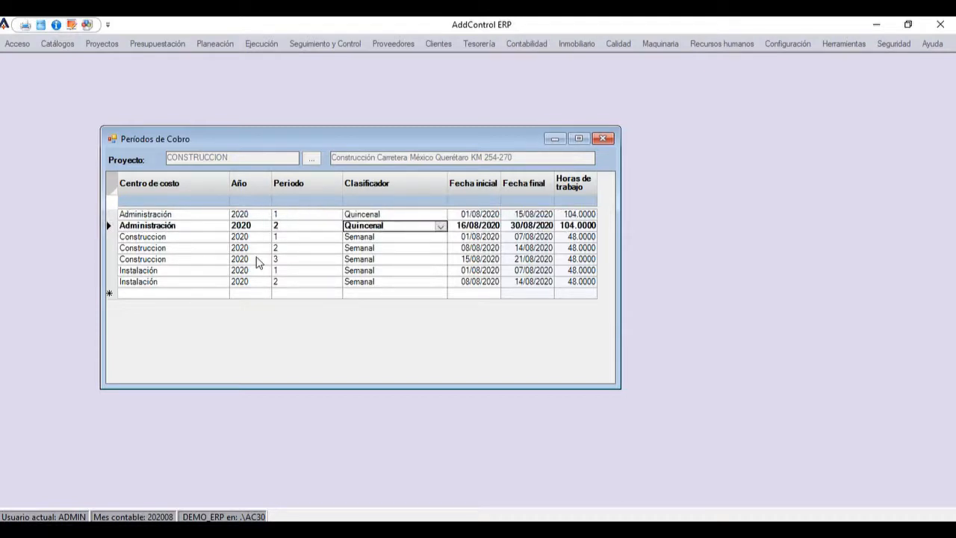
{"action": "key", "text": "Up"}
{"action": "key", "text": "Tab"}
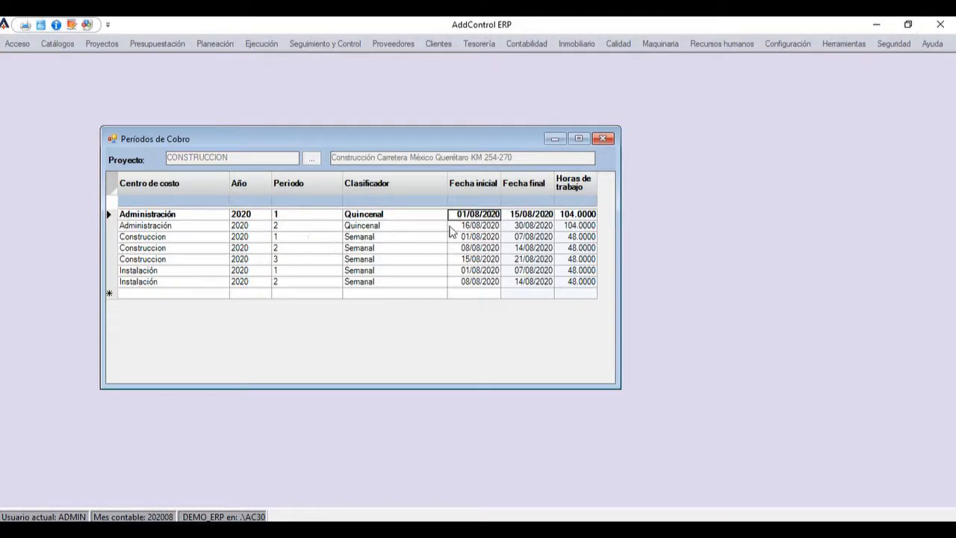
{"action": "key", "text": "Tab"}
{"action": "key", "text": "Tab"}
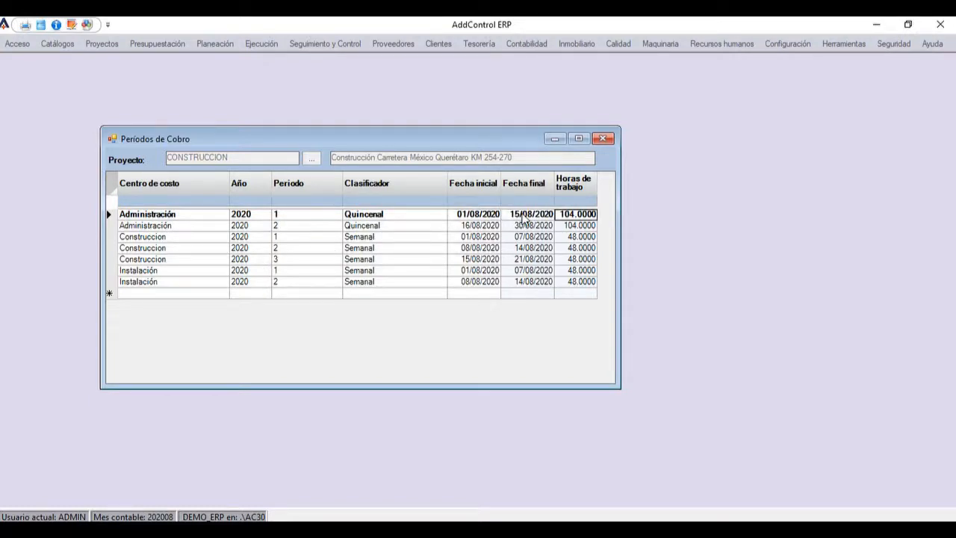
{"action": "key", "text": "shift+Tab"}
{"action": "key", "text": "shift+Tab"}
{"action": "key", "text": "shift+Tab"}
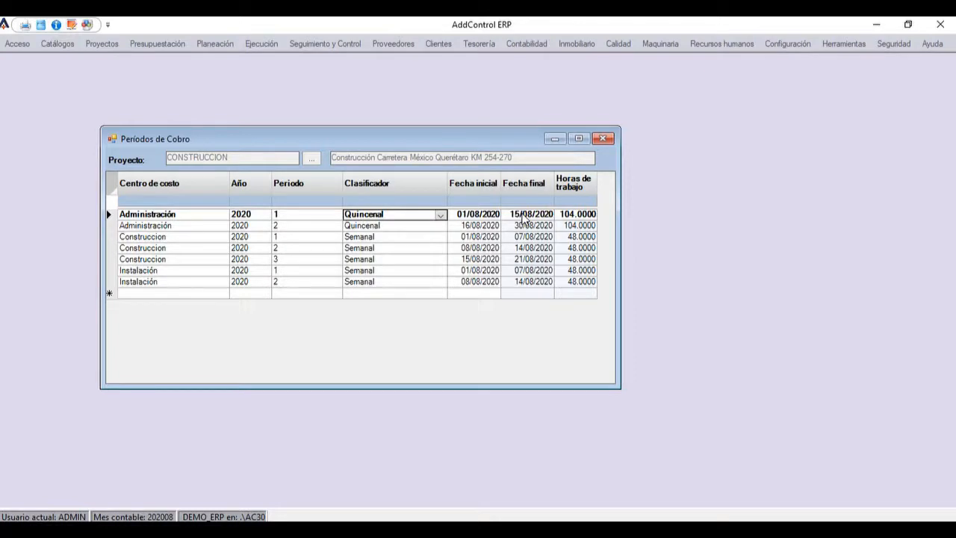
{"action": "key", "text": "Down"}
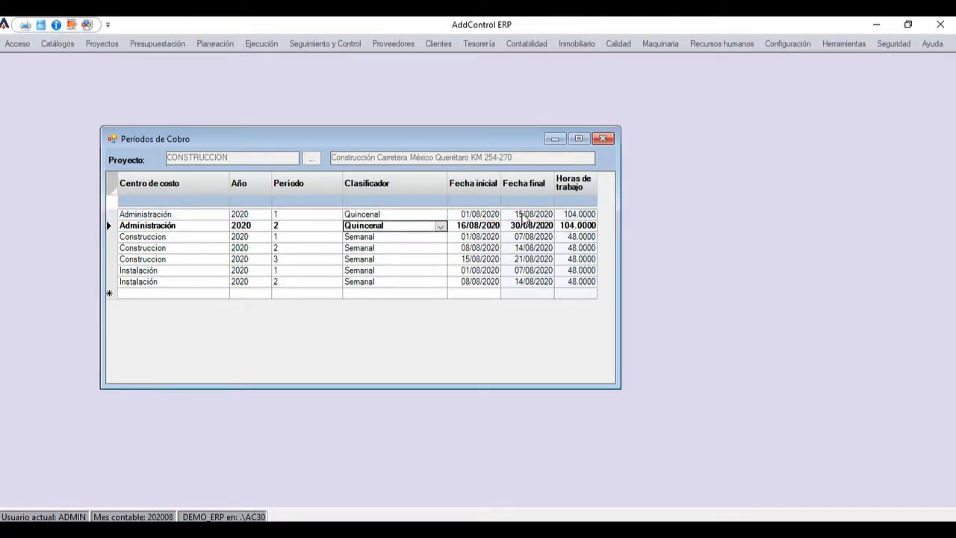
- Examine the cost centre, year, period numbers and classifier of the Construccion payment periods
{"action": "key", "text": "Down"}
{"action": "key", "text": "shift+Tab"}
{"action": "key", "text": "shift+Tab"}
{"action": "key", "text": "shift+Tab"}
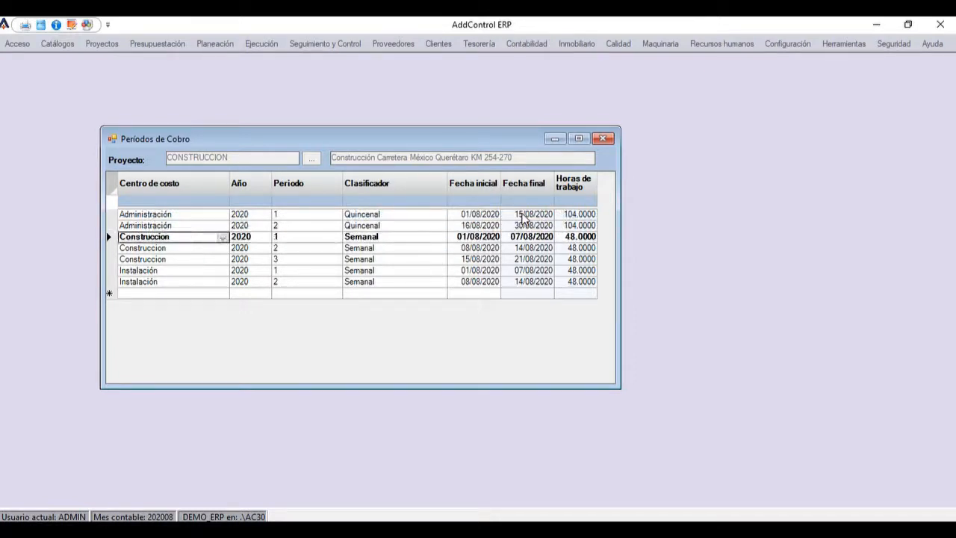
{"action": "key", "text": "Tab"}
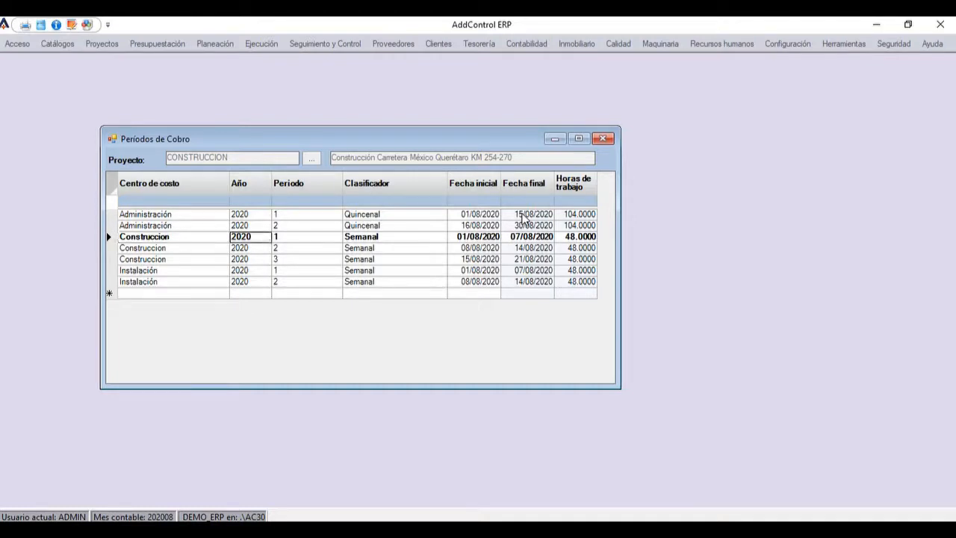
{"action": "key", "text": "Tab"}
{"action": "key", "text": "Down"}
{"action": "key", "text": "Down"}
{"action": "key", "text": "Up"}
{"action": "key", "text": "Up"}
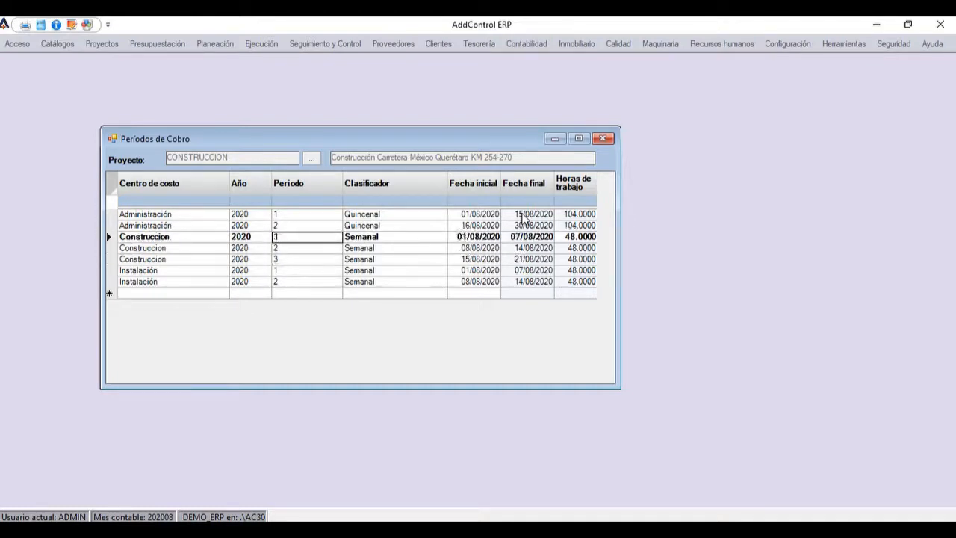
{"action": "key", "text": "Down"}
{"action": "key", "text": "Down"}
{"action": "key", "text": "Tab"}
{"action": "key", "text": "Up"}
{"action": "key", "text": "Up"}
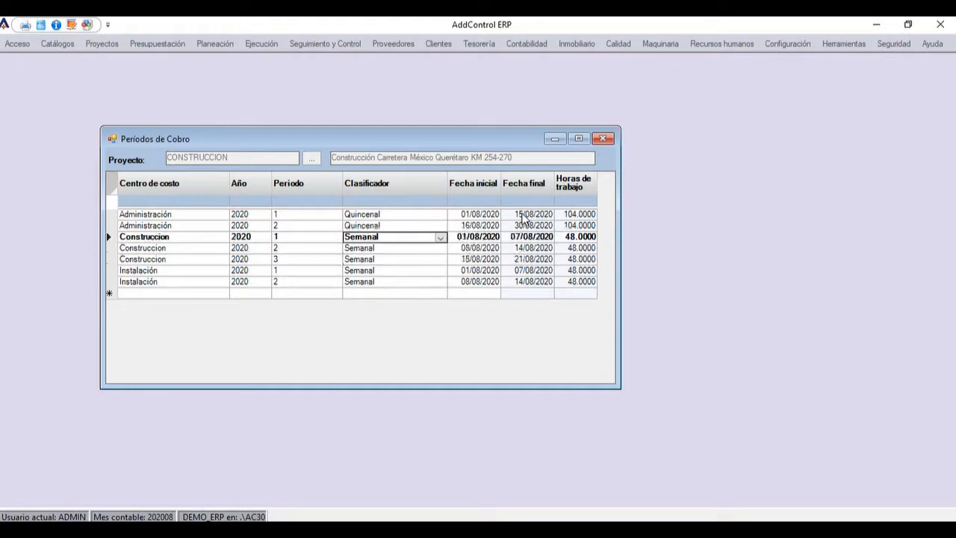
- Examine the classifier and start dates of the three Construccion payment periods
{"action": "key", "text": "Down"}
{"action": "key", "text": "Down"}
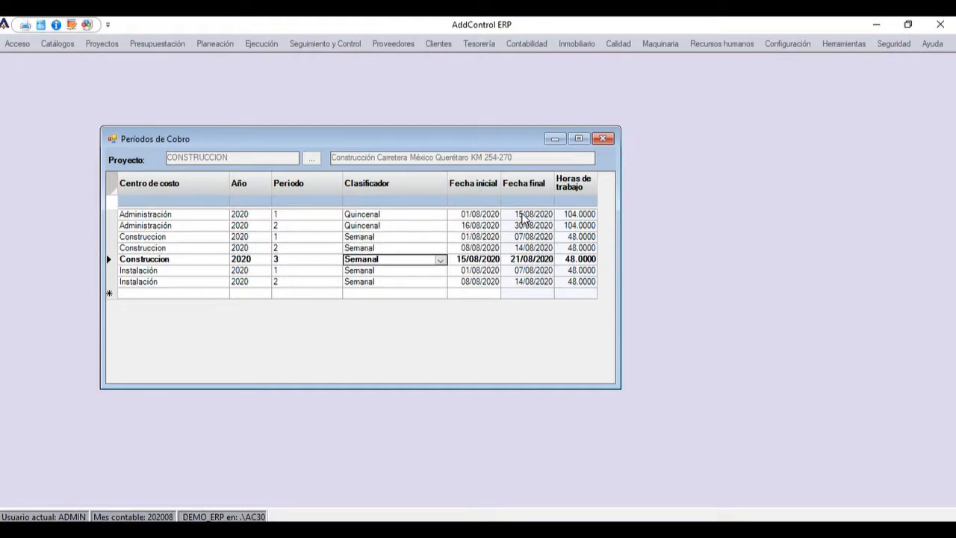
{"action": "key", "text": "Tab"}
{"action": "key", "text": "Up"}
{"action": "key", "text": "Up"}
{"action": "key", "text": "Down"}
{"action": "key", "text": "Down"}
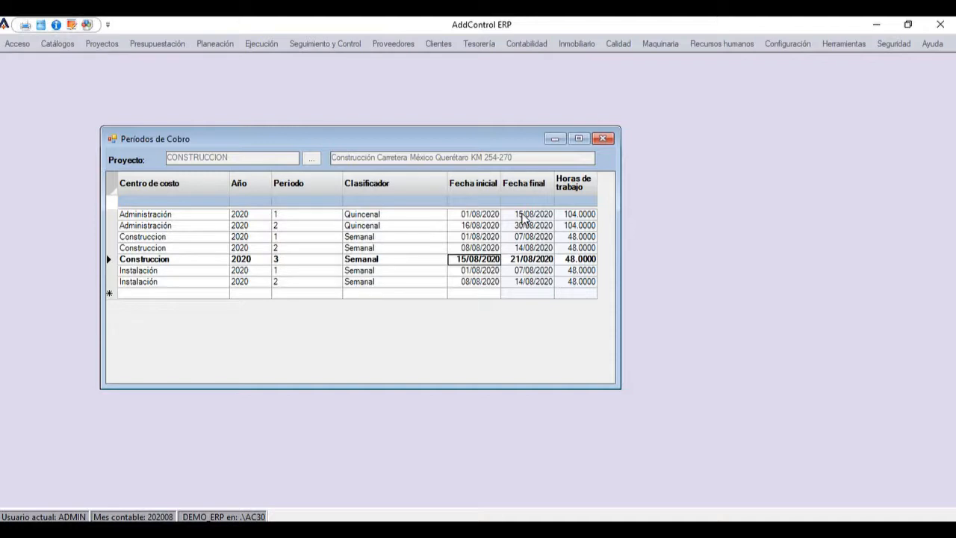
- Filter the payment periods by cost centre "c" and start a new period record for the Construccion cost centre
{"action": "left_click", "coordinate": [184, 201]}
{"action": "type", "text": "c"}
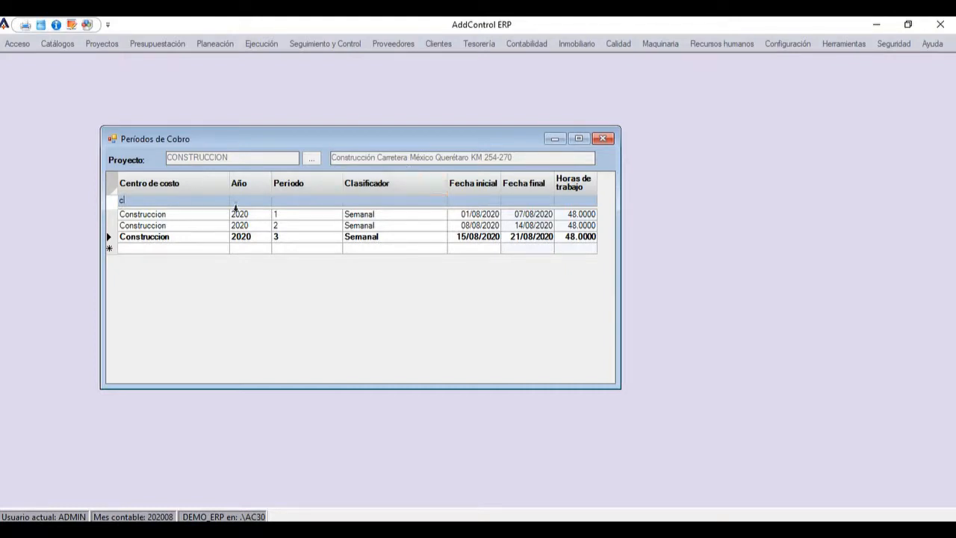
{"action": "left_click", "coordinate": [138, 250]}
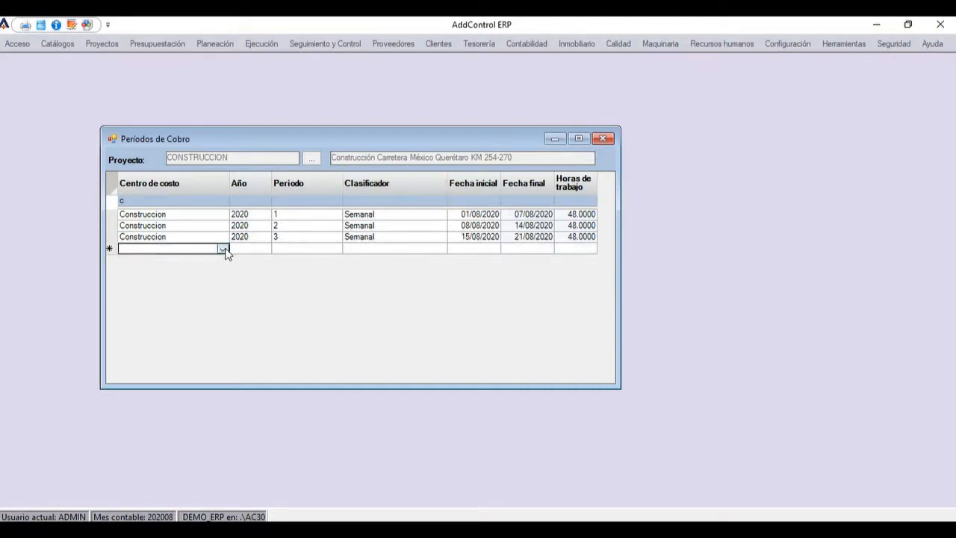
{"action": "left_click", "coordinate": [223, 250]}
{"action": "left_click", "coordinate": [349, 187]}
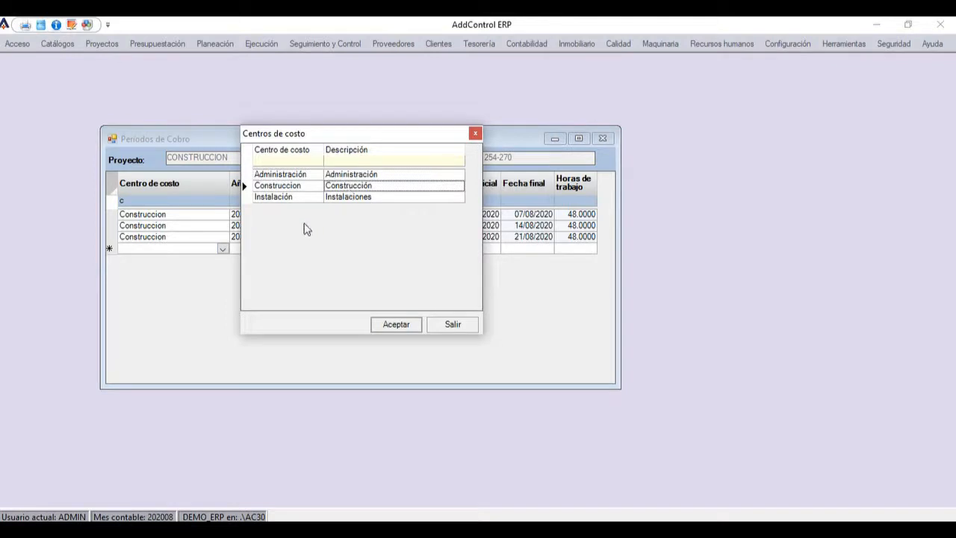
{"action": "left_click", "coordinate": [392, 324]}
- Set the new Construccion period's year to 2020, its period number to 4 and its classifier to Semanal
{"action": "left_click", "coordinate": [250, 252]}
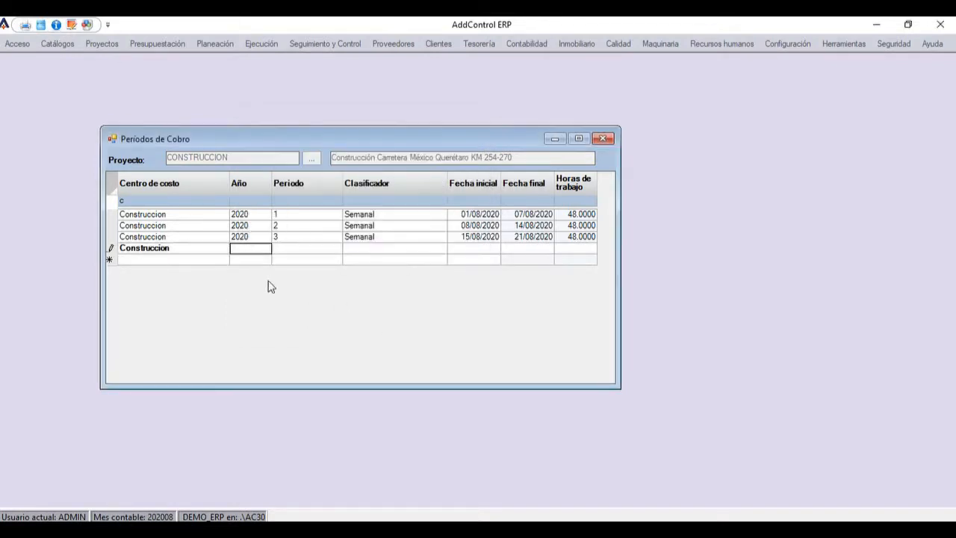
{"action": "type", "text": "2020"}
{"action": "key", "text": "Tab"}
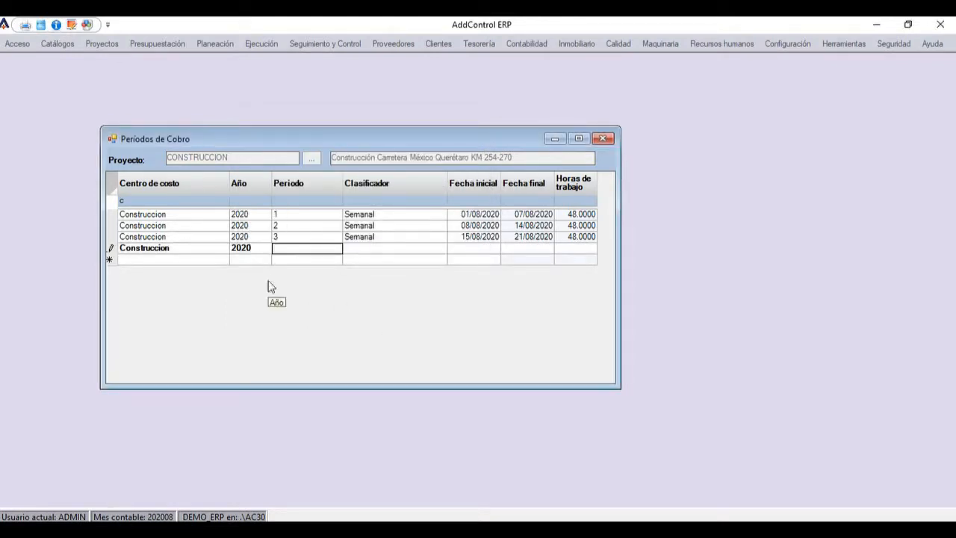
{"action": "type", "text": "4"}
{"action": "key", "text": "Tab"}
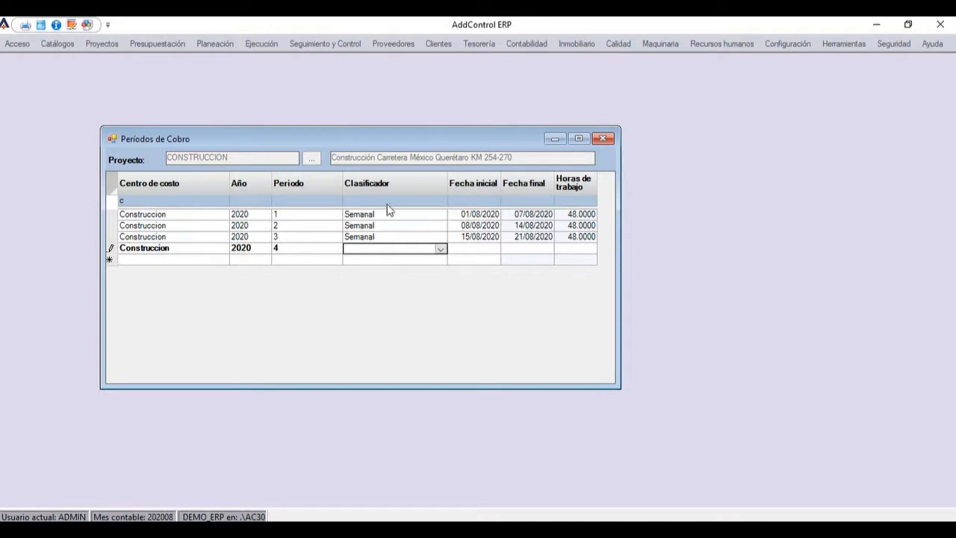
{"action": "left_click", "coordinate": [440, 249]}
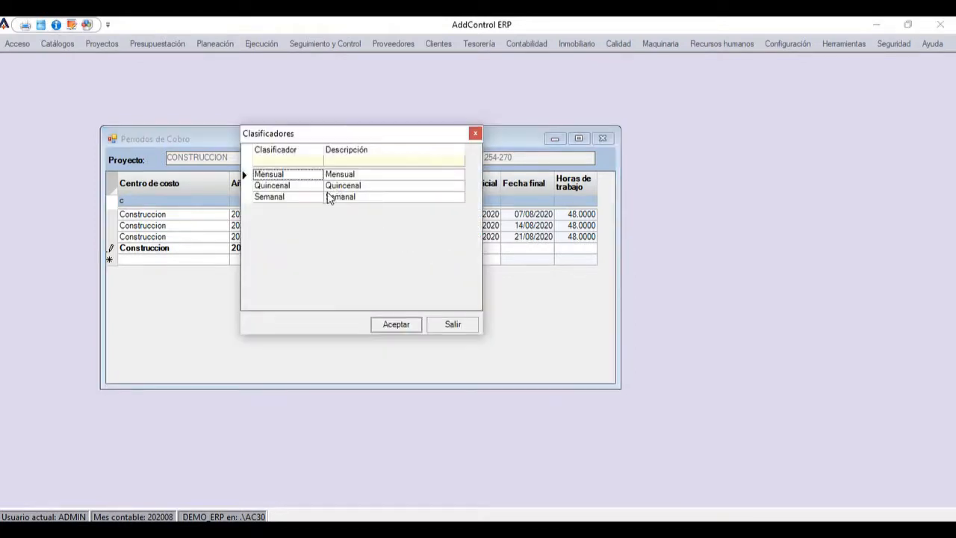
{"action": "double_click", "coordinate": [316, 198]}
- Set the start date of Construccion period 4 to 22/08/2020 and commit the record
{"action": "left_click", "coordinate": [463, 252]}
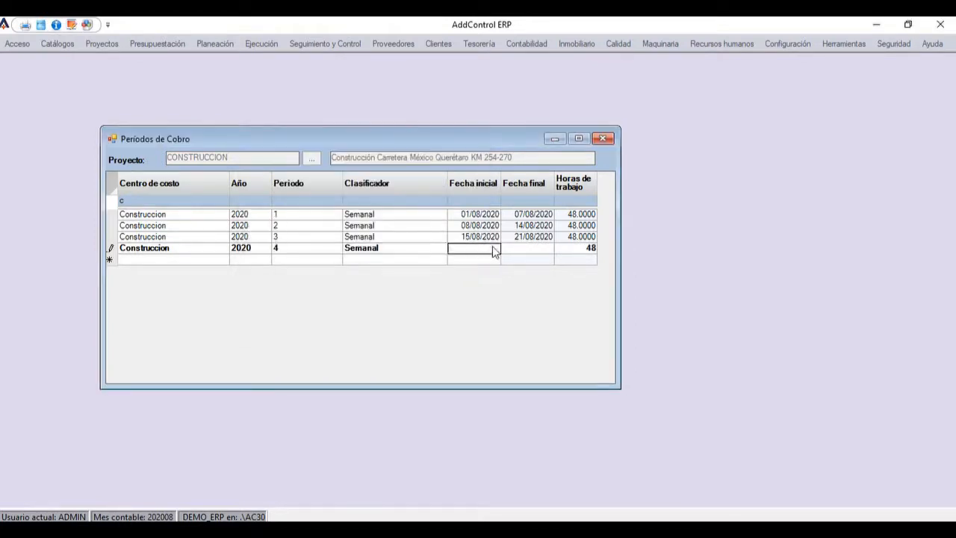
{"action": "left_click", "coordinate": [494, 249]}
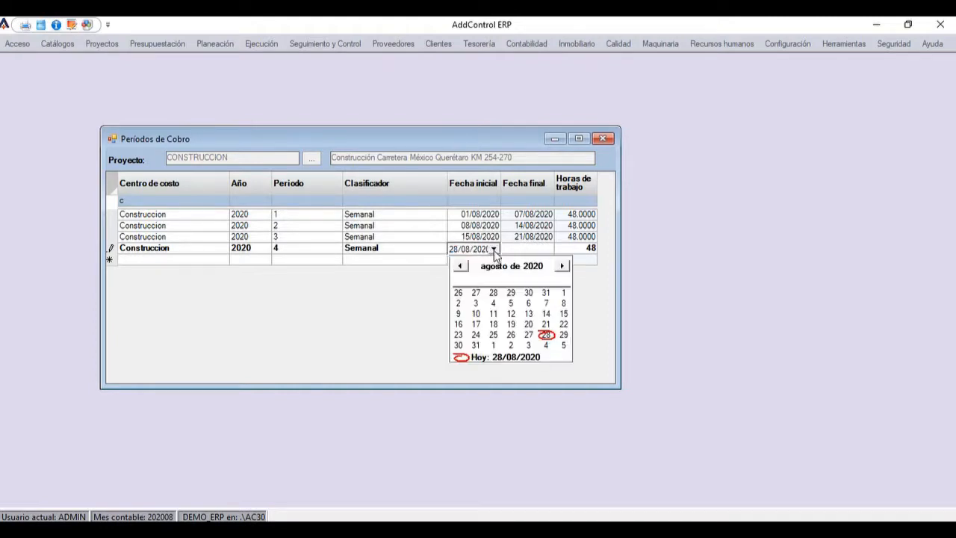
{"action": "left_click", "coordinate": [564, 325]}
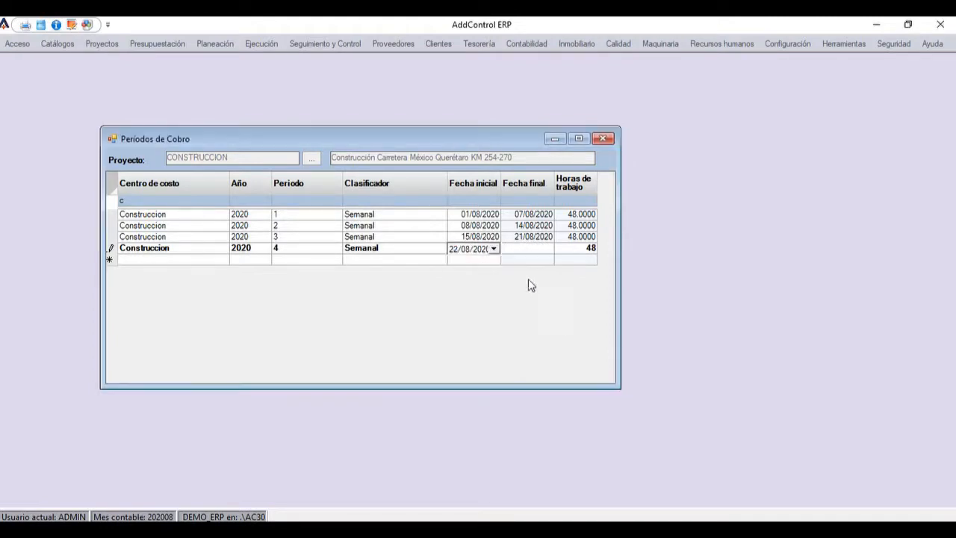
{"action": "left_click", "coordinate": [517, 252]}
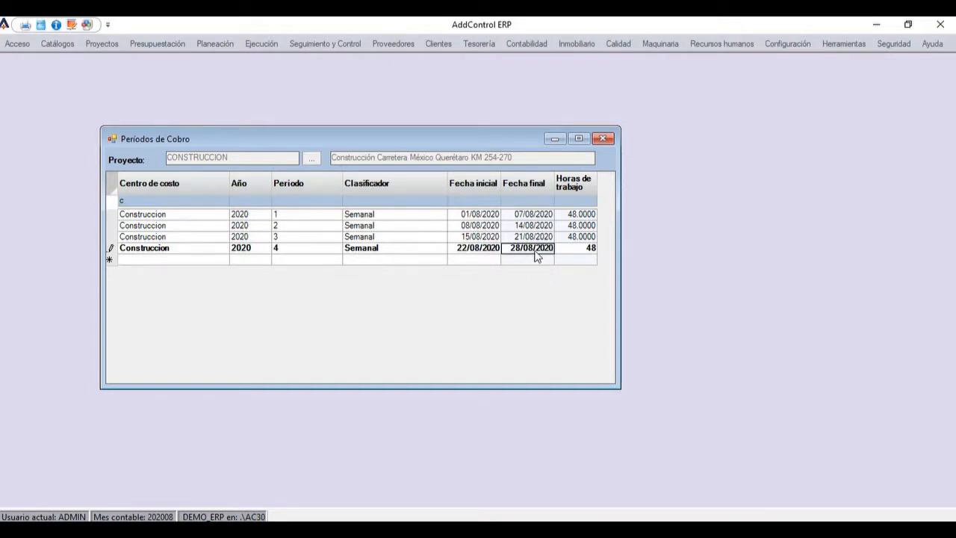
{"action": "key", "text": "Tab"}
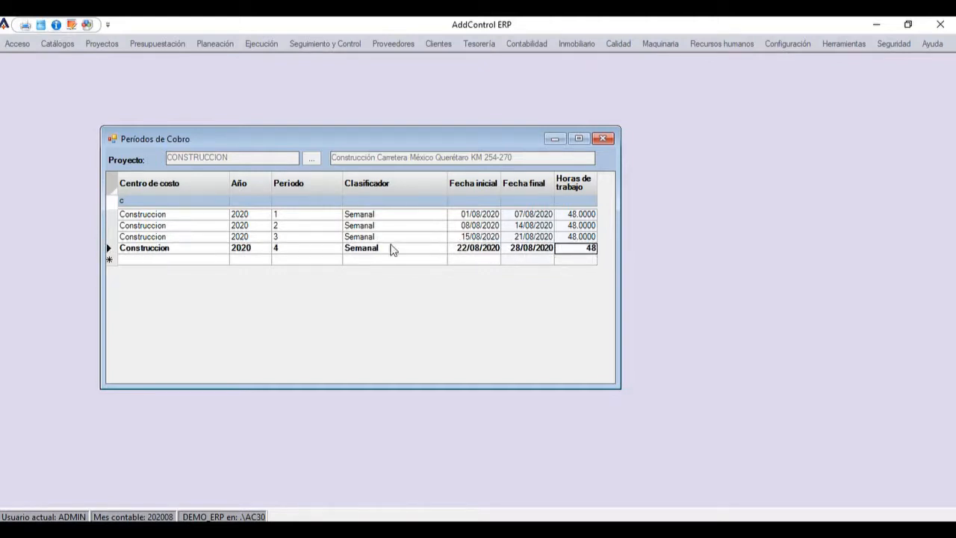
{"action": "left_click", "coordinate": [357, 254]}
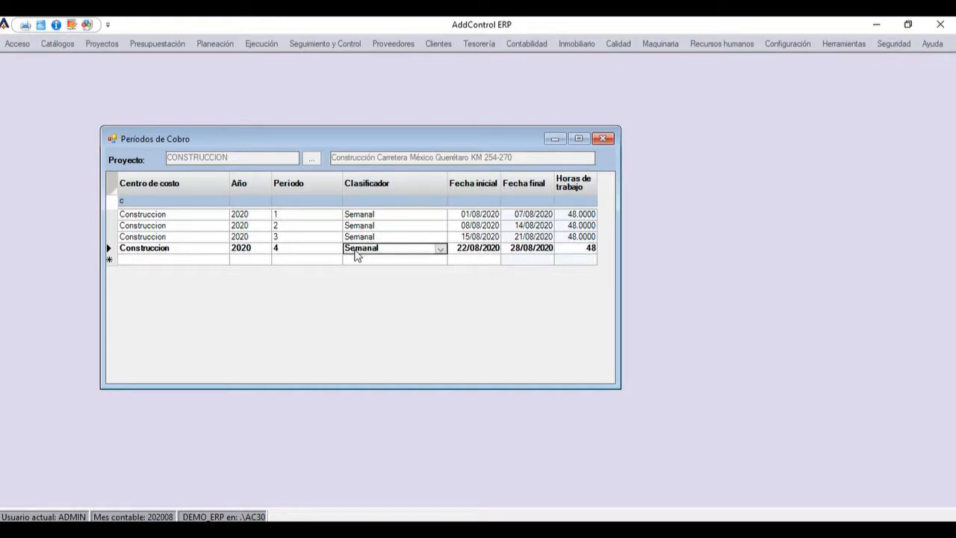
- Clear the cost centre filter and load the payment periods of the INMOBILIARIO project
{"action": "left_click", "coordinate": [160, 200]}
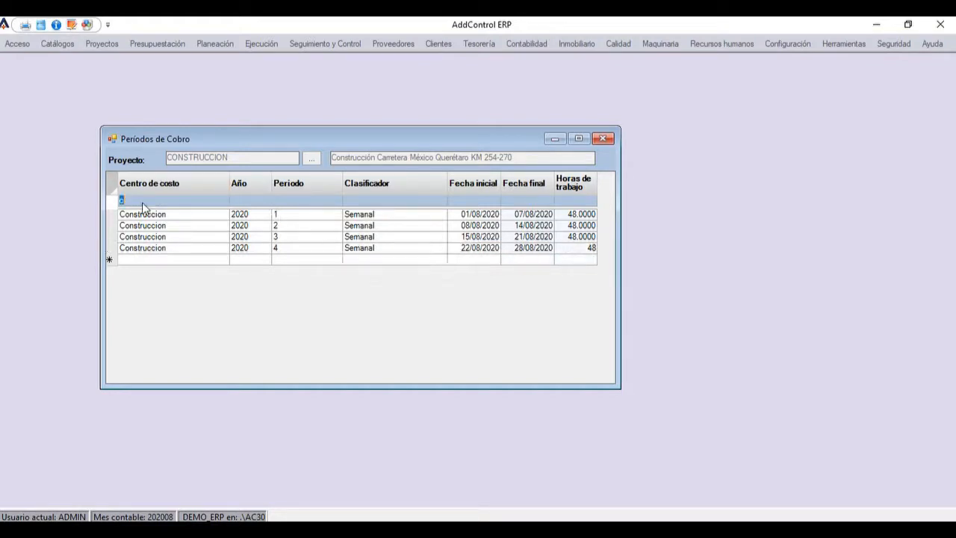
{"action": "key", "text": "BackSpace"}
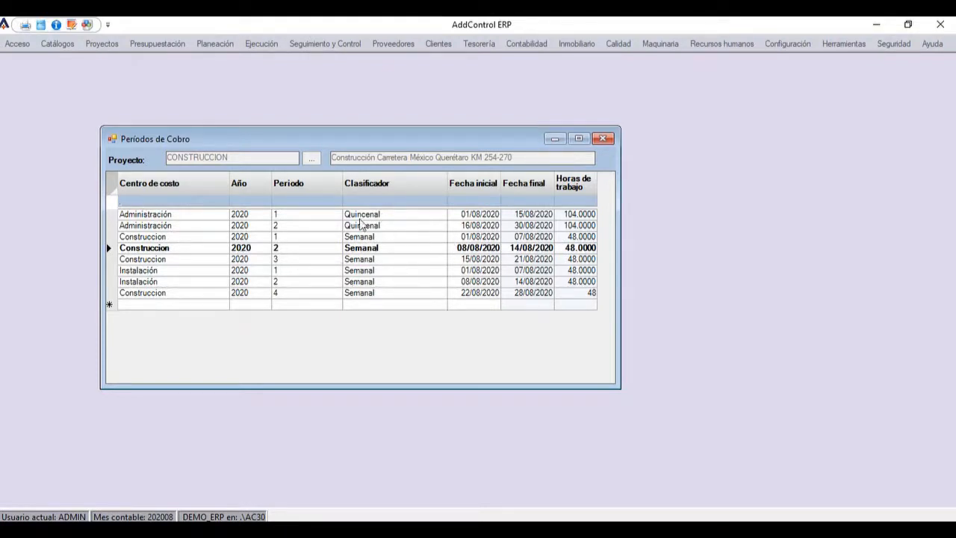
{"action": "left_click", "coordinate": [312, 158]}
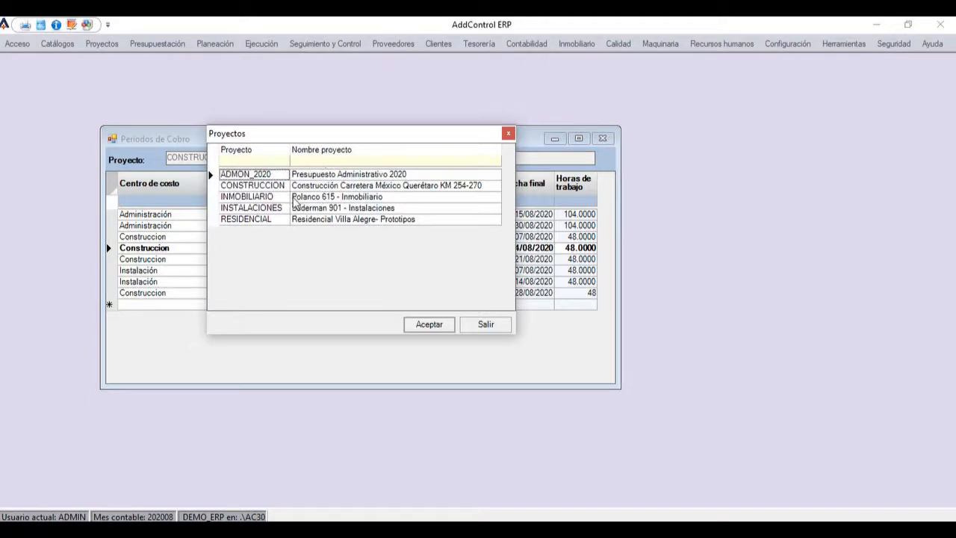
{"action": "double_click", "coordinate": [298, 198]}
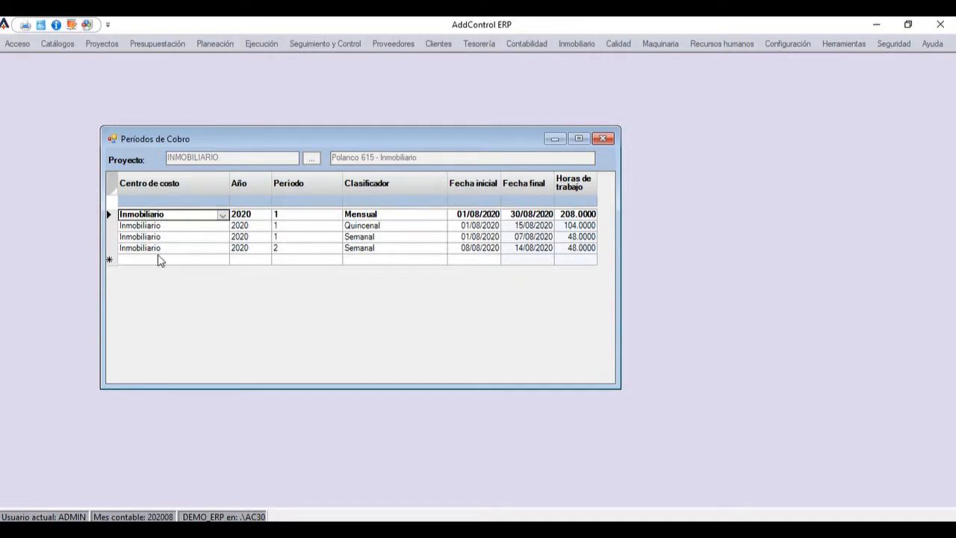
- Compare the classifiers of the Inmobiliario cost centre's payment periods
{"action": "left_click", "coordinate": [369, 218]}
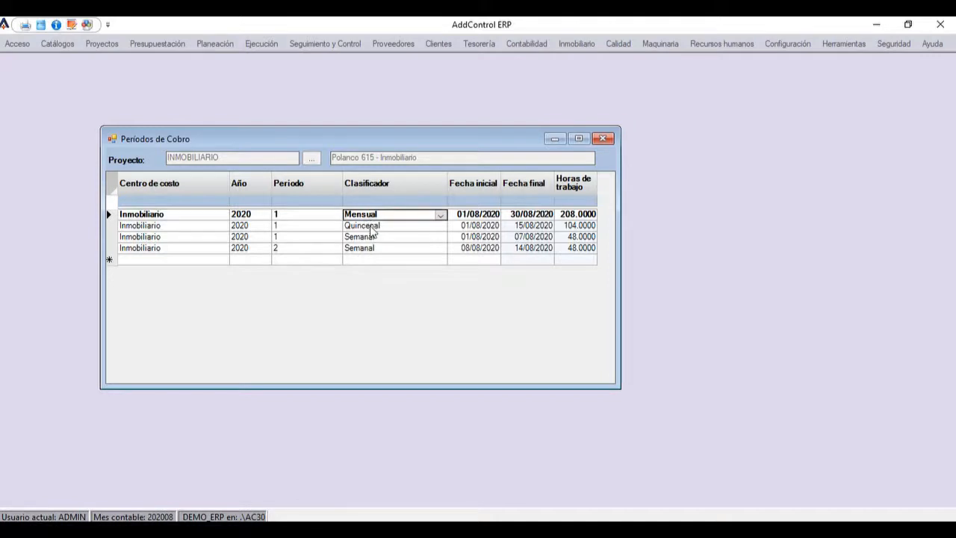
{"action": "left_click", "coordinate": [370, 227]}
{"action": "left_click", "coordinate": [364, 249]}
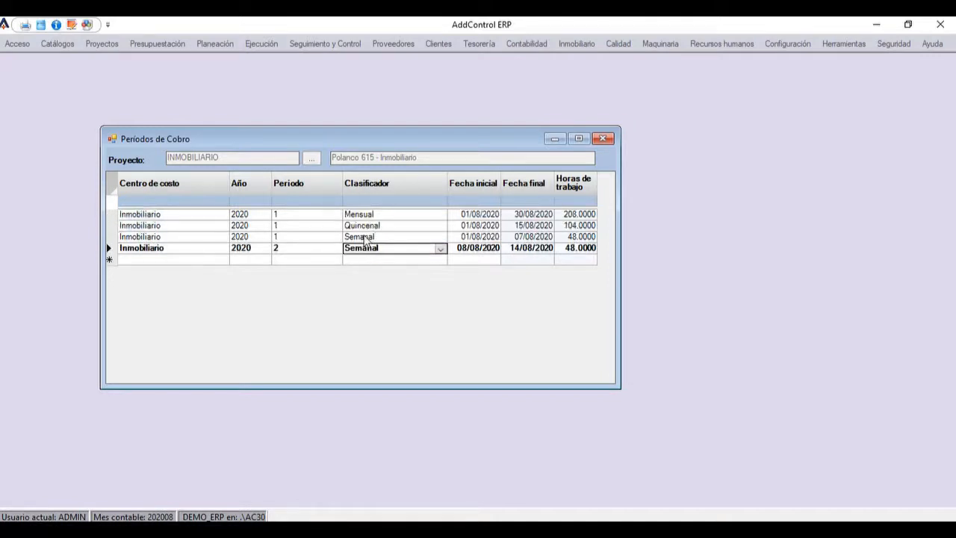
{"action": "left_click", "coordinate": [366, 238]}
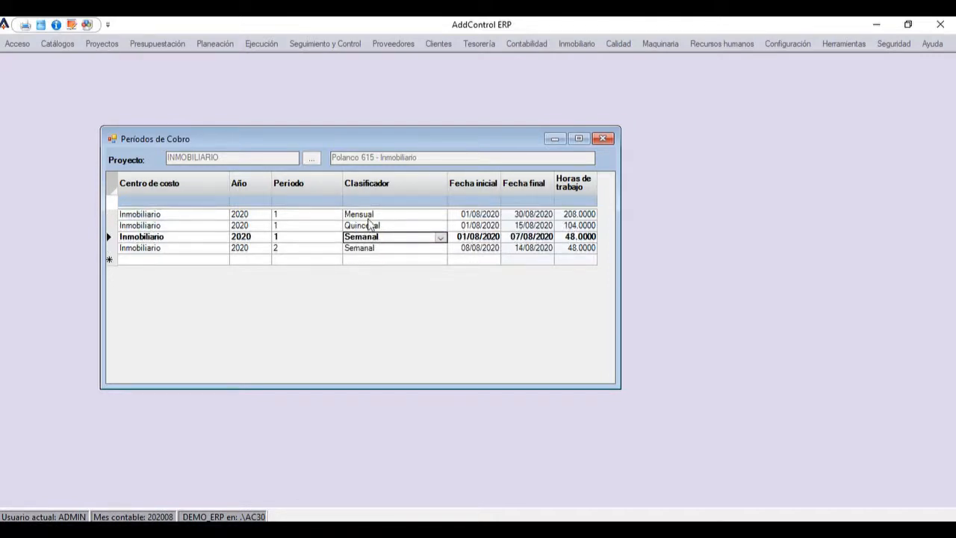
{"action": "left_click", "coordinate": [371, 226]}
{"action": "left_click", "coordinate": [367, 217]}
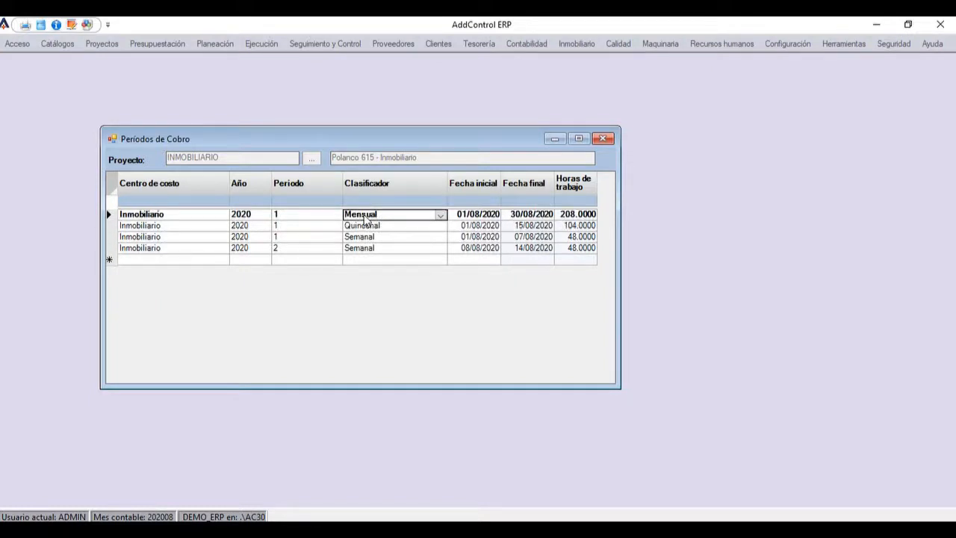
- Close the payment periods catalogue and open the human resources catalogue of worker categories
{"action": "left_click", "coordinate": [604, 139]}
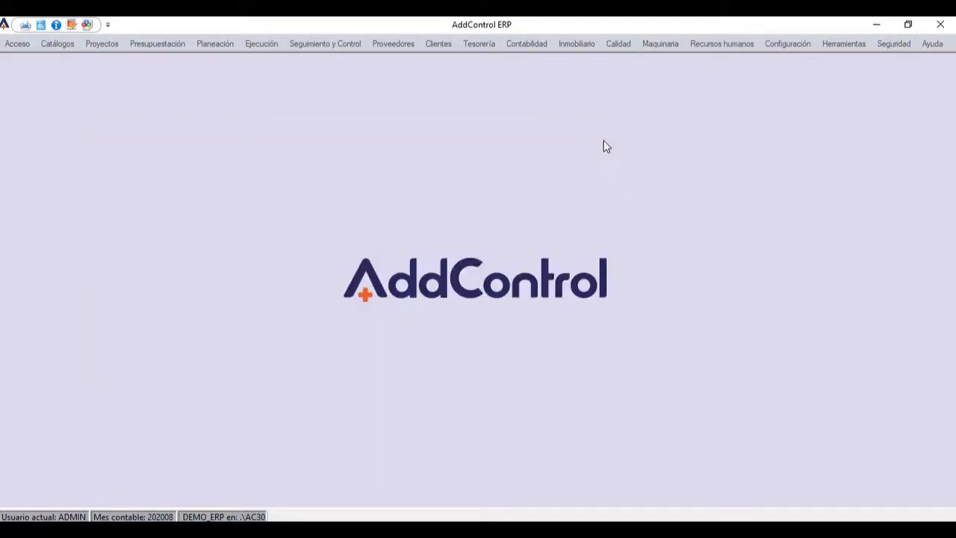
{"action": "left_click", "coordinate": [710, 43]}
{"action": "left_click", "coordinate": [160, 65]}
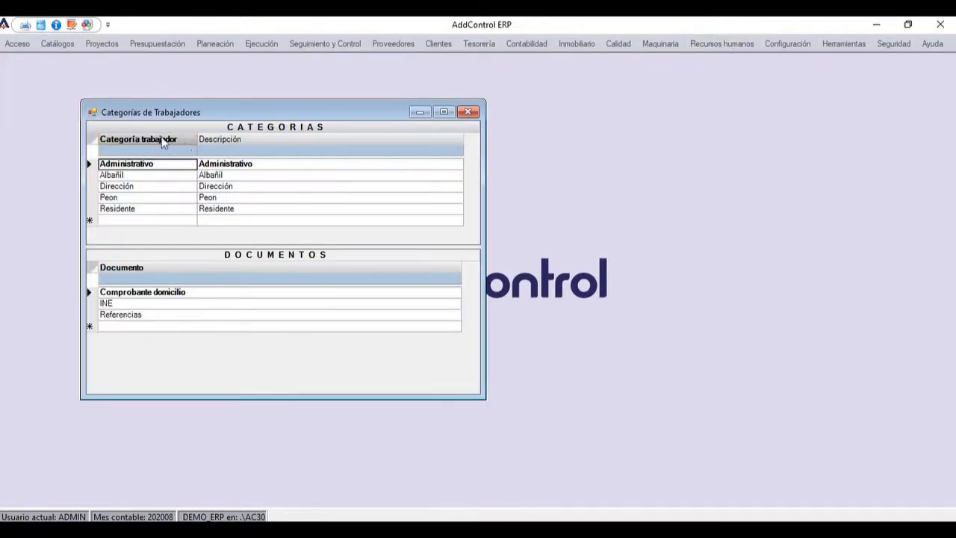
- Go through the worker categories and their descriptions from Administrativo to Residente
{"action": "key", "text": "Down"}
{"action": "key", "text": "Down"}
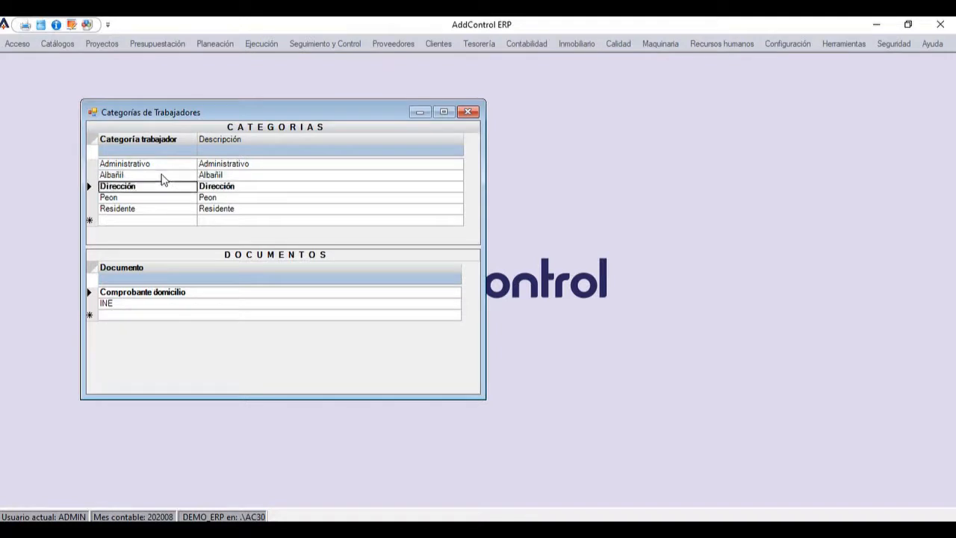
{"action": "key", "text": "Up"}
{"action": "key", "text": "Up"}
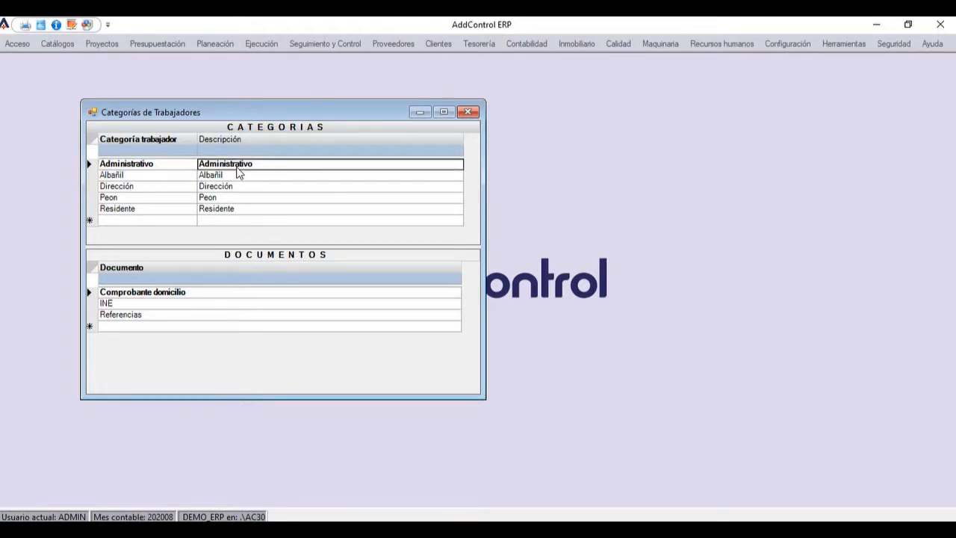
{"action": "left_click", "coordinate": [218, 178]}
{"action": "left_click", "coordinate": [224, 188]}
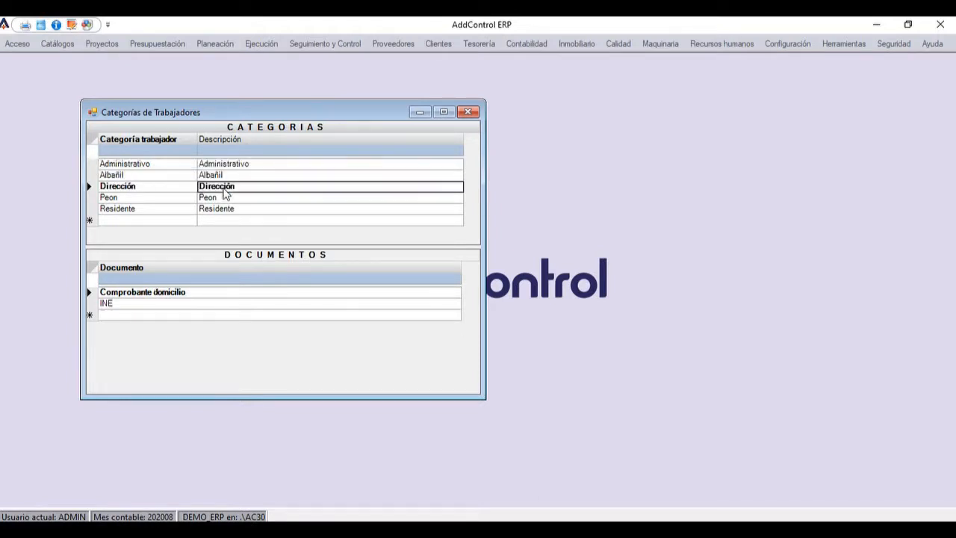
{"action": "left_click", "coordinate": [215, 200]}
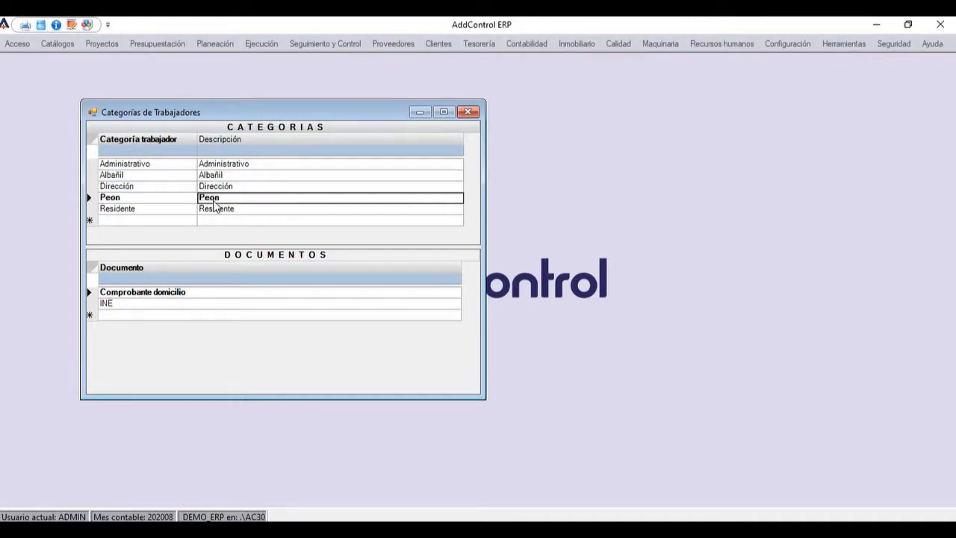
{"action": "left_click", "coordinate": [240, 212]}
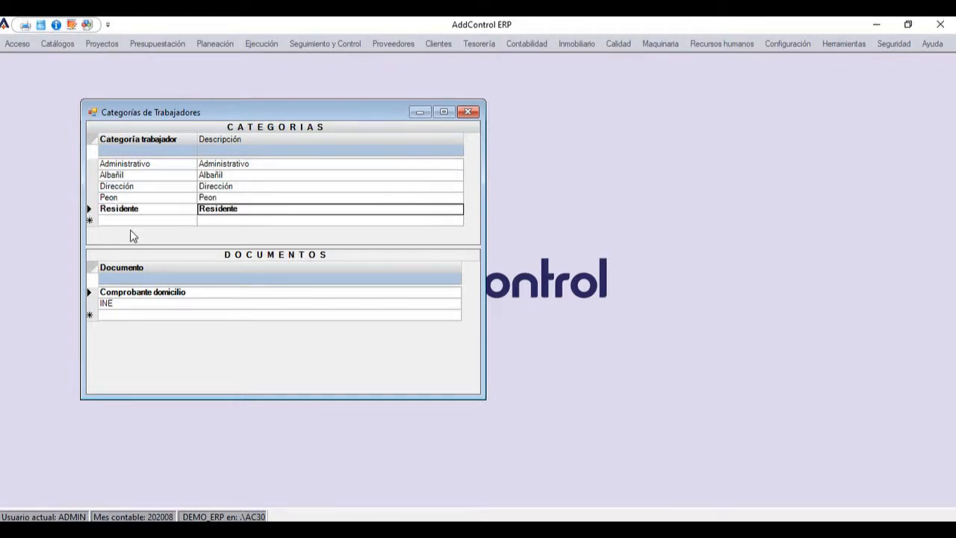
- Examine the documents required for the Administrativo category and display those of the Albañil category
{"action": "left_click", "coordinate": [137, 166]}
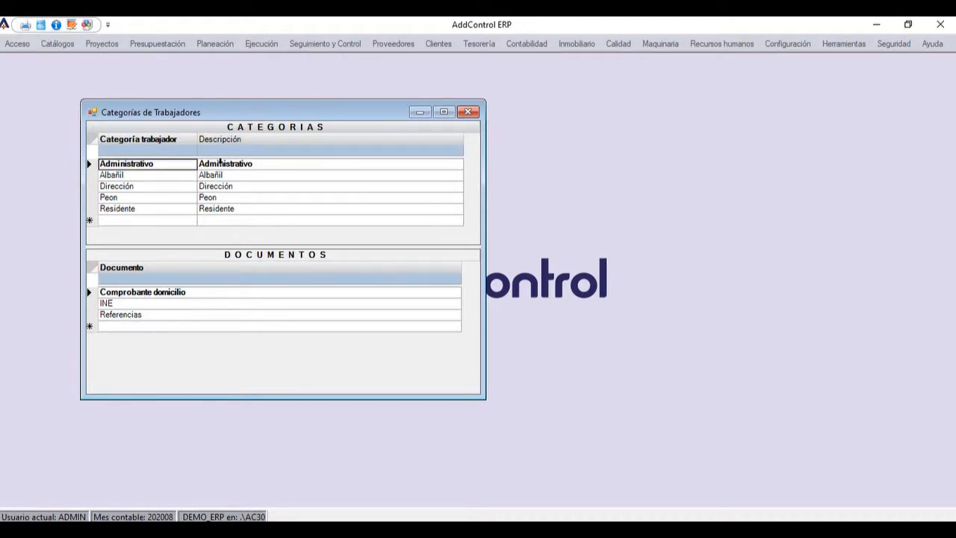
{"action": "left_click", "coordinate": [222, 166]}
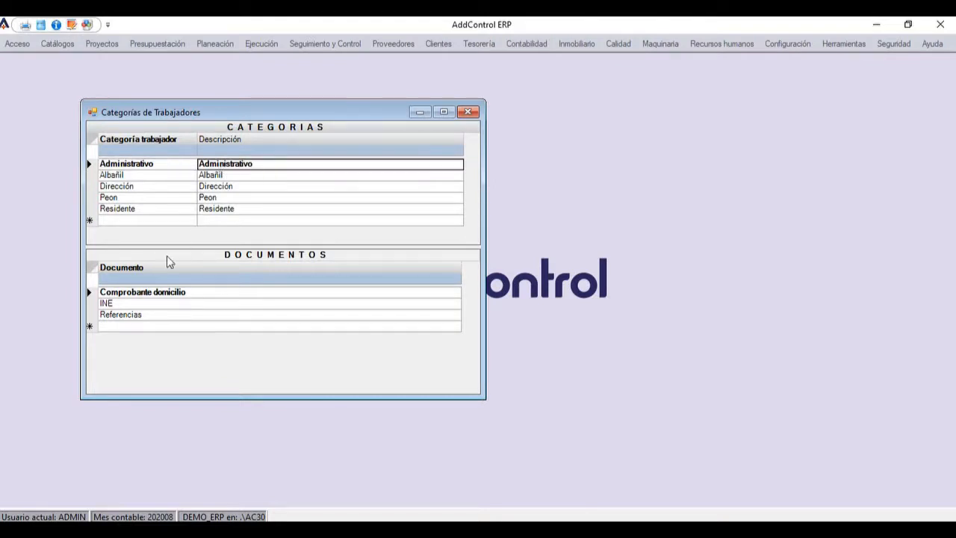
{"action": "left_click", "coordinate": [124, 296]}
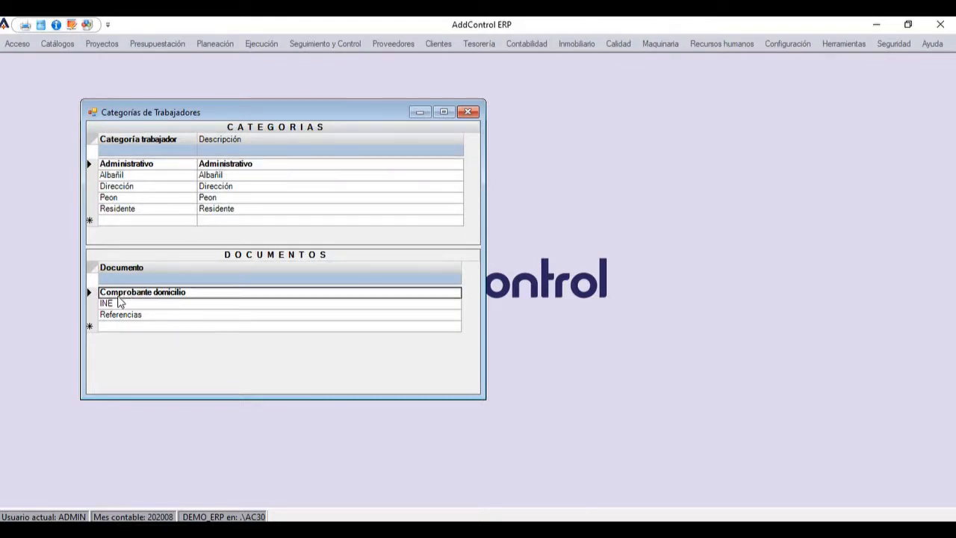
{"action": "left_click", "coordinate": [112, 304]}
{"action": "left_click", "coordinate": [158, 317]}
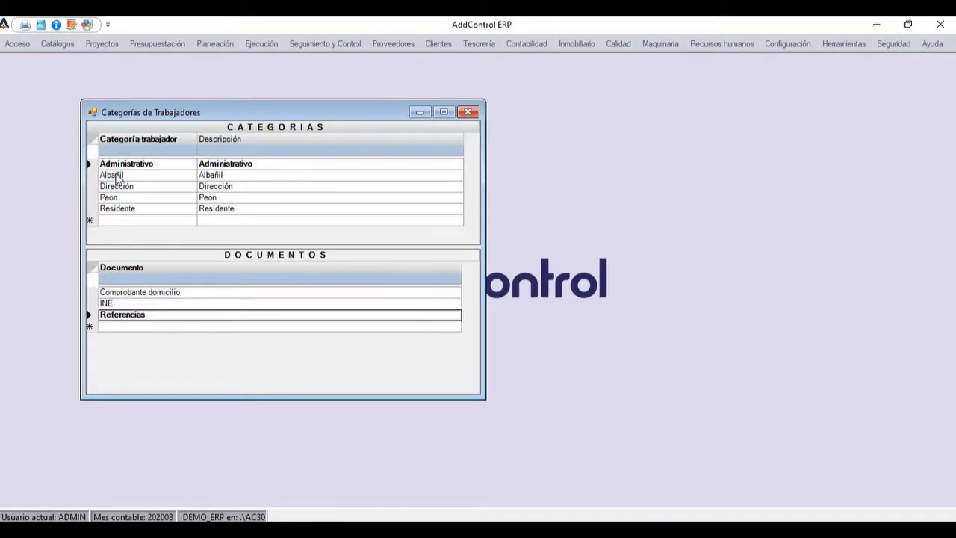
{"action": "left_click", "coordinate": [116, 178]}
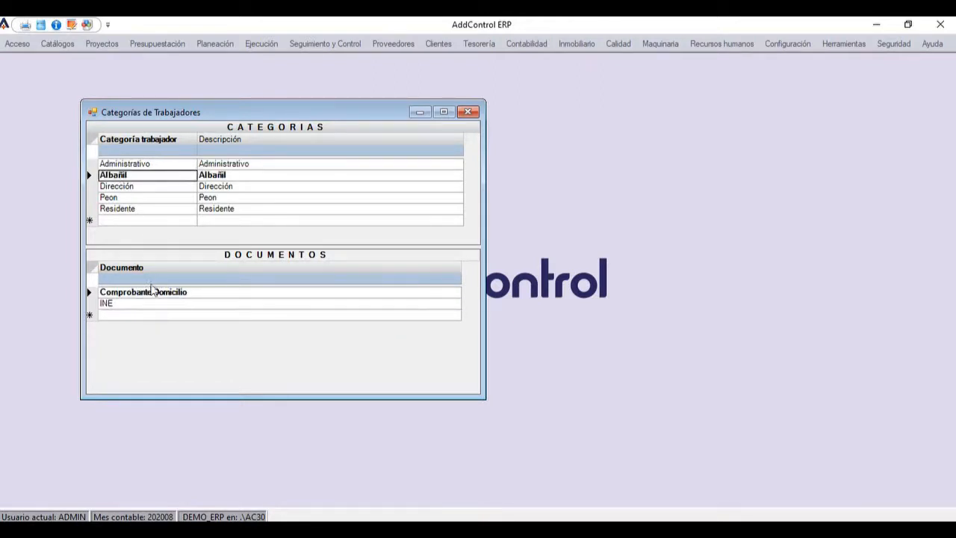
- Go through the Albañil category's documents, Comprobante Domicilio and INE, and close the worker categories catalogue
{"action": "left_click", "coordinate": [141, 296]}
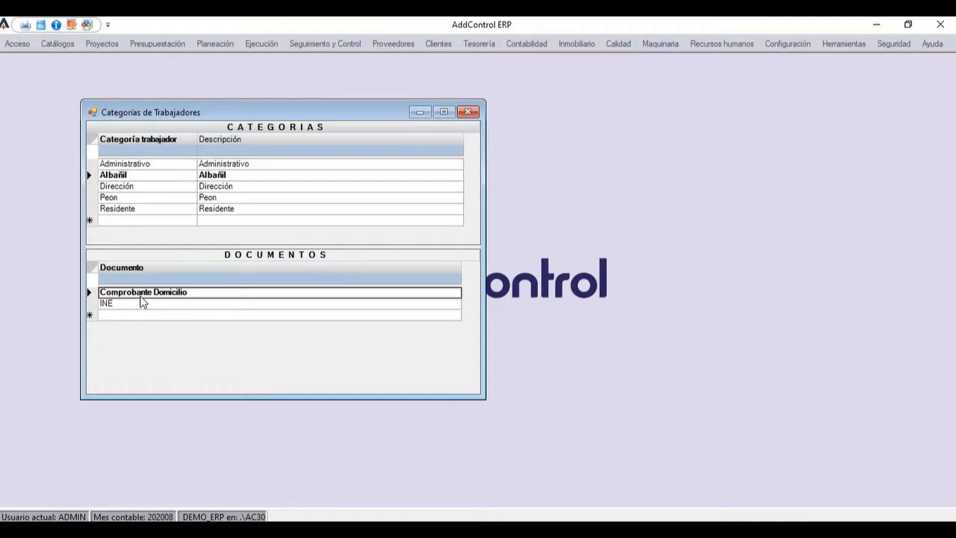
{"action": "left_click", "coordinate": [143, 302]}
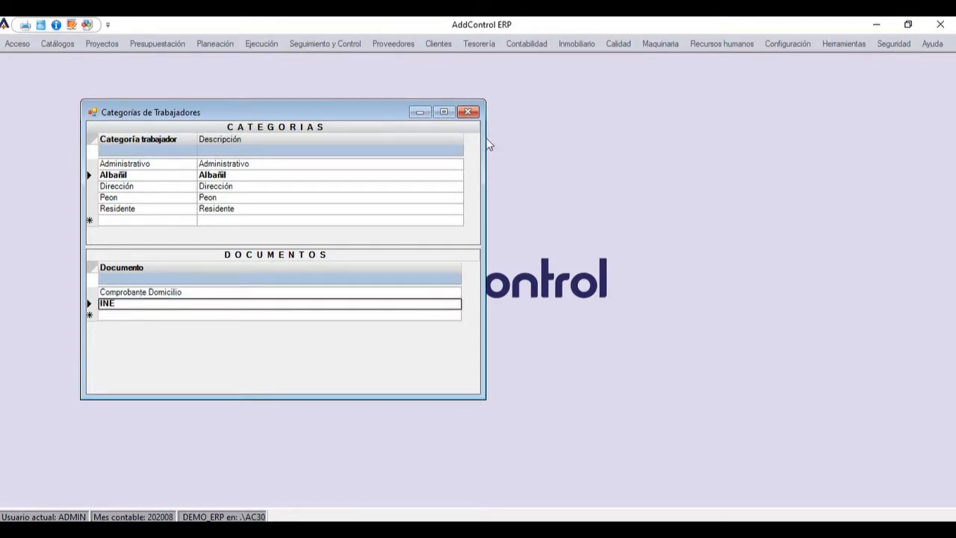
{"action": "left_click", "coordinate": [468, 112]}
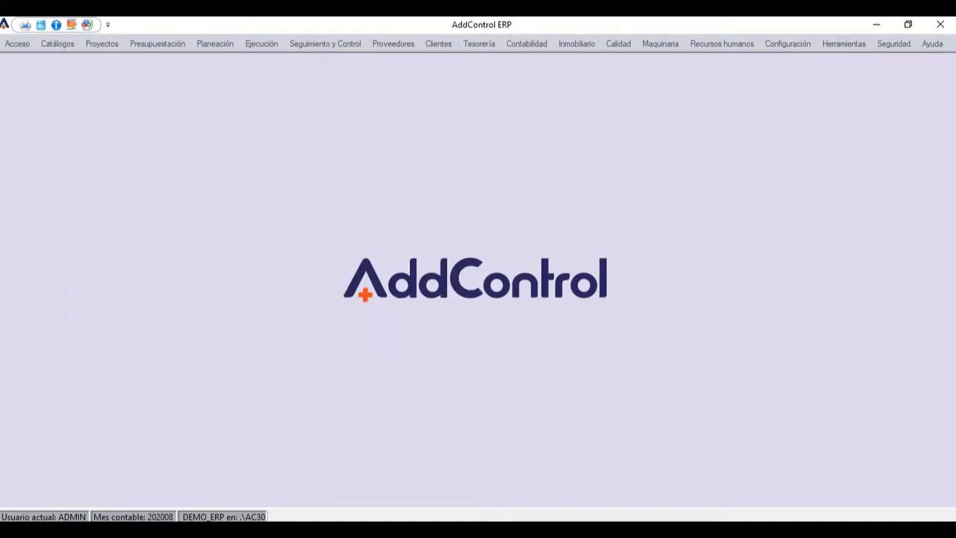
- Open the human resources catalogue of crews (Cuadrillas), go through the crews and their descriptions, and close it
{"action": "left_click", "coordinate": [713, 46]}
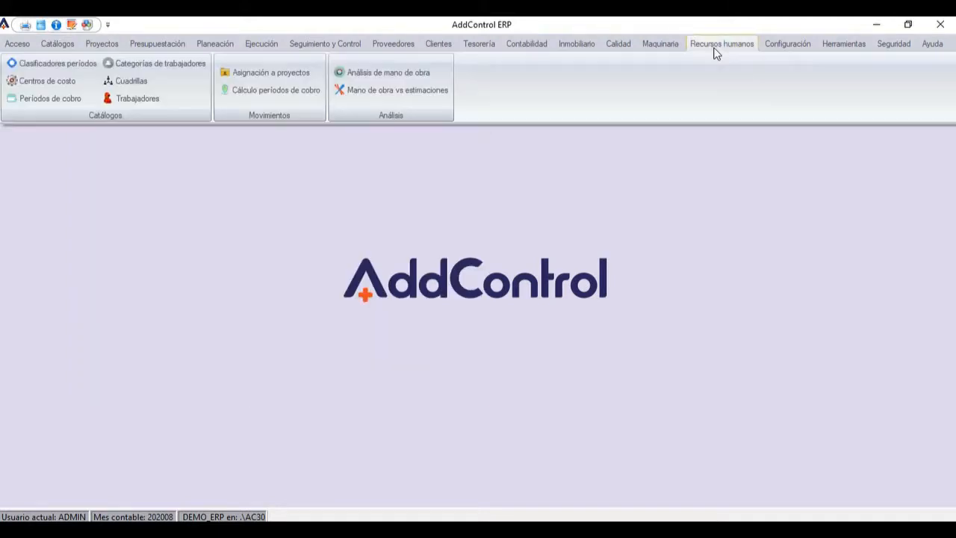
{"action": "left_click", "coordinate": [130, 83]}
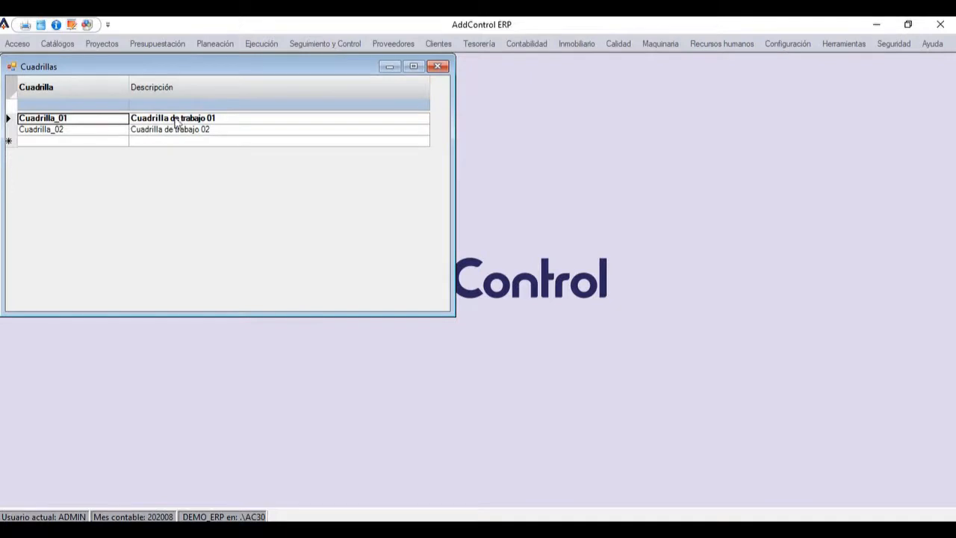
{"action": "key", "text": "Down"}
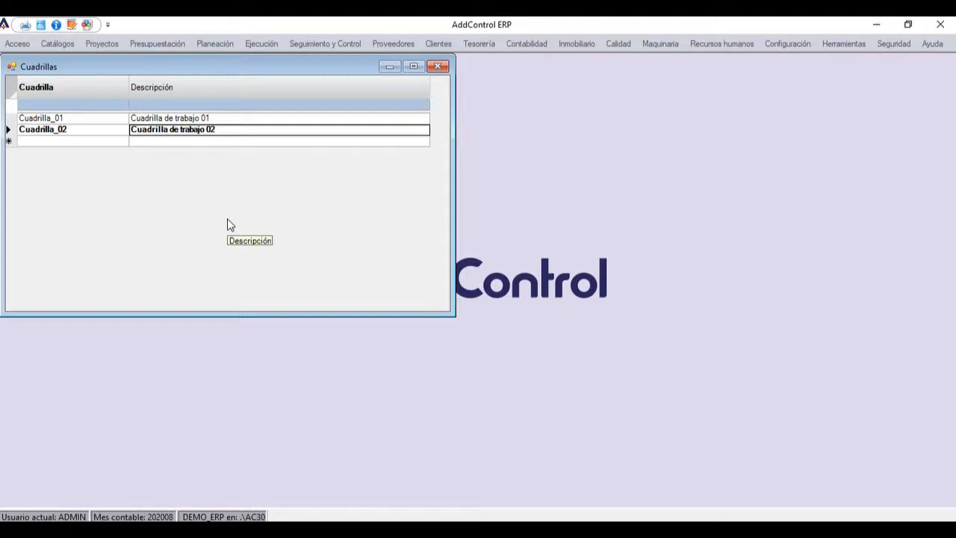
{"action": "left_click", "coordinate": [439, 67]}
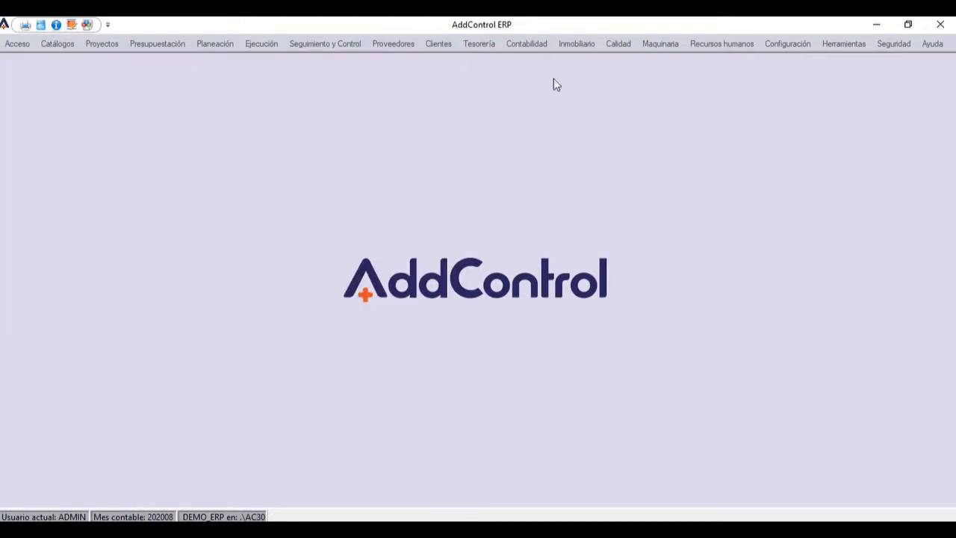
- Open the human resources workers catalogue (Trabajadores) and go through the workers from first to last
{"action": "left_click", "coordinate": [720, 42]}
{"action": "left_click", "coordinate": [138, 99]}
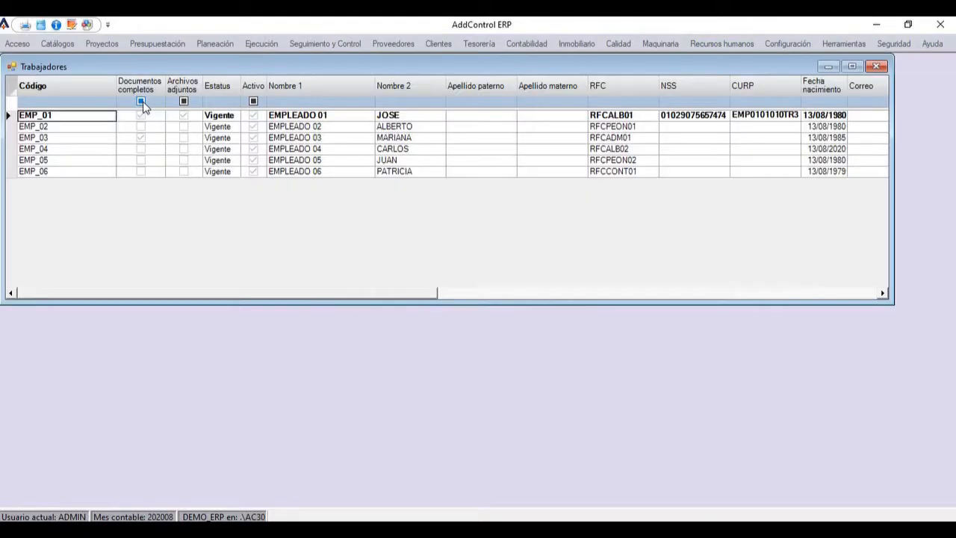
{"action": "left_click", "coordinate": [358, 121]}
{"action": "key", "text": "Down"}
{"action": "key", "text": "Down"}
{"action": "key", "text": "Down"}
{"action": "key", "text": "Down"}
{"action": "key", "text": "Down"}
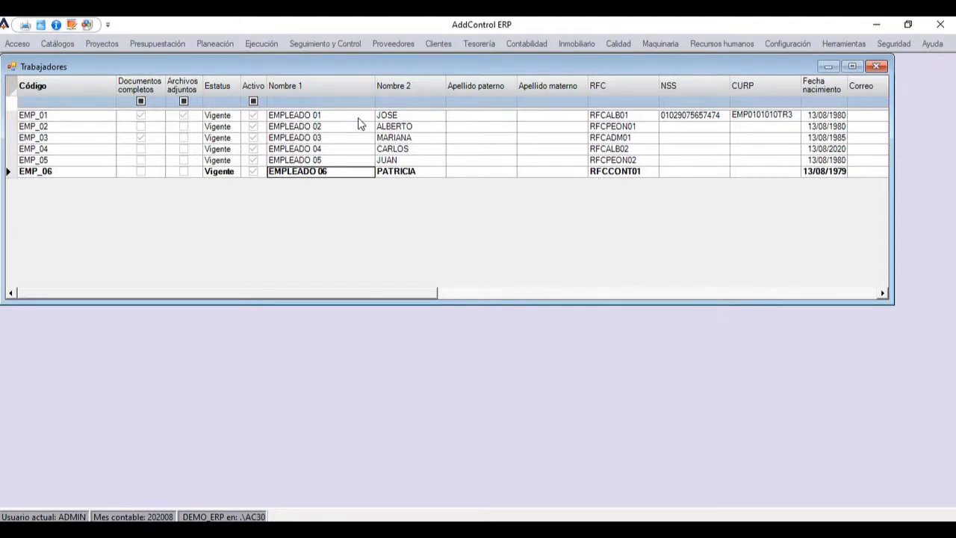
- Open the first worker's record and examine its general data, attached files and contact details
{"action": "double_click", "coordinate": [358, 118]}
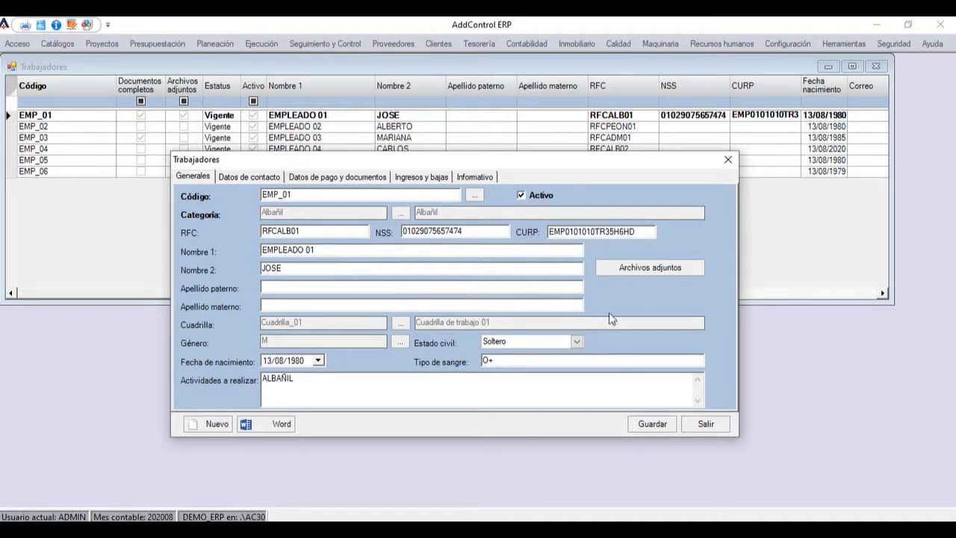
{"action": "left_click", "coordinate": [678, 274]}
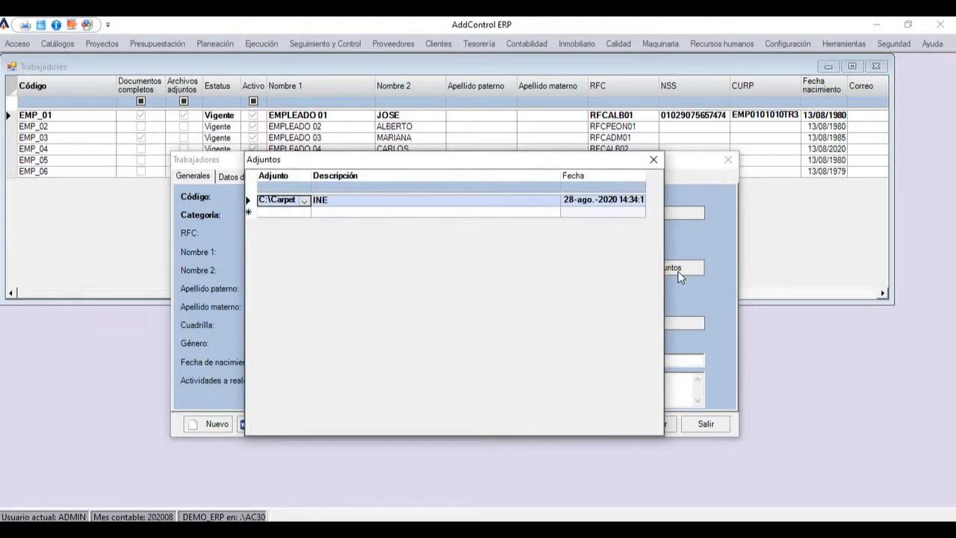
{"action": "left_click", "coordinate": [652, 162]}
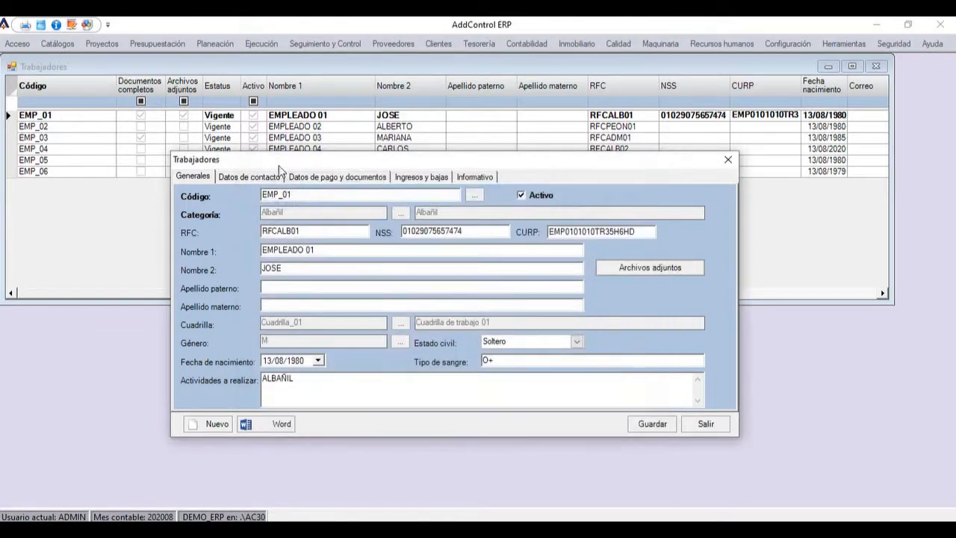
{"action": "left_click", "coordinate": [254, 177]}
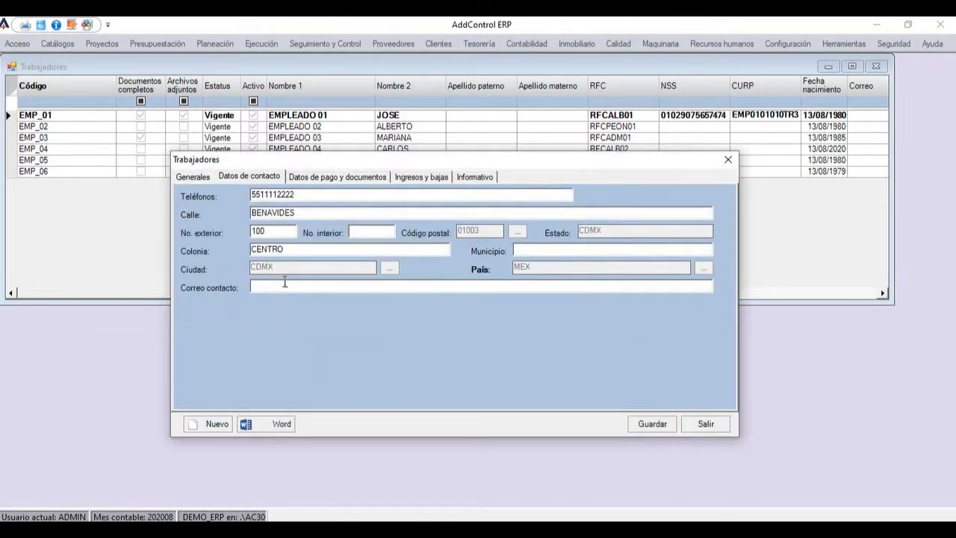
- Examine the worker's payment data, including the Importe jornada and Salario integrado jornada, and the submitted documents with their observations
{"action": "left_click", "coordinate": [314, 178]}
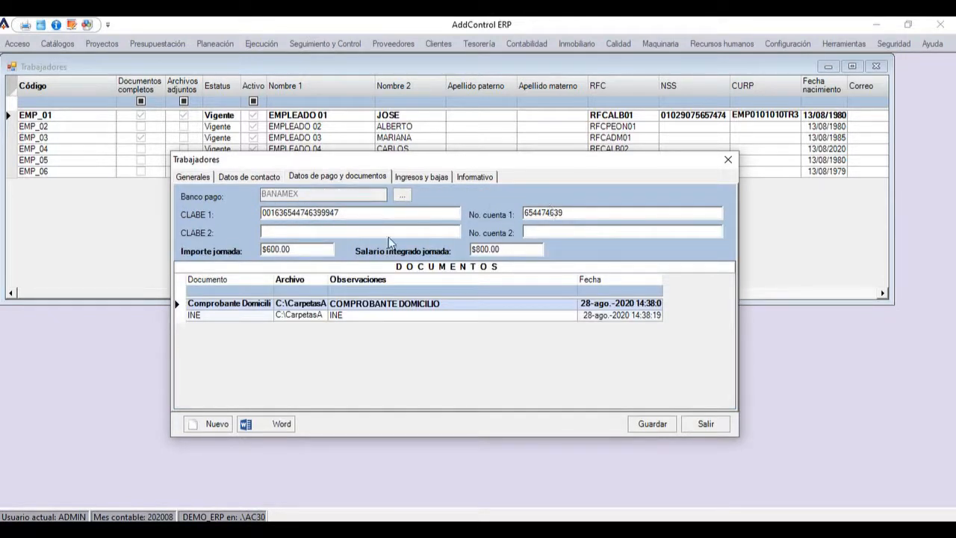
{"action": "left_click_drag", "start_coordinate": [310, 253], "coordinate": [239, 249]}
{"action": "left_click_drag", "start_coordinate": [517, 250], "coordinate": [449, 248]}
{"action": "left_click", "coordinate": [218, 307]}
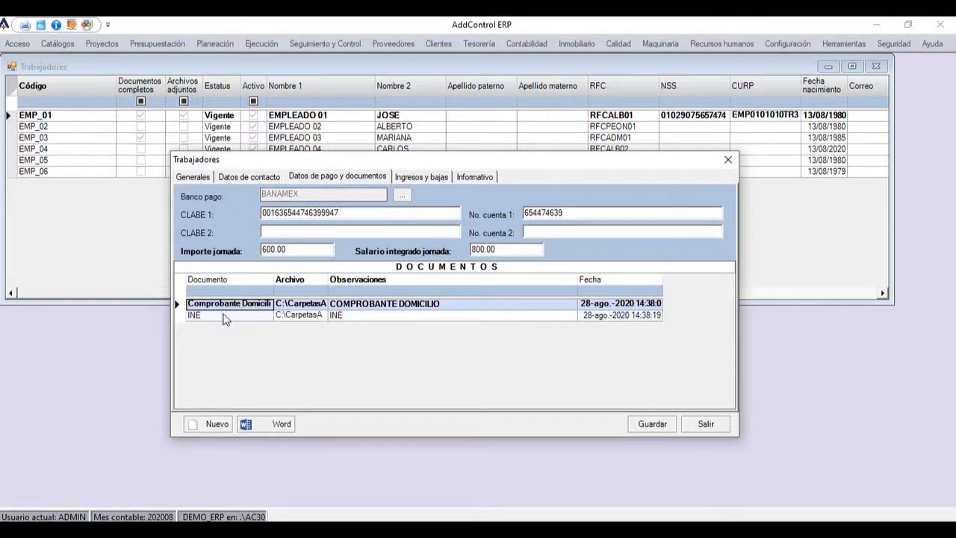
{"action": "left_click", "coordinate": [225, 316]}
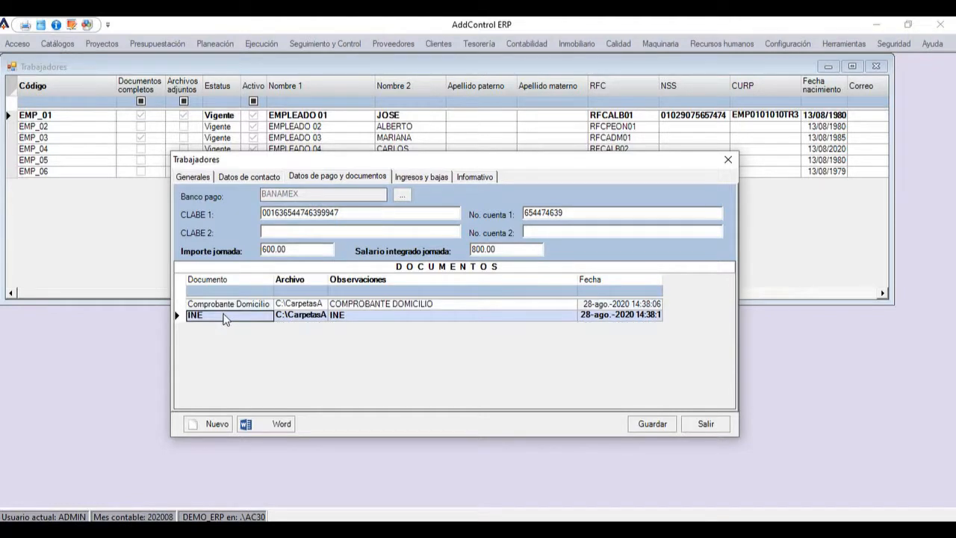
{"action": "left_click", "coordinate": [372, 305]}
{"action": "left_click", "coordinate": [364, 319]}
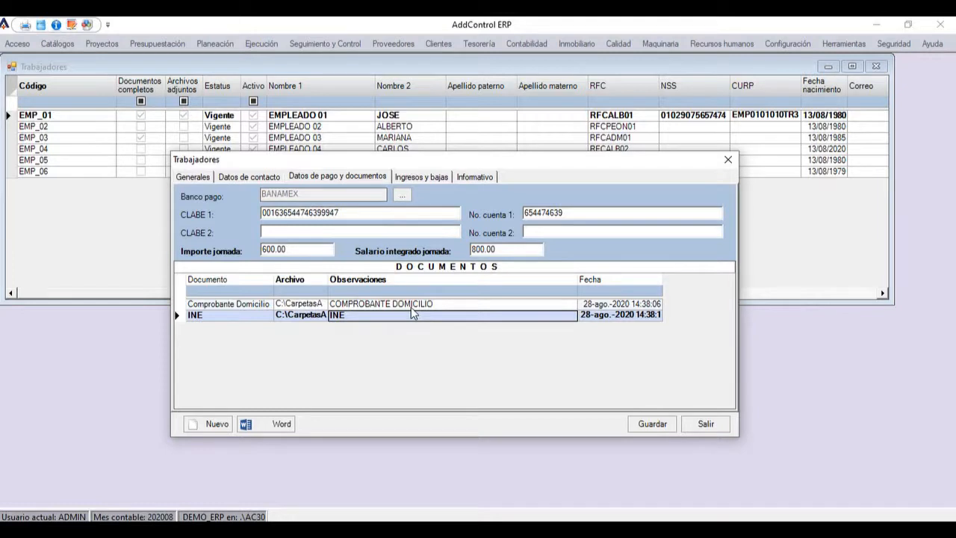
- View the Word contract template selection without choosing a file, and display the worker's Ingresos y bajas record
{"action": "left_click", "coordinate": [277, 420]}
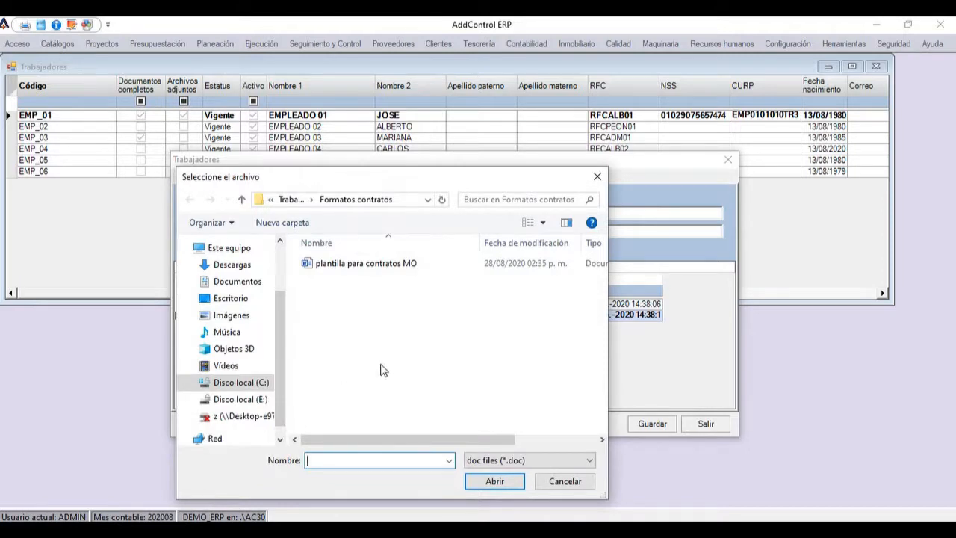
{"action": "left_click", "coordinate": [594, 179]}
{"action": "left_click", "coordinate": [428, 177]}
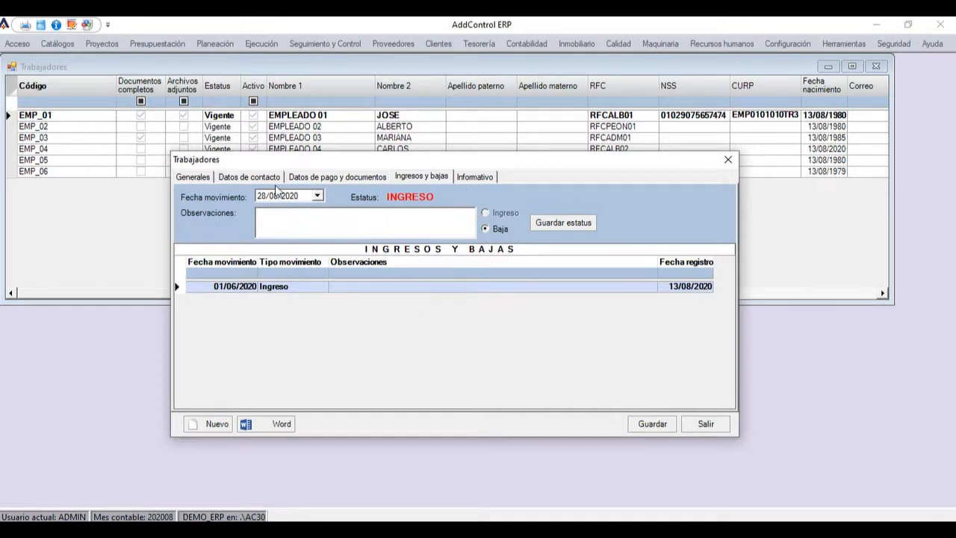
- Return to the worker's general data, and close the record and the workers catalogue
{"action": "left_click", "coordinate": [191, 178]}
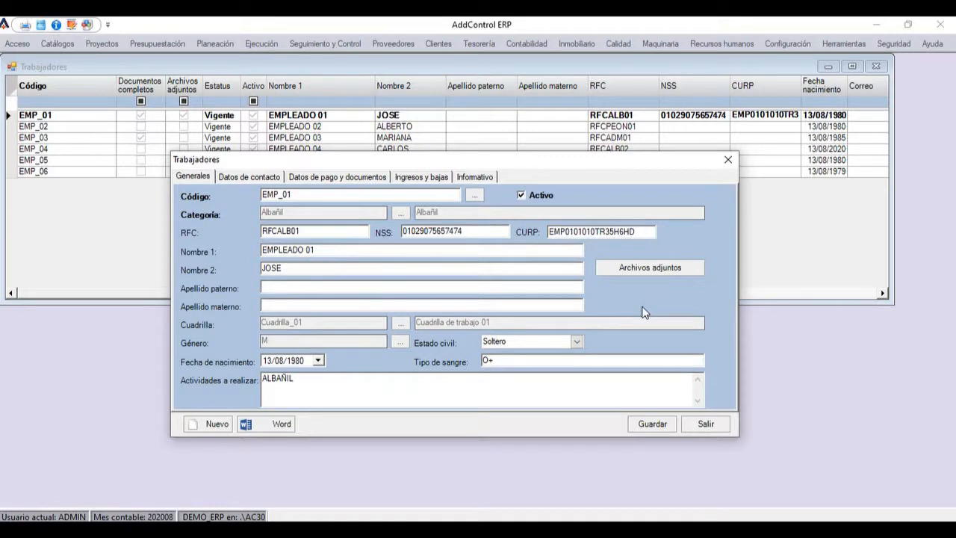
{"action": "left_click", "coordinate": [702, 424]}
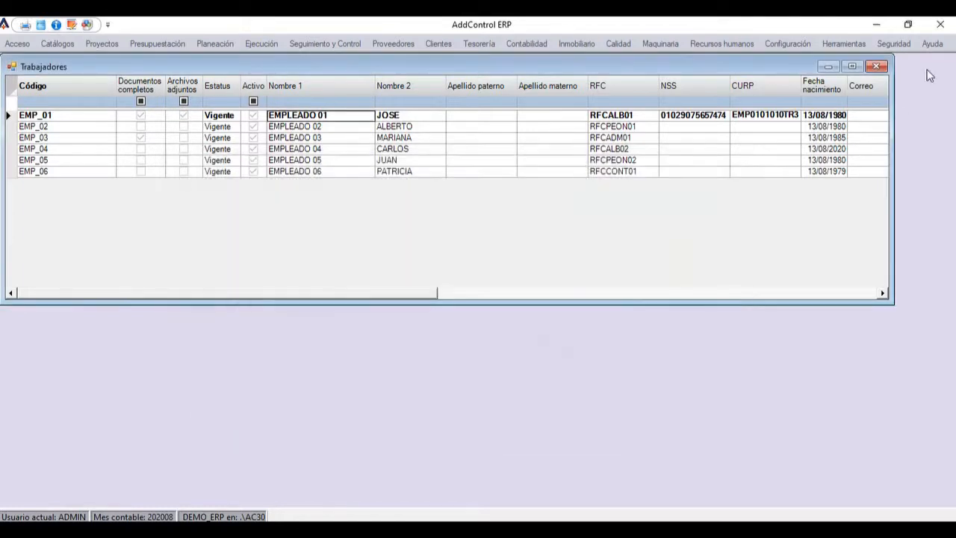
{"action": "left_click", "coordinate": [878, 66]}
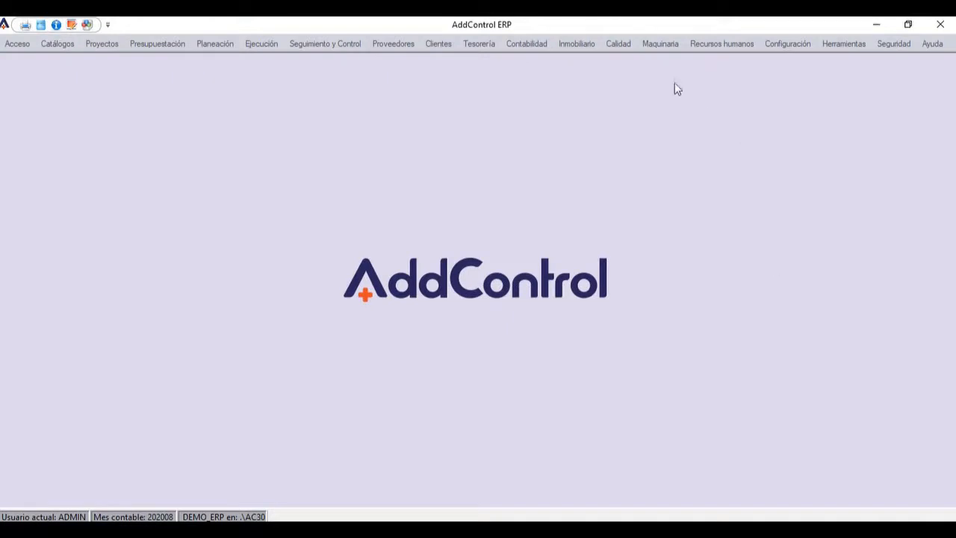
- Open the human resources movement Asignación a proyectos and go through the workers' project assignments down to the last one
{"action": "left_click", "coordinate": [711, 47]}
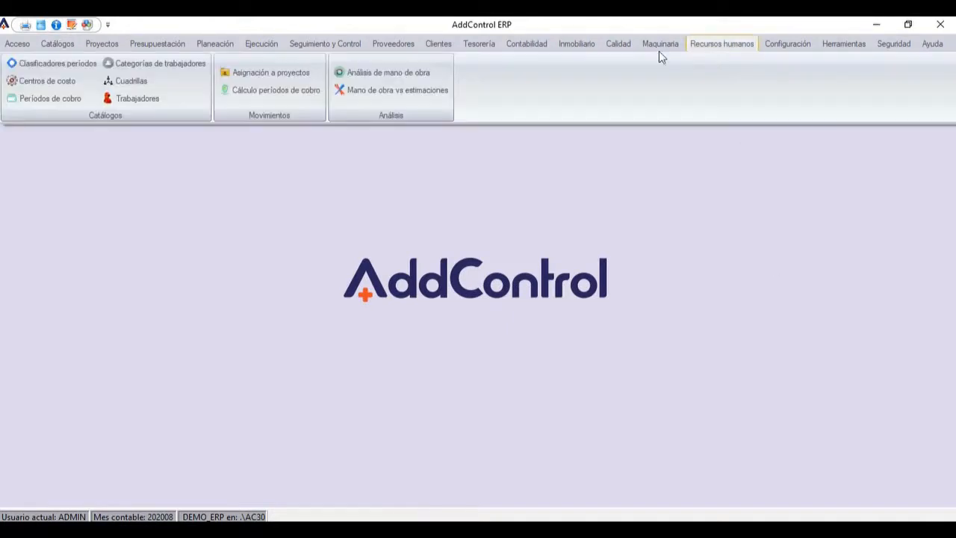
{"action": "left_click", "coordinate": [278, 72]}
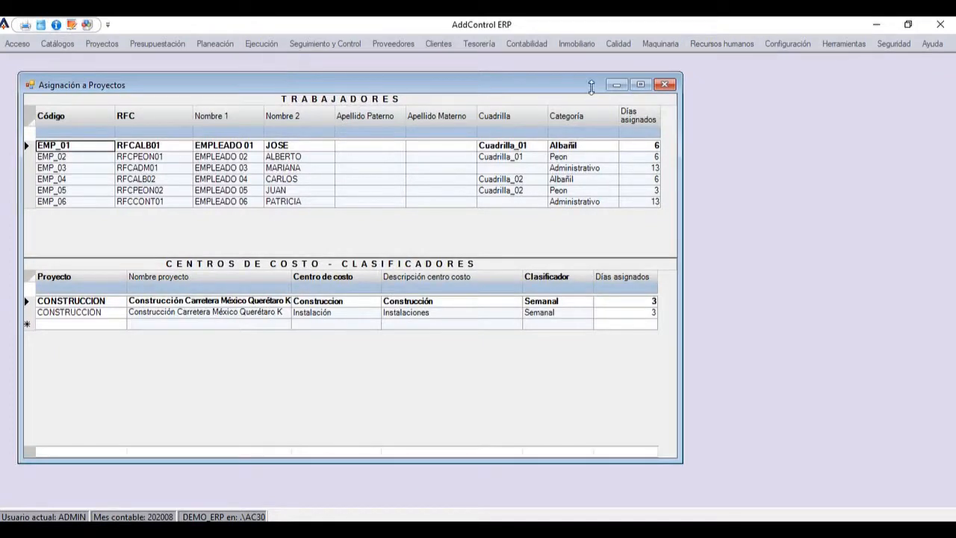
{"action": "left_click", "coordinate": [221, 155]}
{"action": "key", "text": "Down"}
{"action": "key", "text": "Down"}
{"action": "key", "text": "Down"}
{"action": "key", "text": "Down"}
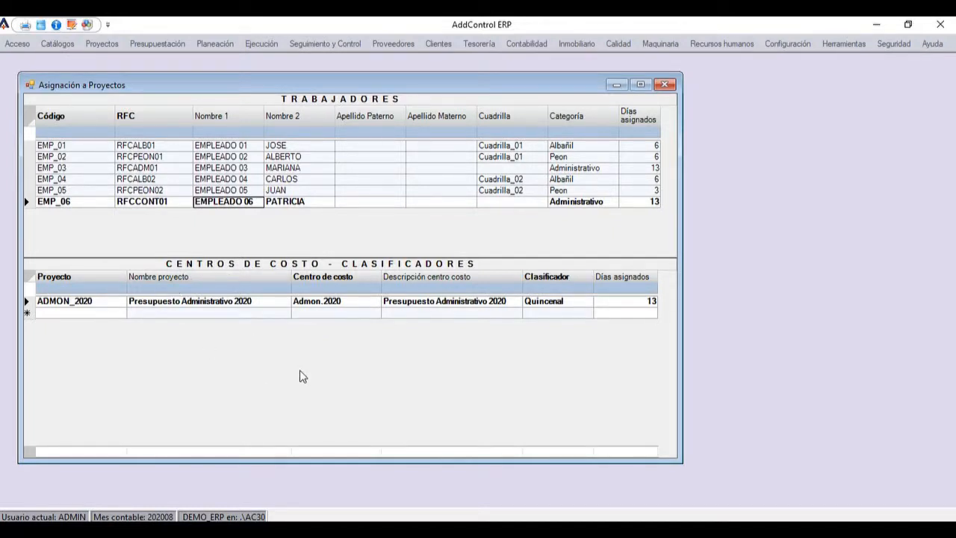
- Examine the first worker's name, crew, category and assigned days in the project assignment list
{"action": "left_click", "coordinate": [283, 147]}
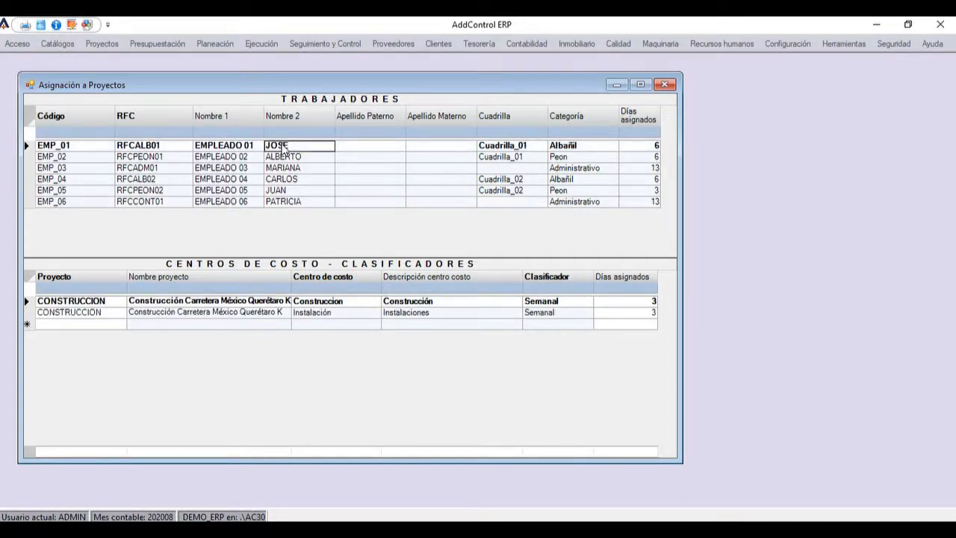
{"action": "left_click", "coordinate": [539, 150]}
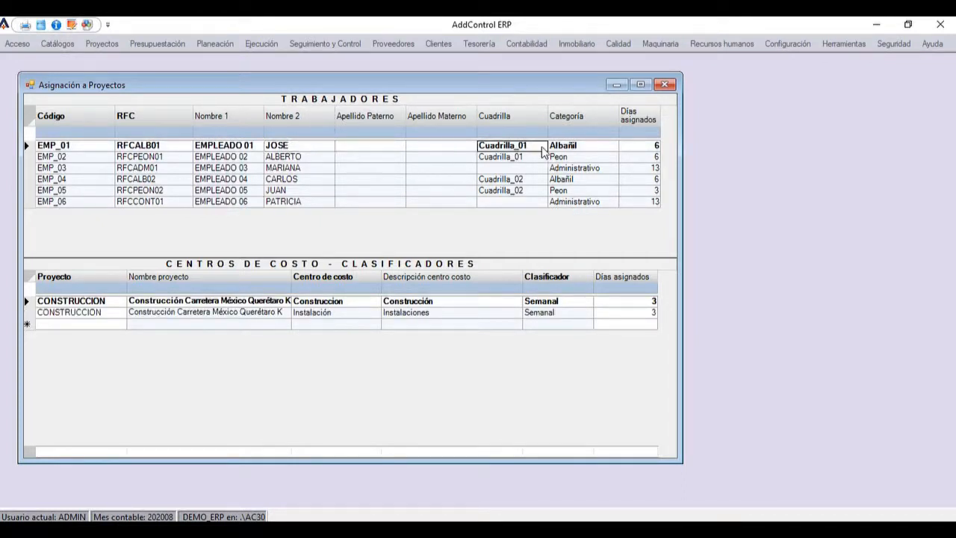
{"action": "left_click", "coordinate": [576, 153]}
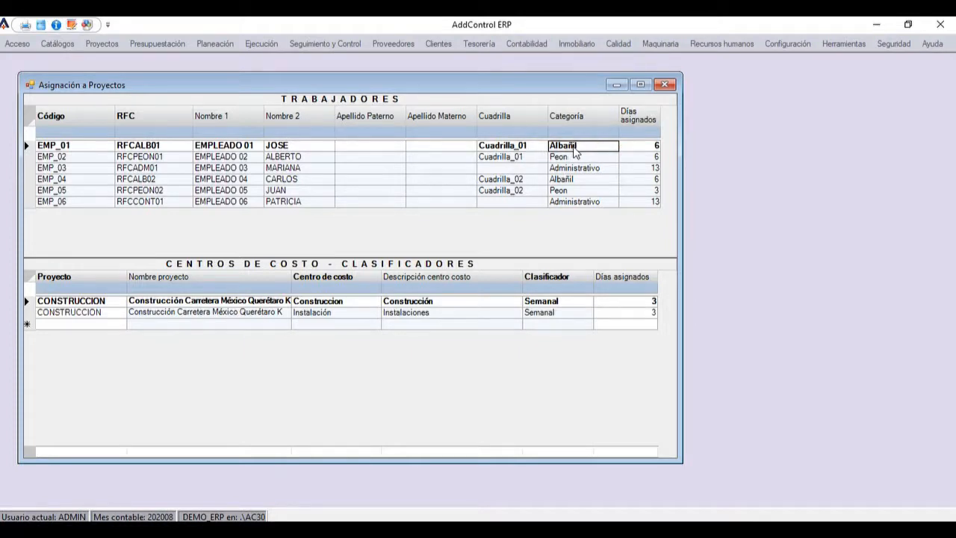
{"action": "key", "text": "Tab"}
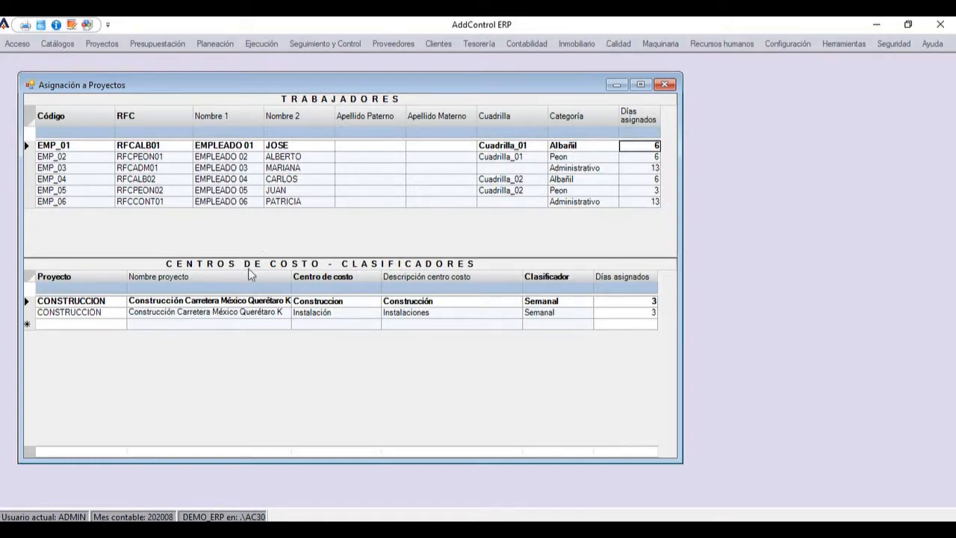
- Compare the project, cost centre, classifier and assigned days of the first worker's Construccion and Instalación assignments
{"action": "left_click", "coordinate": [190, 302]}
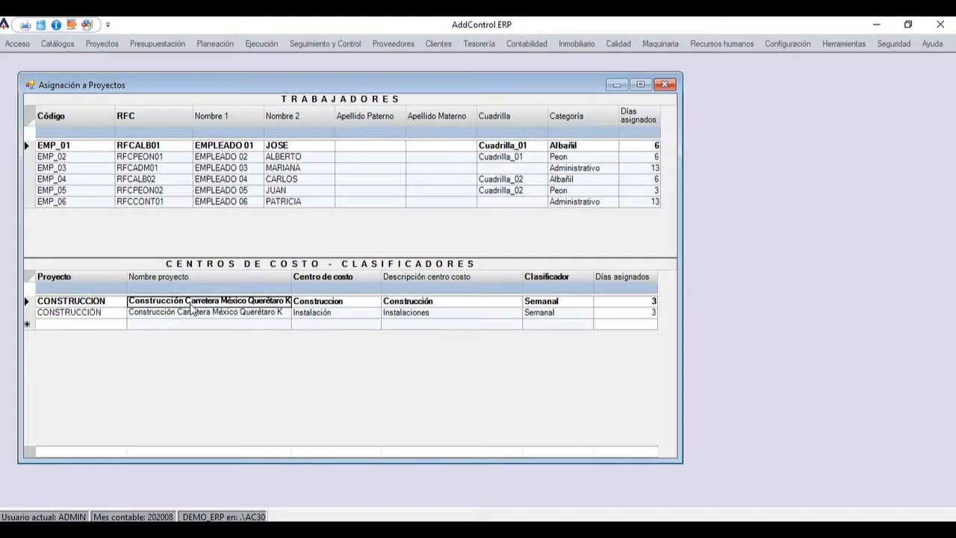
{"action": "left_click", "coordinate": [104, 303]}
{"action": "left_click", "coordinate": [199, 308]}
{"action": "left_click", "coordinate": [329, 303]}
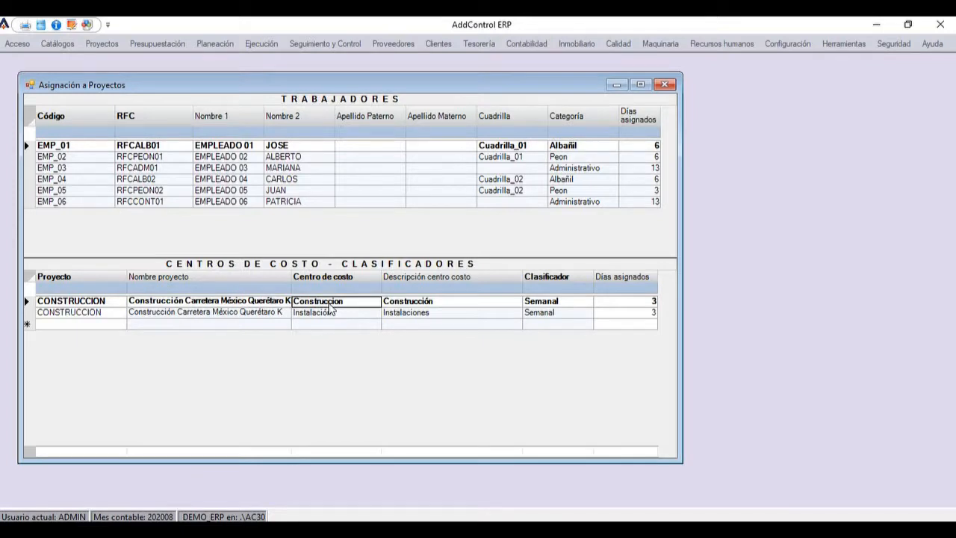
{"action": "left_click", "coordinate": [553, 304]}
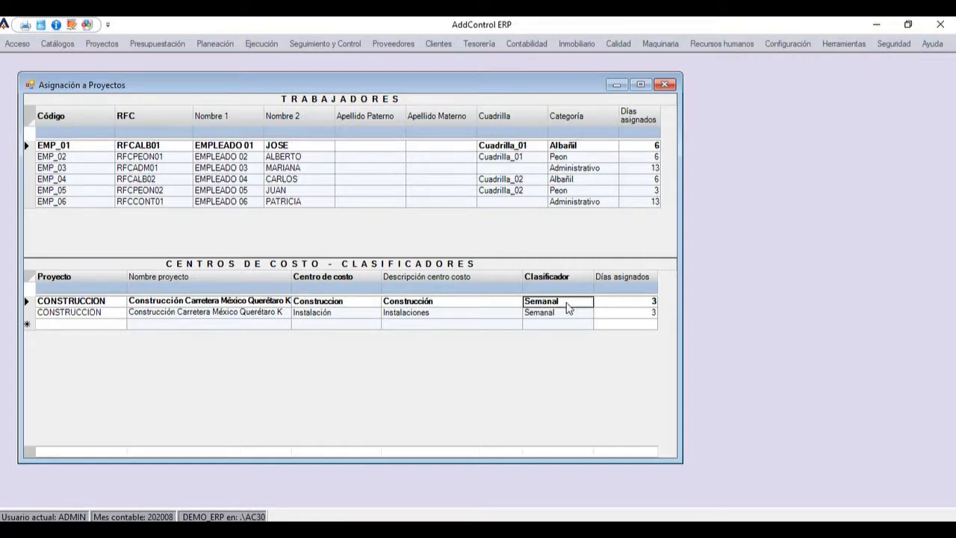
{"action": "key", "text": "Tab"}
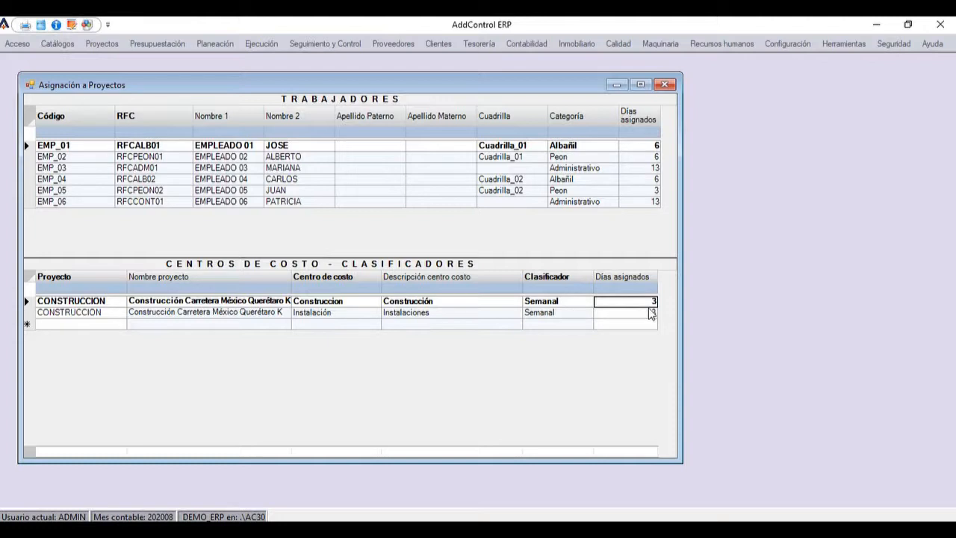
{"action": "key", "text": "shift+Tab"}
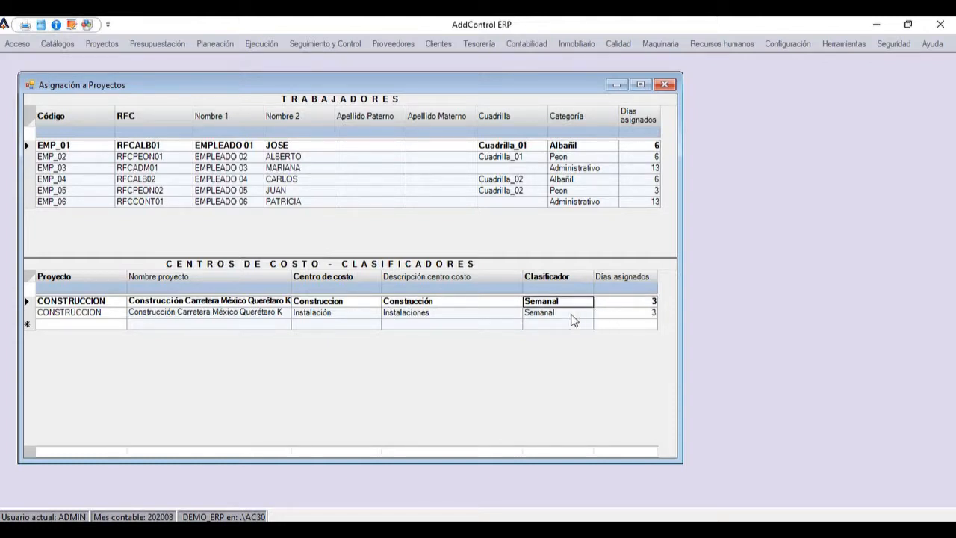
{"action": "left_click", "coordinate": [571, 314]}
{"action": "left_click", "coordinate": [632, 315]}
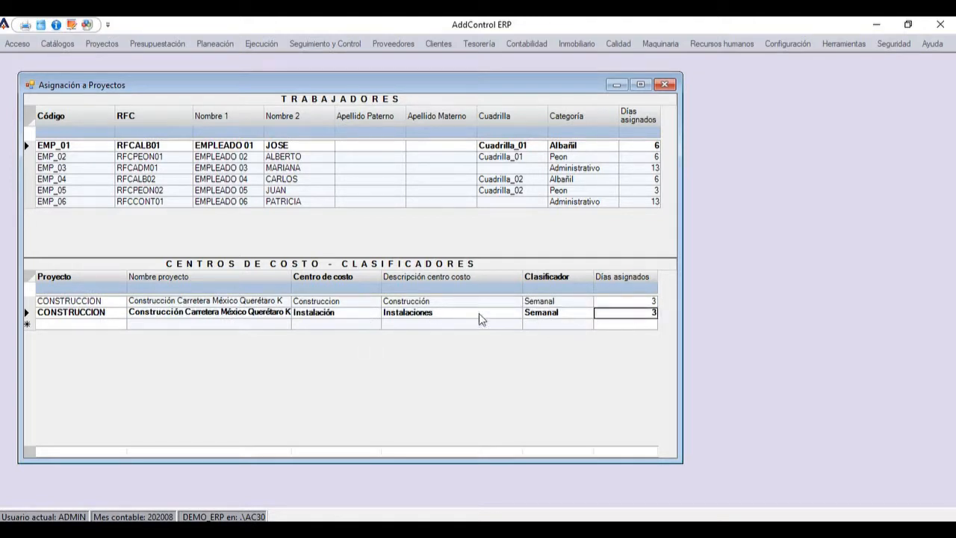
- Finish checking the first worker's Instalación assignment and compare the second worker's Construccion and Inmobiliario assignments by project, cost centre, classifier and days
{"action": "left_click", "coordinate": [351, 317]}
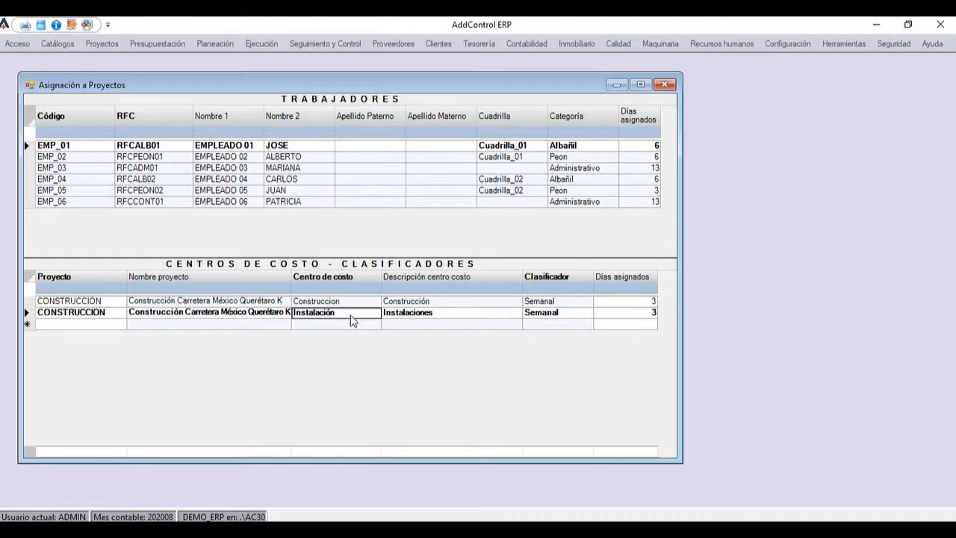
{"action": "left_click", "coordinate": [187, 317]}
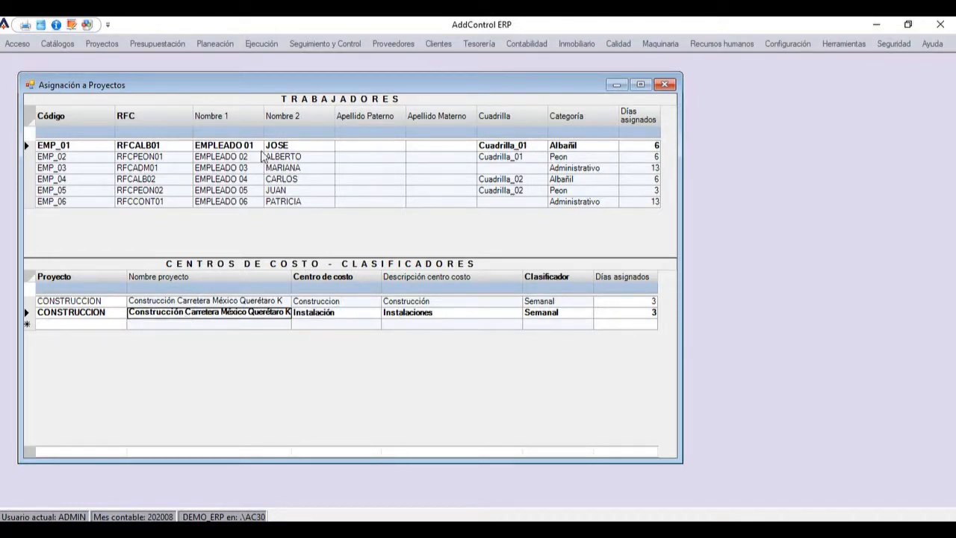
{"action": "left_click", "coordinate": [281, 159]}
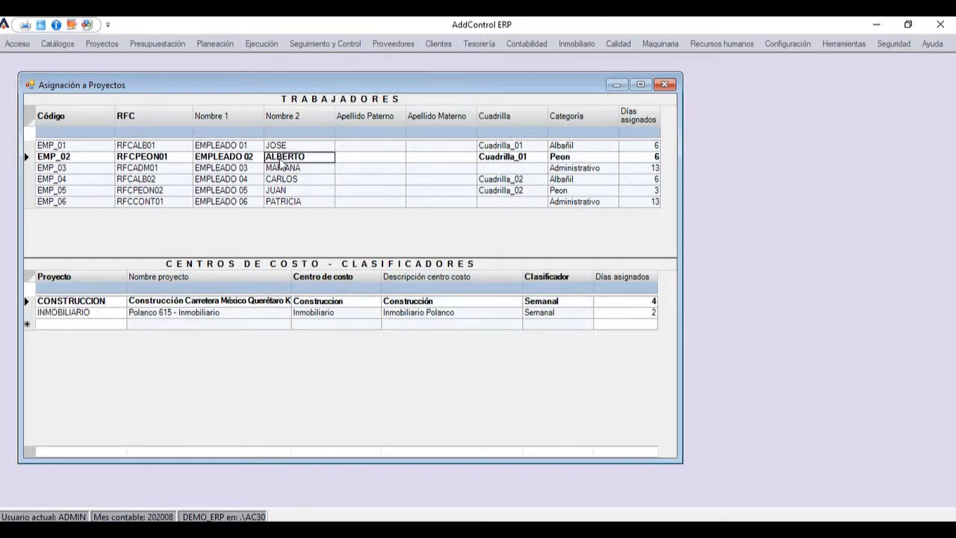
{"action": "left_click", "coordinate": [340, 304]}
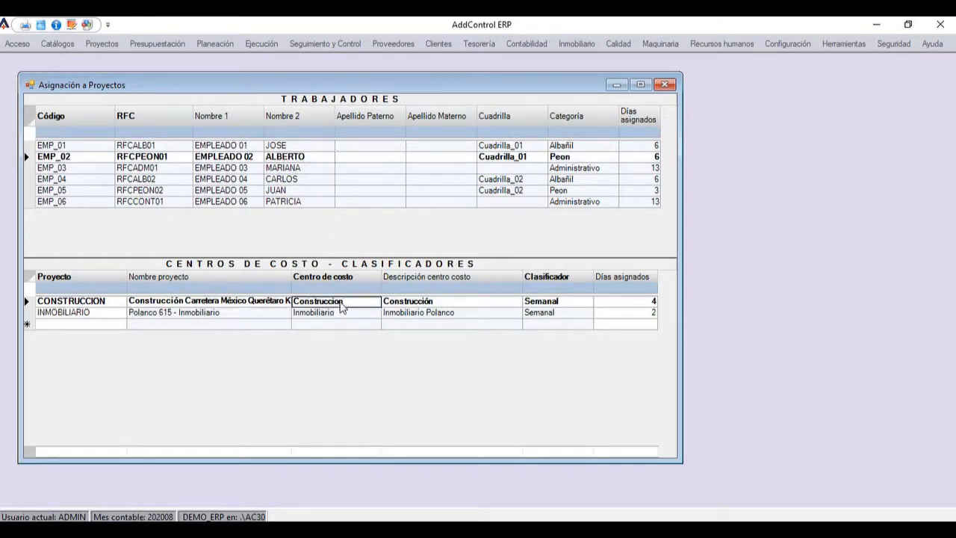
{"action": "left_click", "coordinate": [224, 303]}
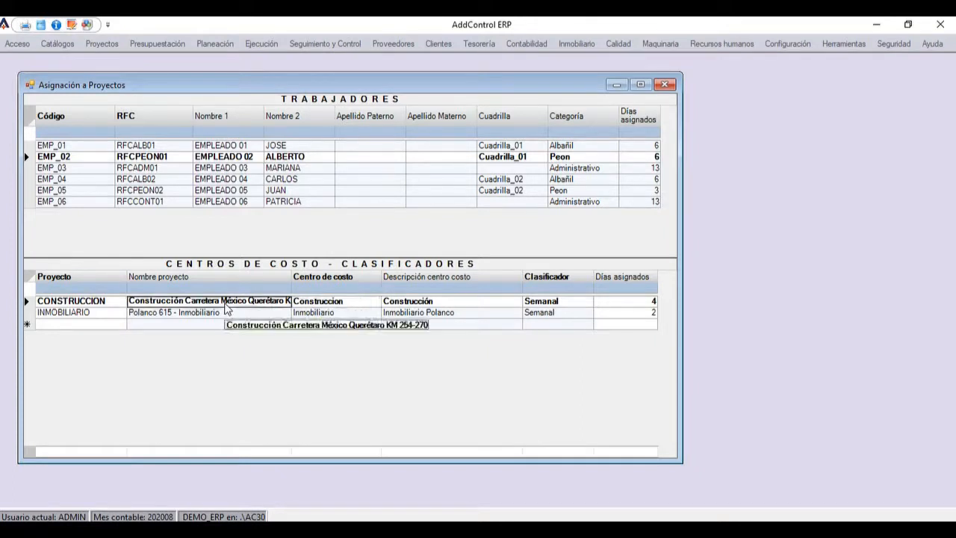
{"action": "left_click", "coordinate": [641, 306]}
{"action": "left_click", "coordinate": [570, 302]}
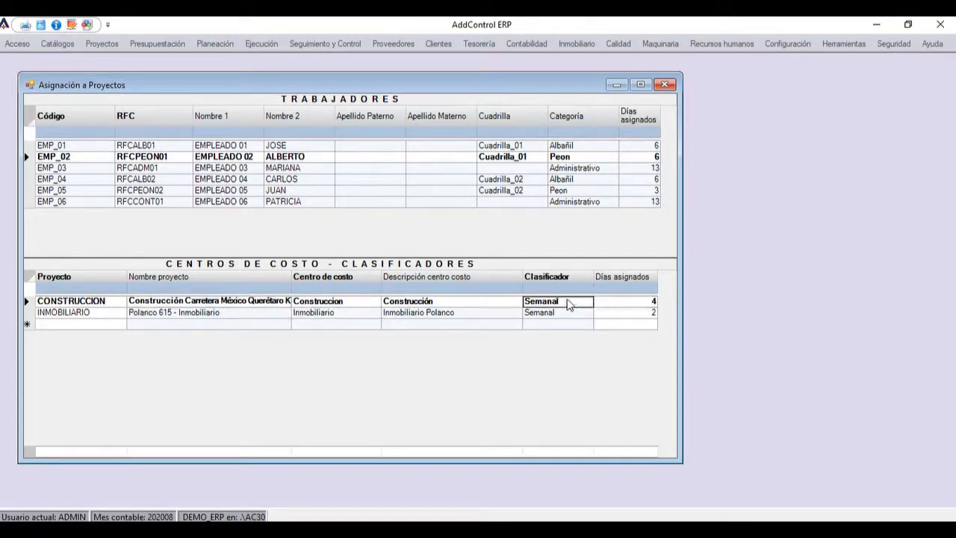
{"action": "left_click", "coordinate": [637, 313]}
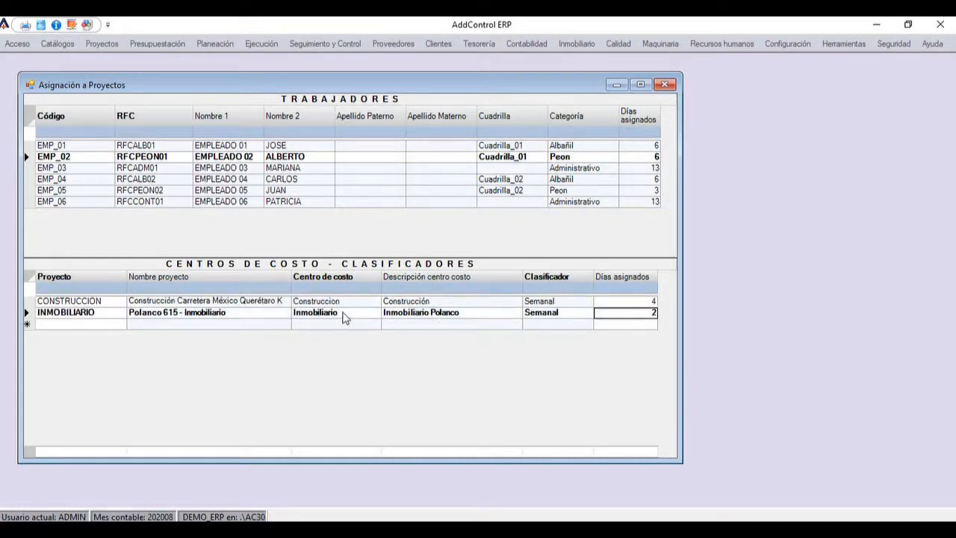
{"action": "left_click", "coordinate": [344, 315]}
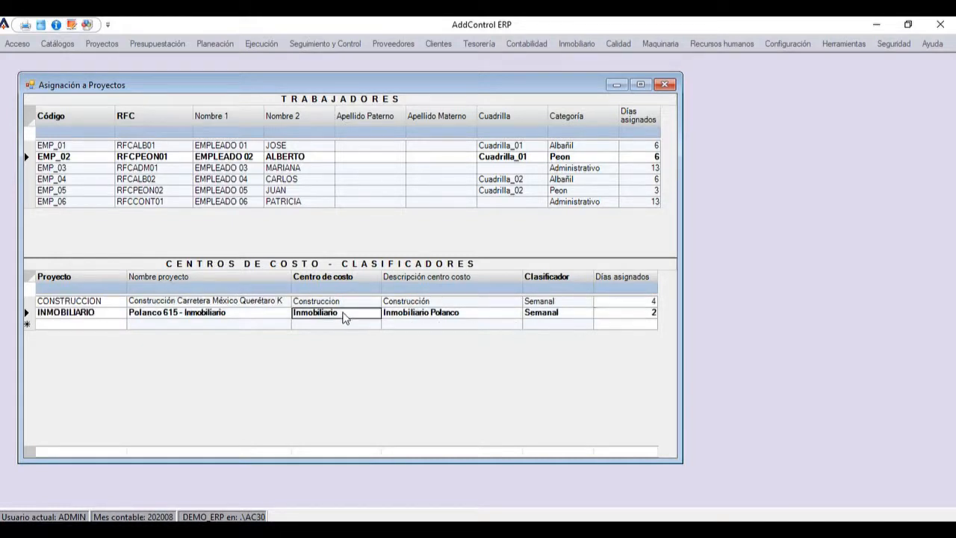
{"action": "left_click", "coordinate": [171, 318]}
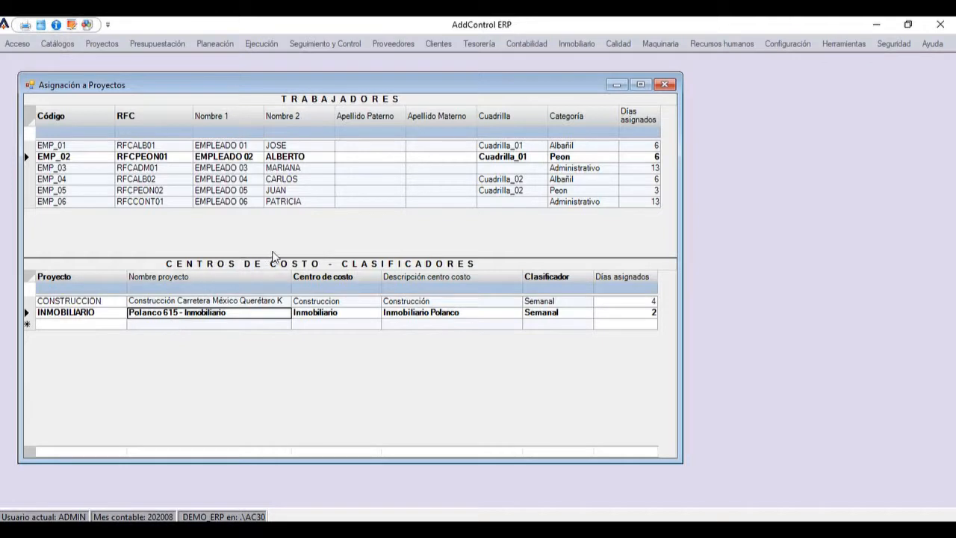
- Show the project assignments of the third worker and the last worker, checking the last worker's category and project
{"action": "left_click", "coordinate": [298, 170]}
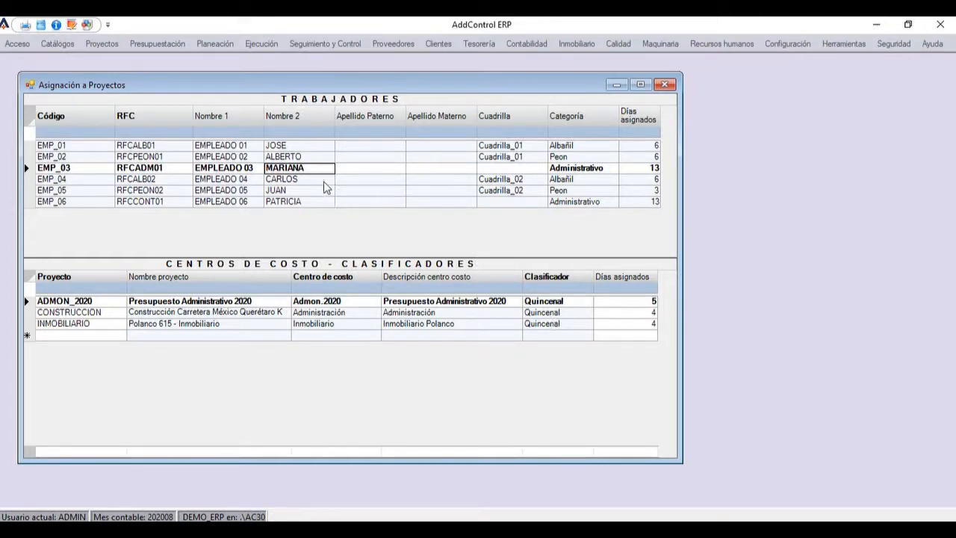
{"action": "left_click", "coordinate": [303, 202]}
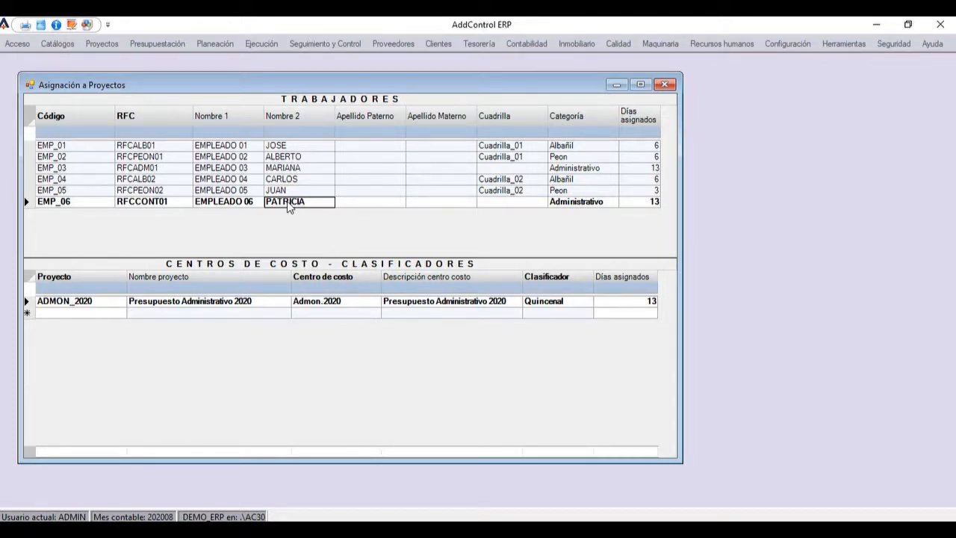
{"action": "left_click", "coordinate": [581, 209]}
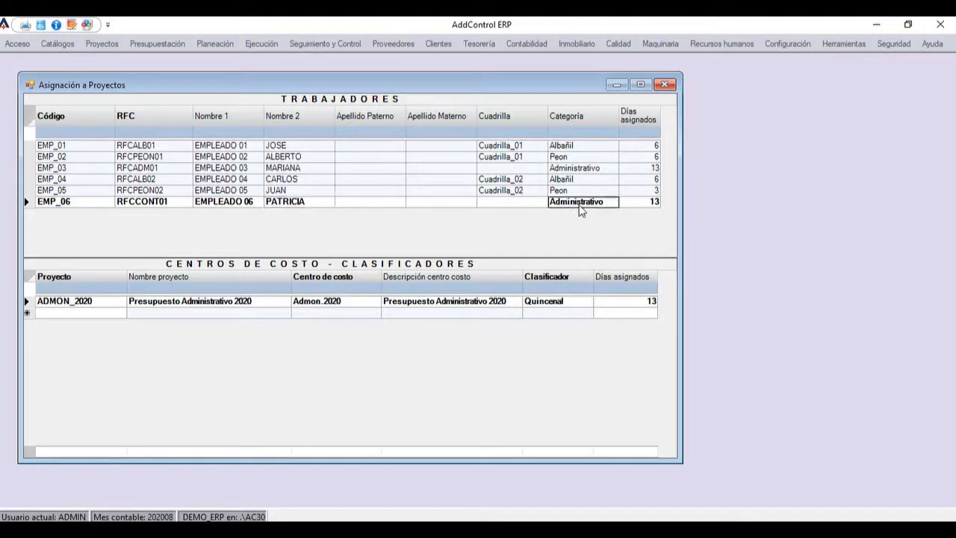
{"action": "left_click", "coordinate": [118, 313]}
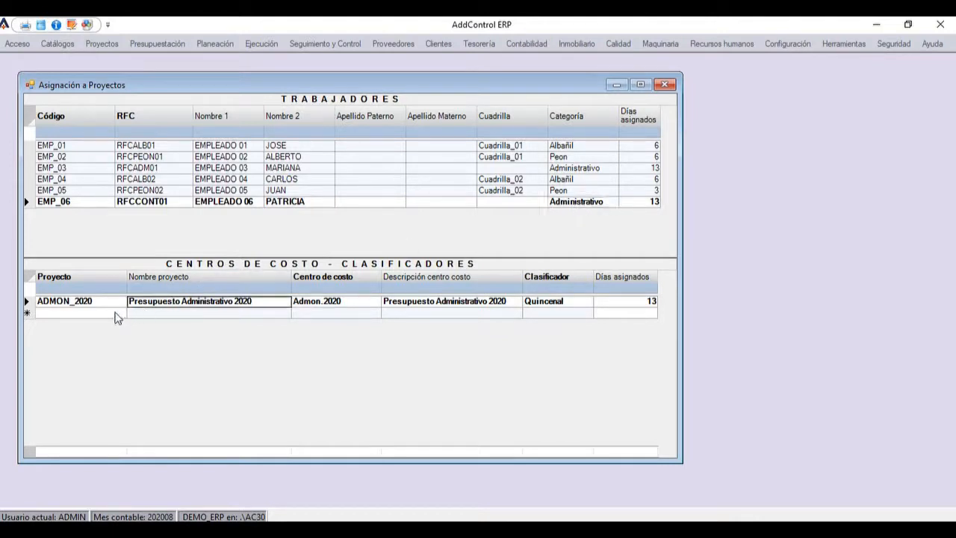
- Set the last worker's assigned days on the ADMON_2020 project to 10
{"action": "left_click", "coordinate": [634, 304]}
{"action": "type", "text": "10"}
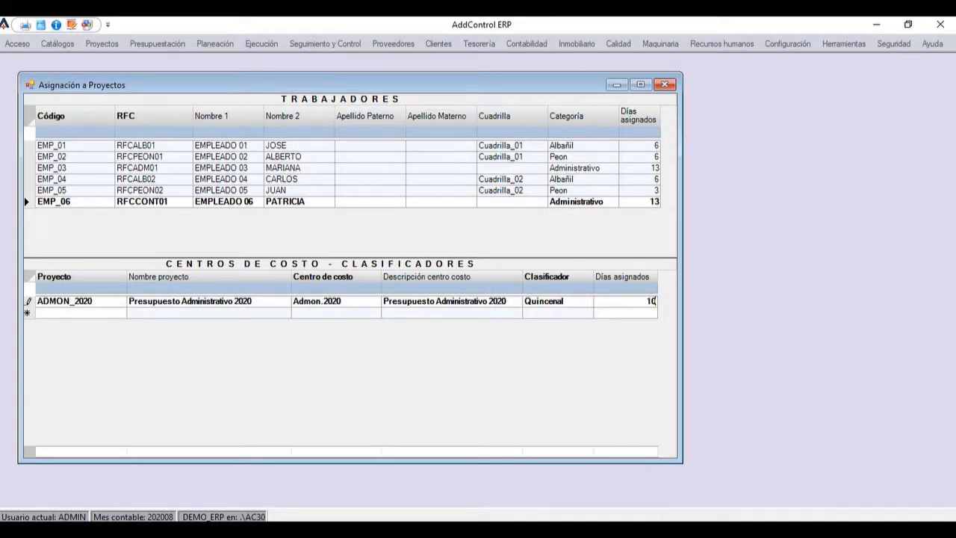
{"action": "key", "text": "Down"}
{"action": "key", "text": "Up"}
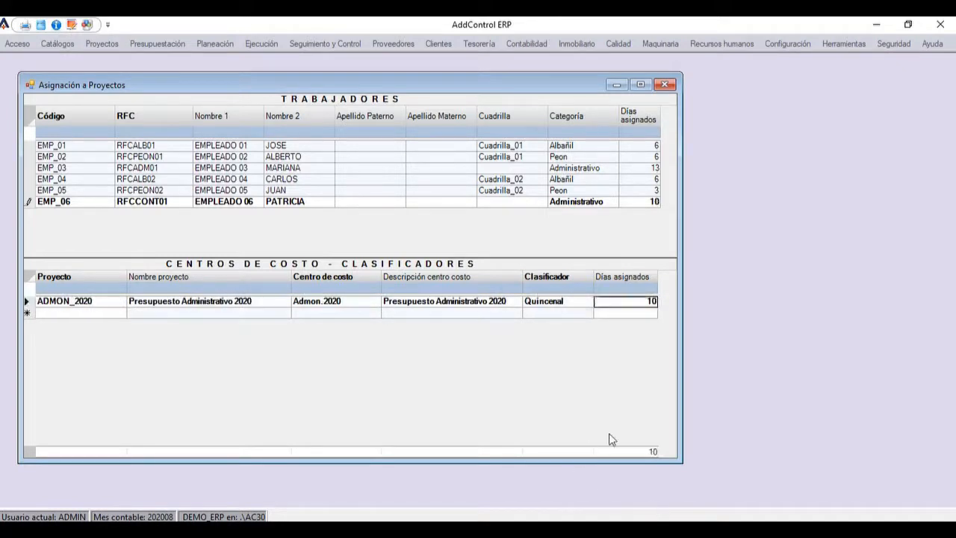
{"action": "left_click", "coordinate": [393, 305]}
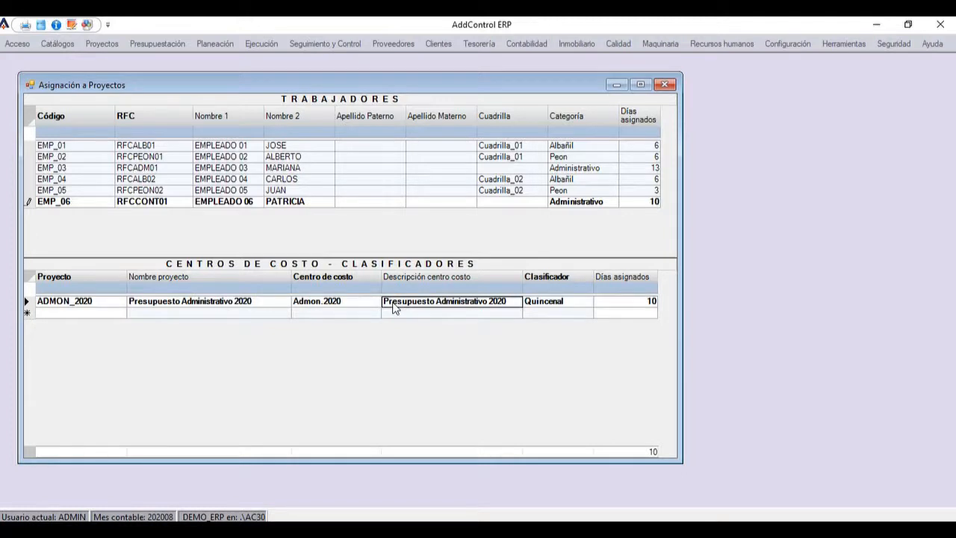
- Add the CONSTRUCCION project's Administración cost centre with the Quincenal classifier to the last worker's assignments
{"action": "left_click", "coordinate": [111, 317]}
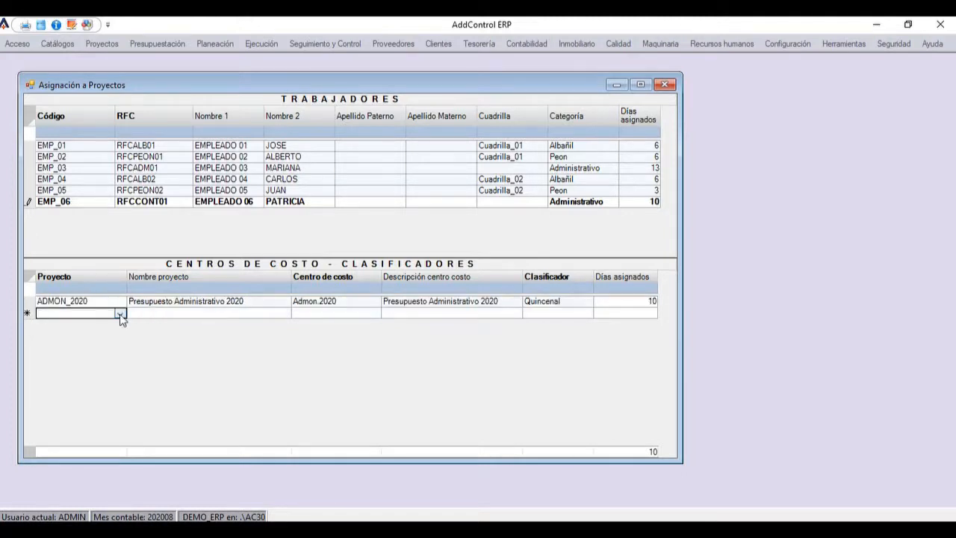
{"action": "left_click", "coordinate": [119, 314]}
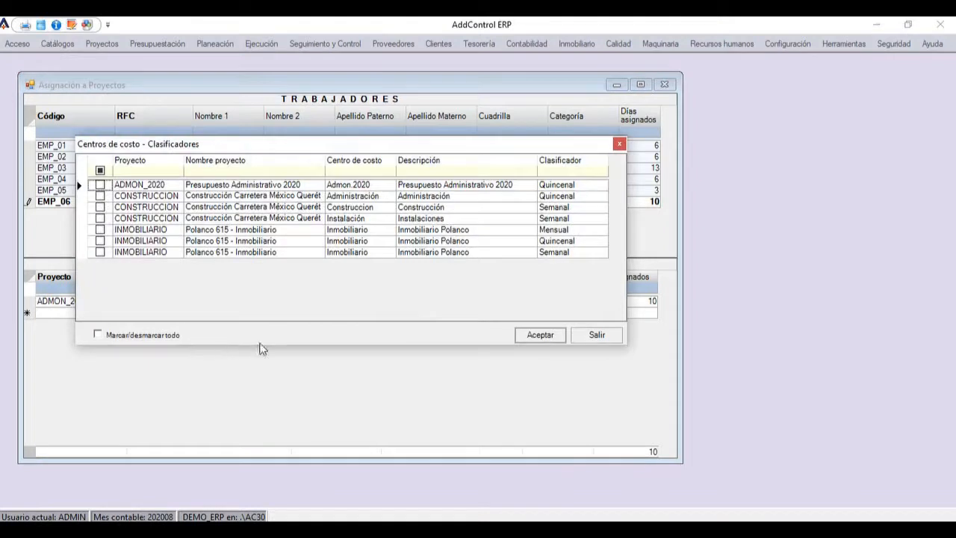
{"action": "left_click", "coordinate": [256, 199]}
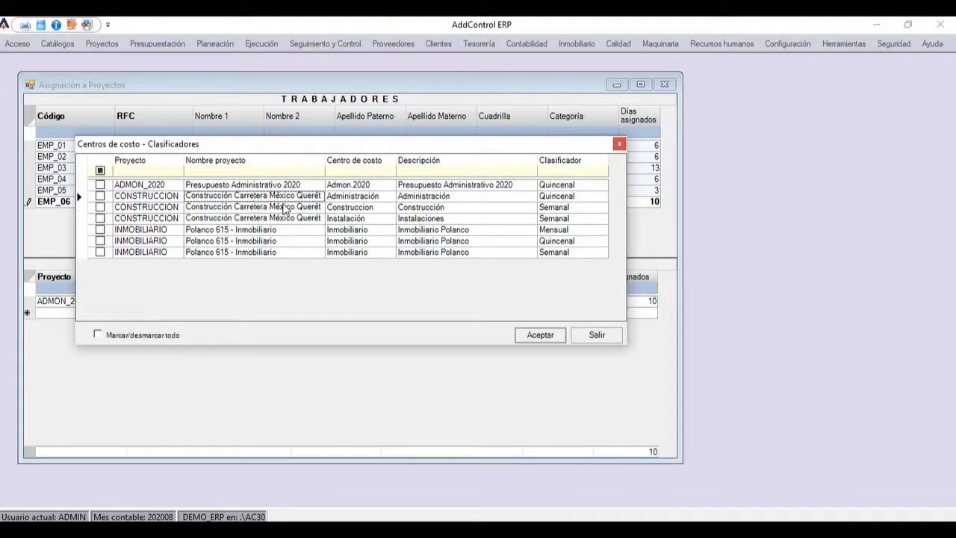
{"action": "double_click", "coordinate": [383, 198]}
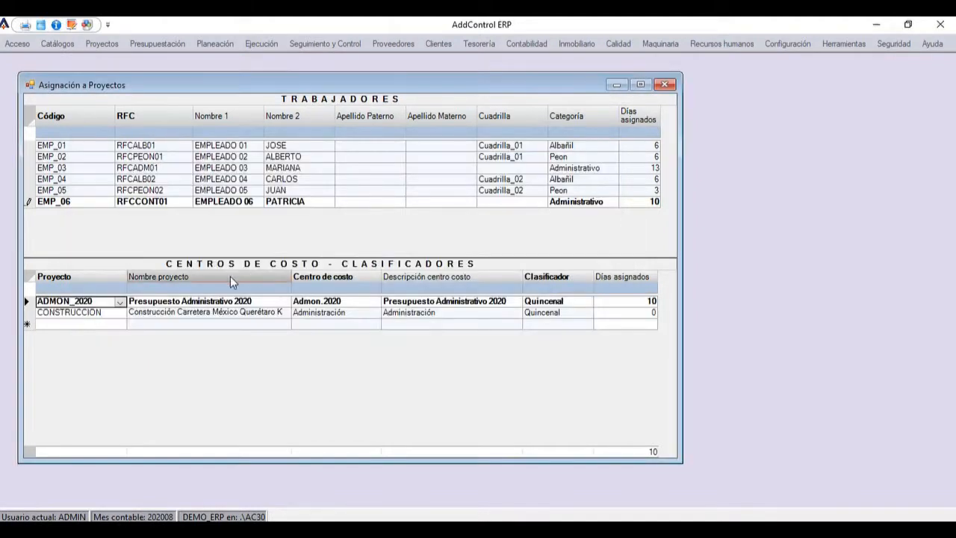
- Set the assigned days of the last worker's Administración assignment to 3 and check it against the ADMON_2020 assignment
{"action": "left_click", "coordinate": [156, 317]}
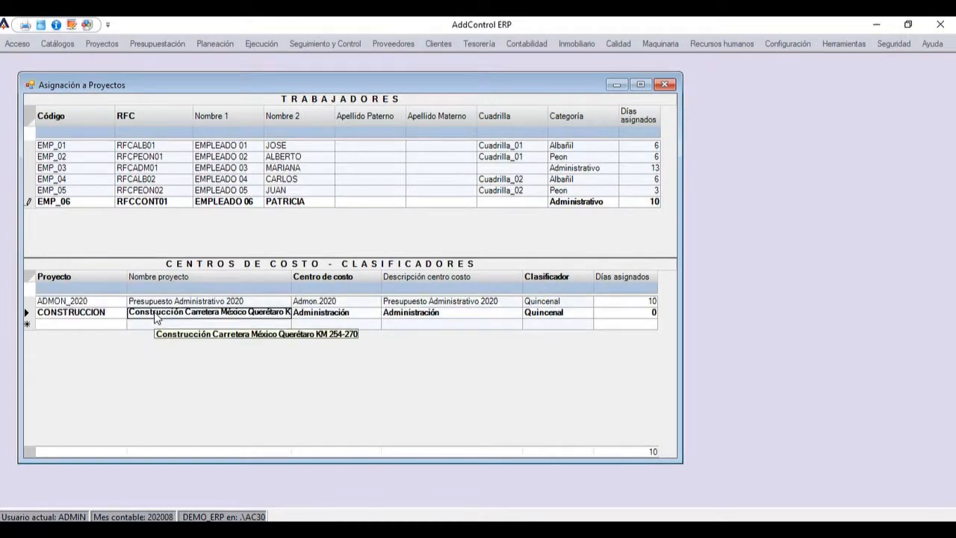
{"action": "key", "text": "Tab"}
{"action": "key", "text": "Tab"}
{"action": "key", "text": "Tab"}
{"action": "key", "text": "Tab"}
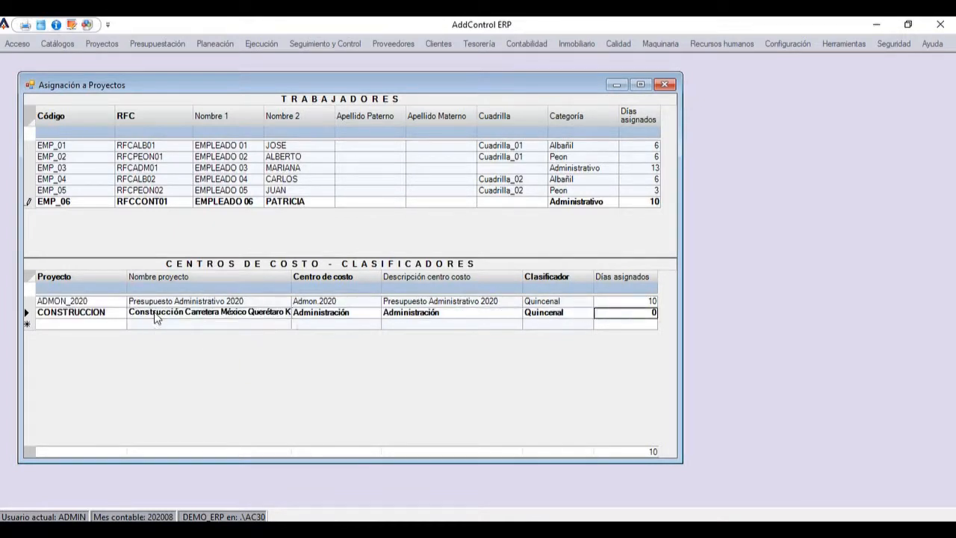
{"action": "type", "text": "3"}
{"action": "key", "text": "Up"}
{"action": "key", "text": "Down"}
{"action": "key", "text": "shift+Tab"}
{"action": "key", "text": "shift+Tab"}
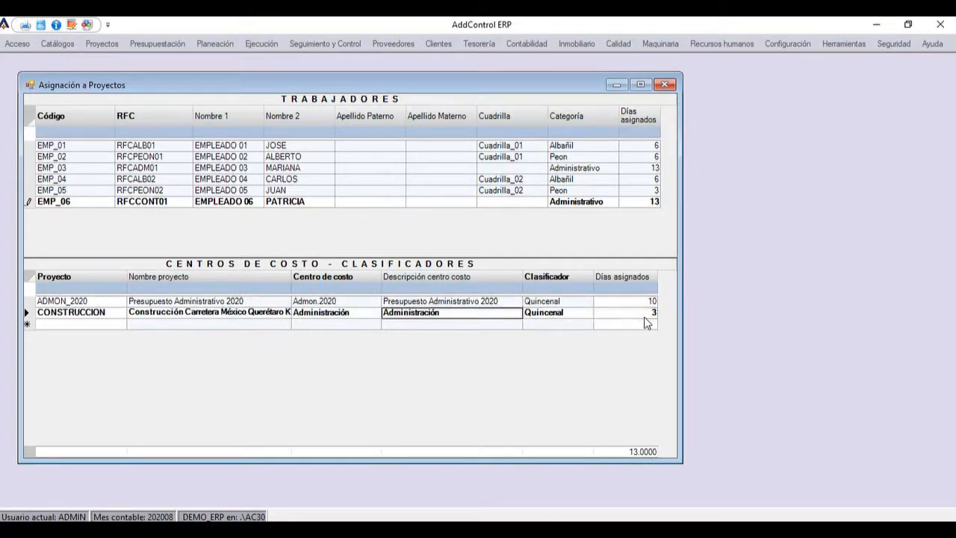
{"action": "key", "text": "shift+Tab"}
{"action": "key", "text": "shift+Tab"}
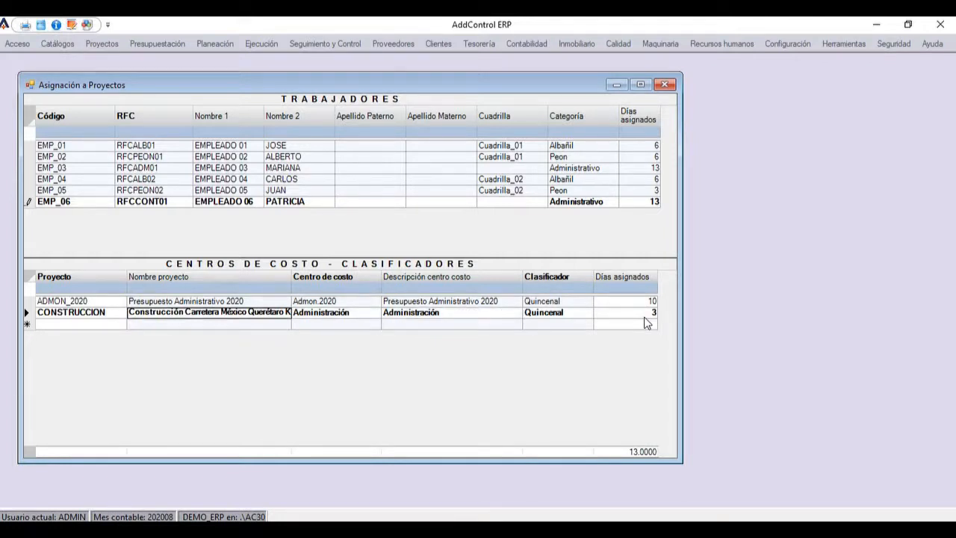
{"action": "left_click", "coordinate": [648, 301]}
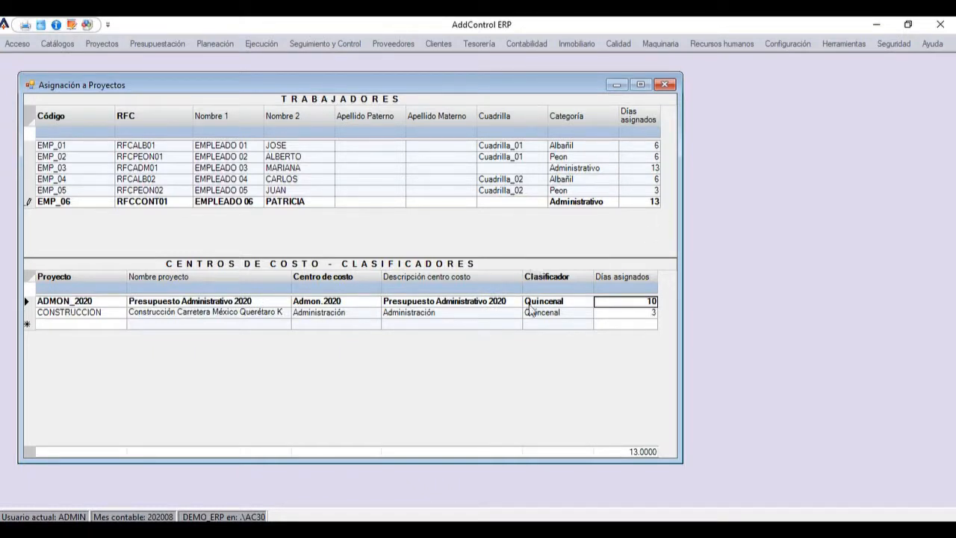
- Close the project assignments and open the human resources movement Cálculo períodos de cobro in a maximised window
{"action": "left_click", "coordinate": [665, 85]}
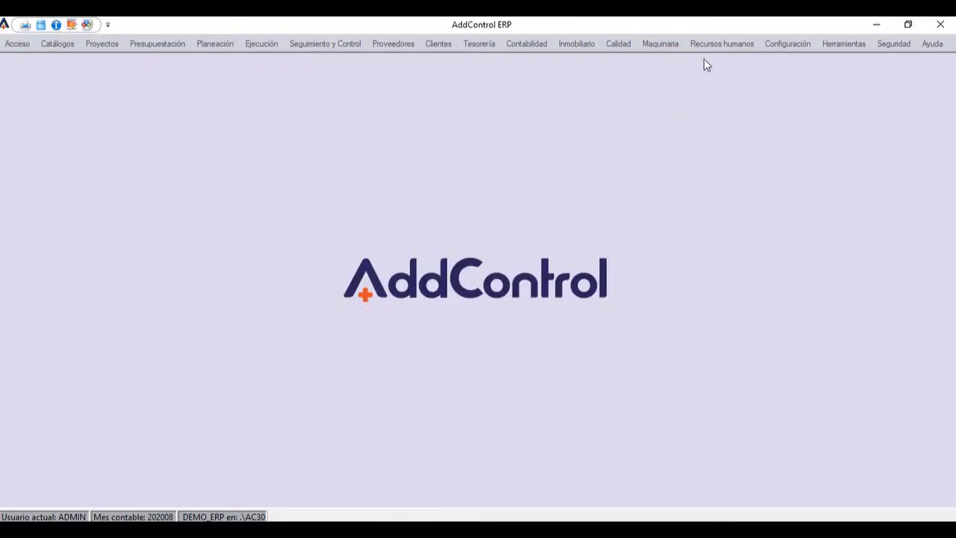
{"action": "left_click", "coordinate": [732, 44]}
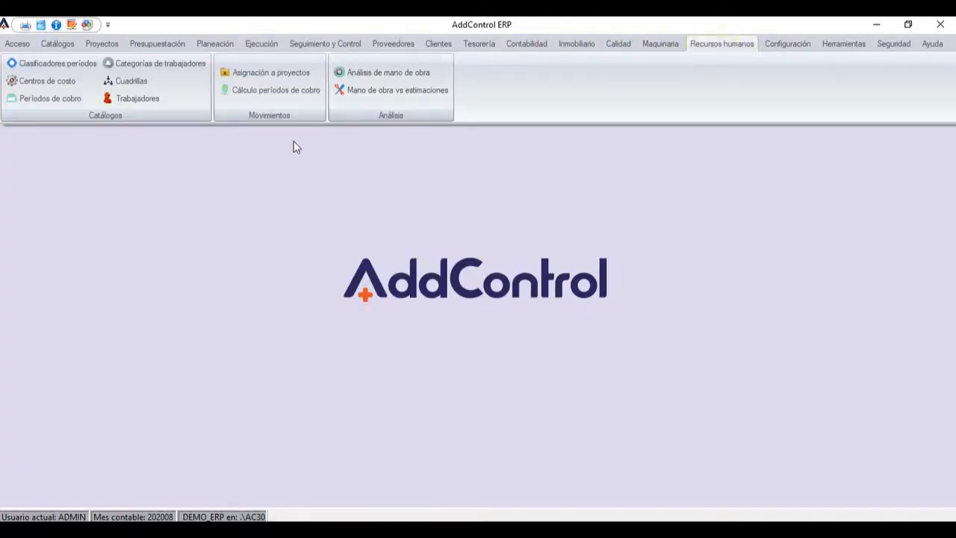
{"action": "left_click", "coordinate": [251, 95]}
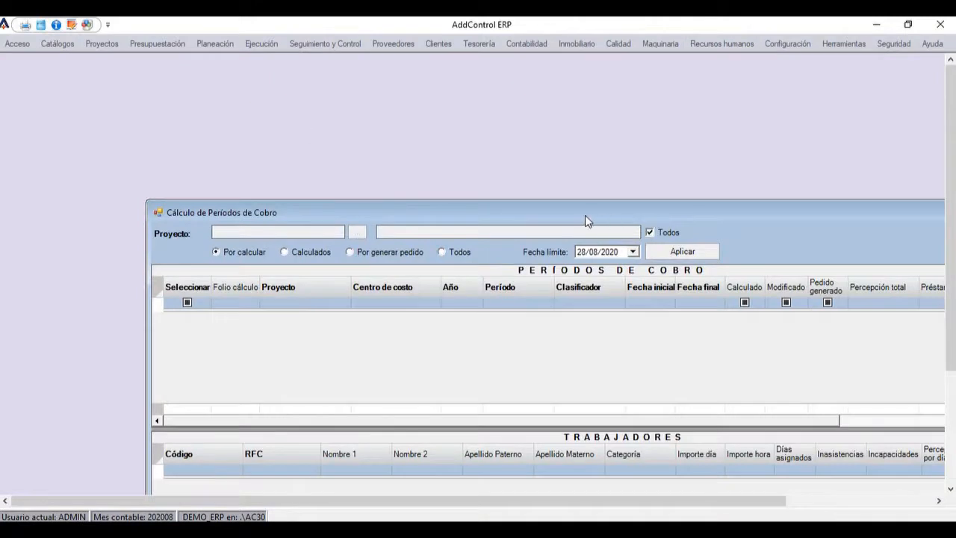
{"action": "double_click", "coordinate": [585, 215]}
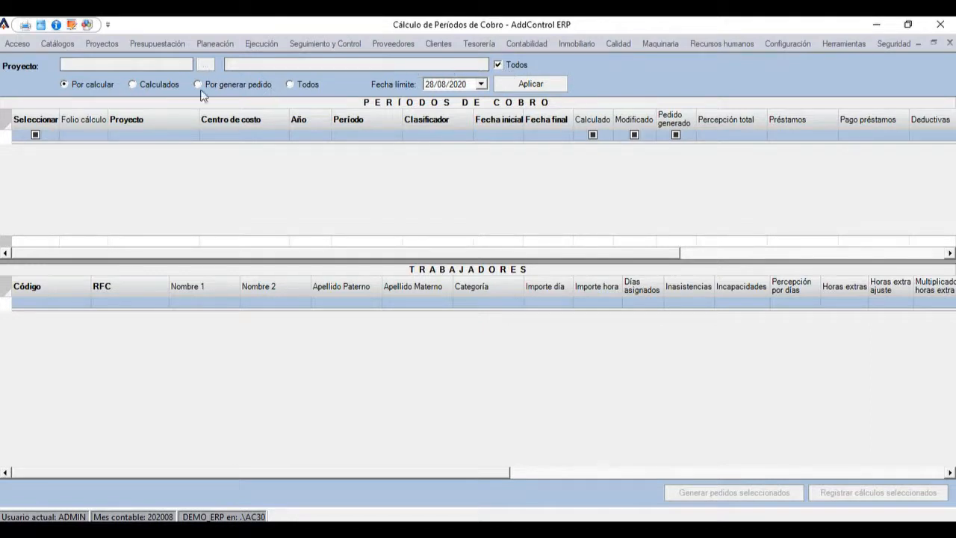
- List the Por calcular periods of all projects up to 28/08/2020 and go through each period's workers down to the last one
{"action": "left_click", "coordinate": [531, 92]}
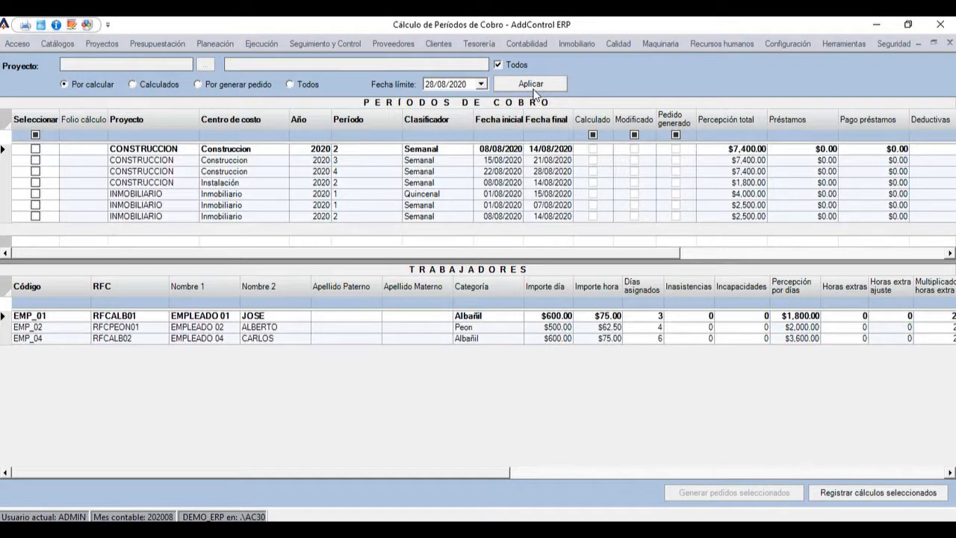
{"action": "left_click", "coordinate": [183, 149]}
{"action": "key", "text": "Down"}
{"action": "key", "text": "Down"}
{"action": "key", "text": "Down"}
{"action": "key", "text": "Down"}
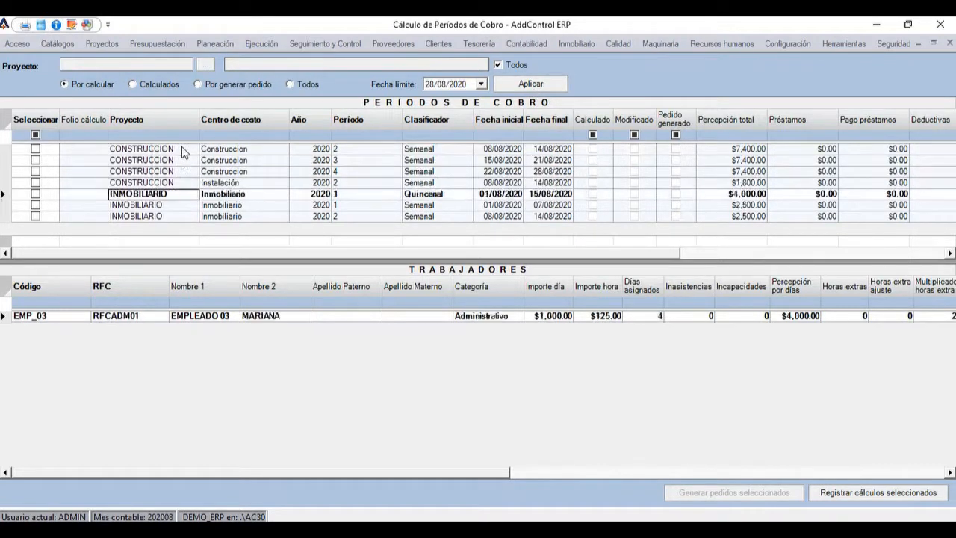
{"action": "key", "text": "Down"}
{"action": "key", "text": "Down"}
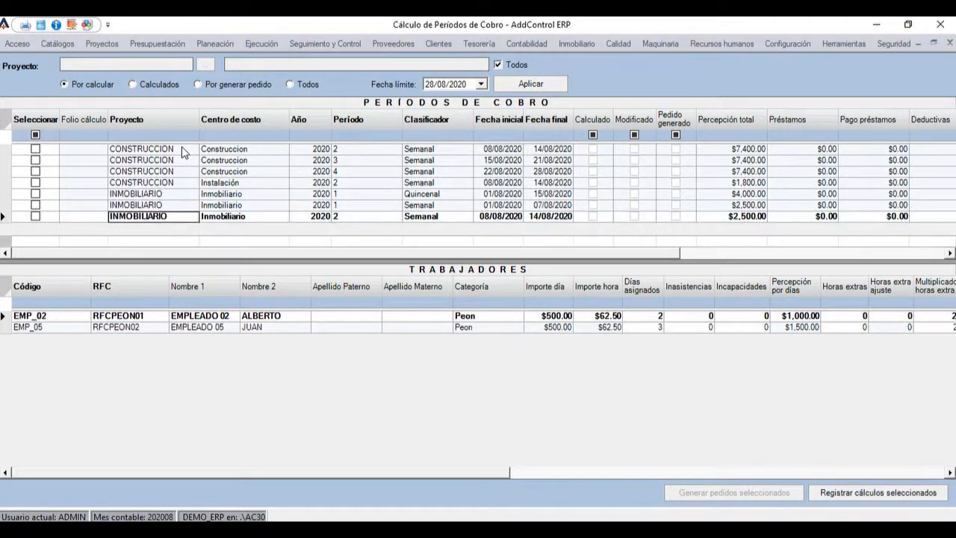
- Check the first period's number, cost centre and classifier, and filter the collection periods by project with "c"
{"action": "left_click", "coordinate": [336, 151]}
{"action": "left_click", "coordinate": [248, 153]}
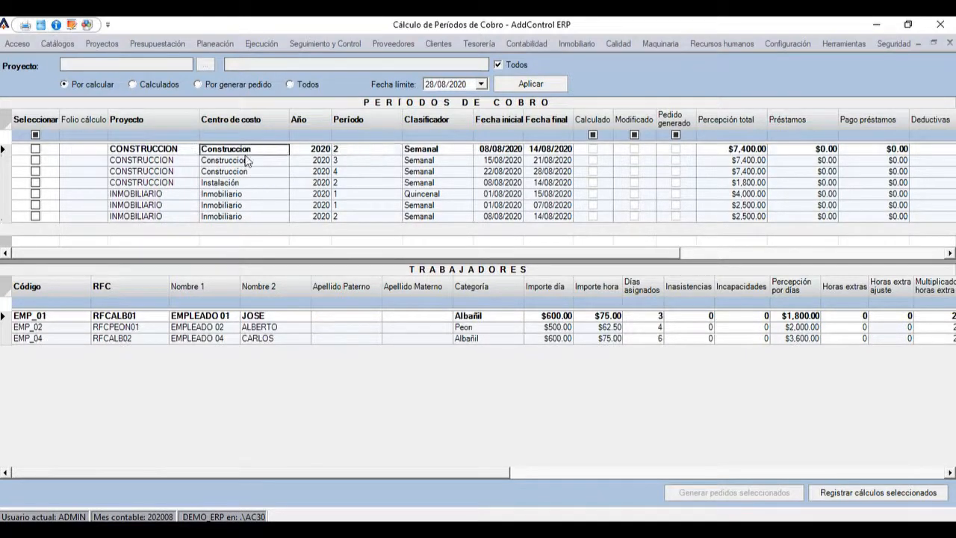
{"action": "left_click", "coordinate": [459, 152]}
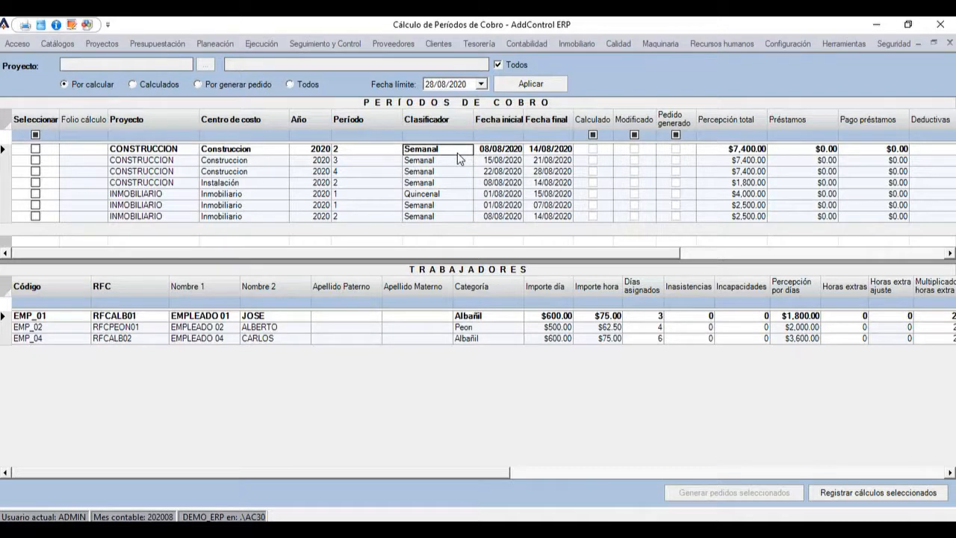
{"action": "left_click", "coordinate": [143, 139]}
{"action": "type", "text": "c"}
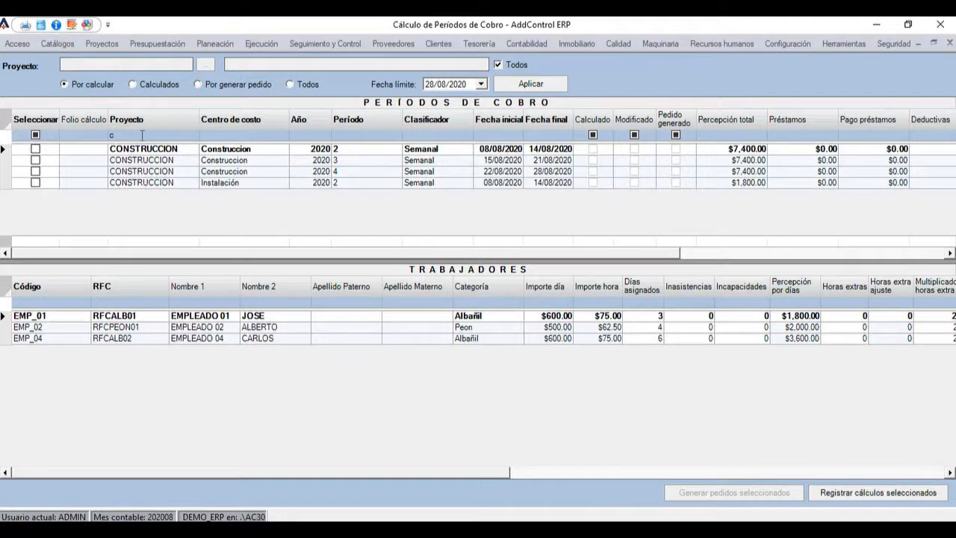
- Go through the remaining CONSTRUCCION collection periods, comparing the workers of the Construccion and Instalación cost centres
{"action": "left_click", "coordinate": [239, 160]}
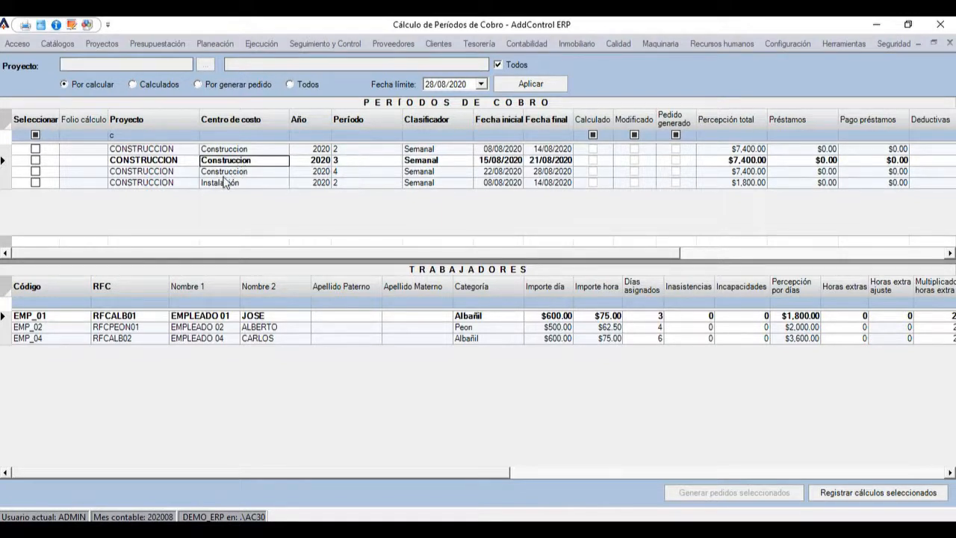
{"action": "left_click", "coordinate": [221, 175]}
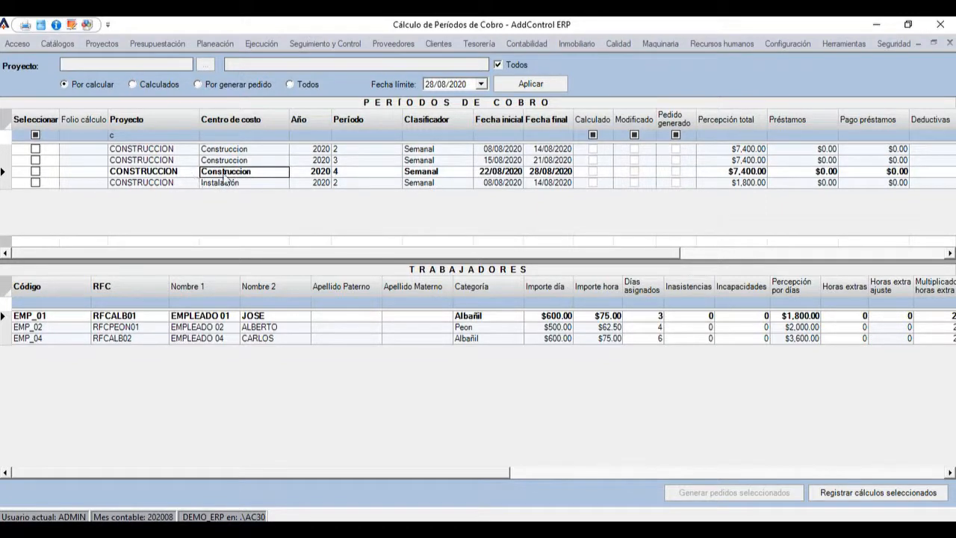
{"action": "left_click", "coordinate": [230, 184]}
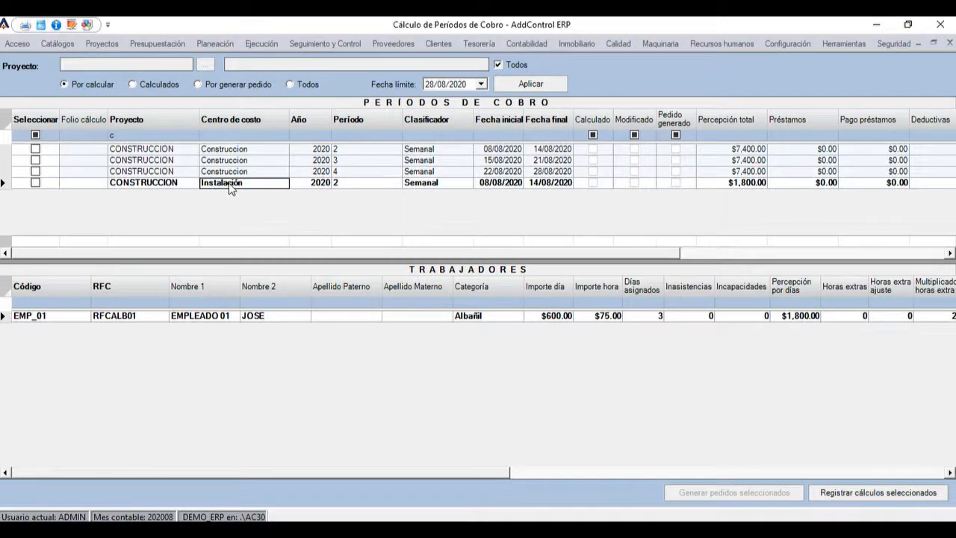
{"action": "left_click", "coordinate": [188, 190]}
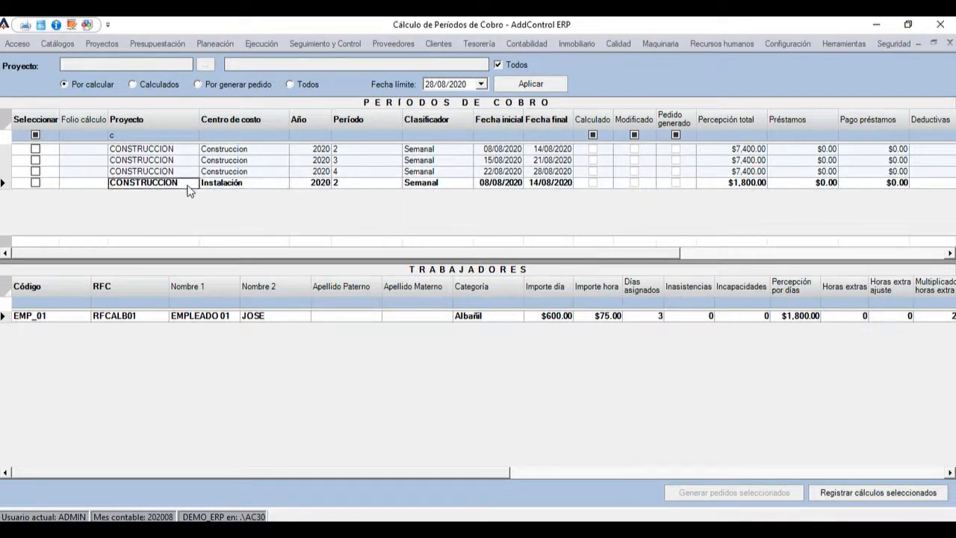
- Check the first Construccion period's cost centre, period number, classifier, and start and end dates
{"action": "left_click", "coordinate": [258, 154]}
{"action": "left_click", "coordinate": [374, 152]}
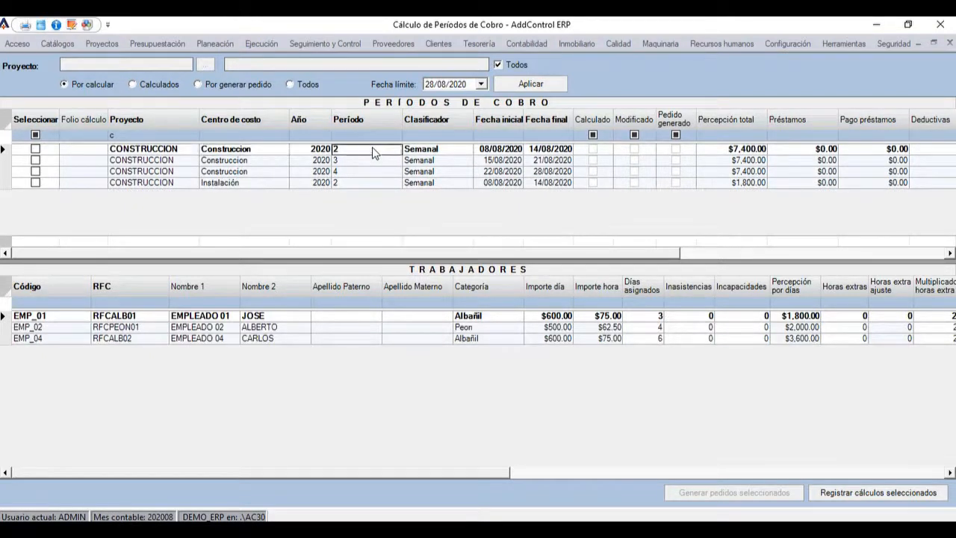
{"action": "left_click", "coordinate": [445, 151]}
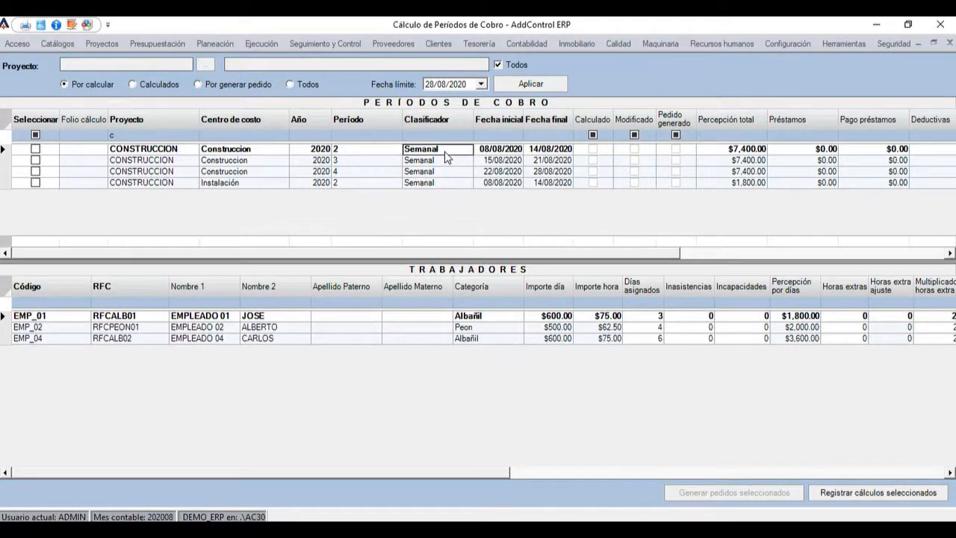
{"action": "left_click", "coordinate": [506, 151]}
{"action": "left_click", "coordinate": [546, 153]}
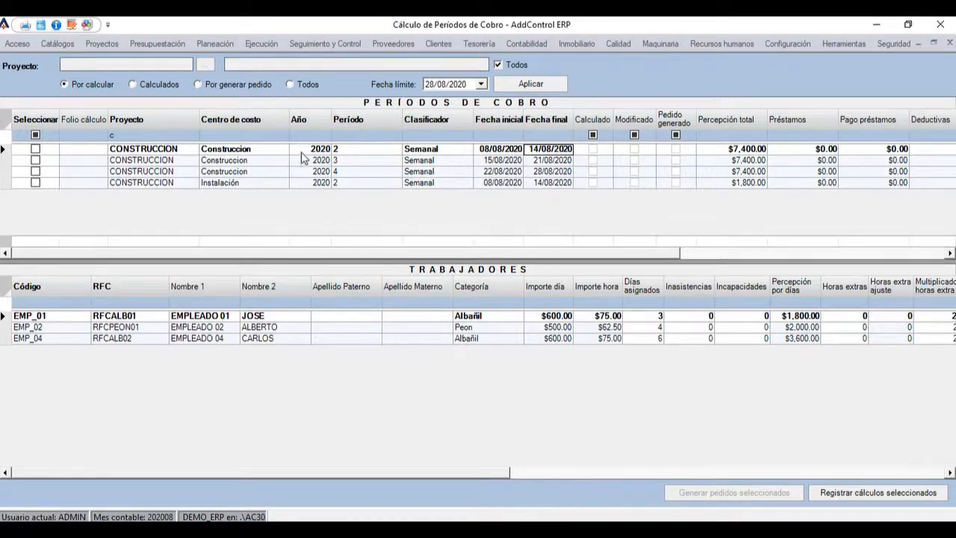
{"action": "left_click", "coordinate": [343, 154]}
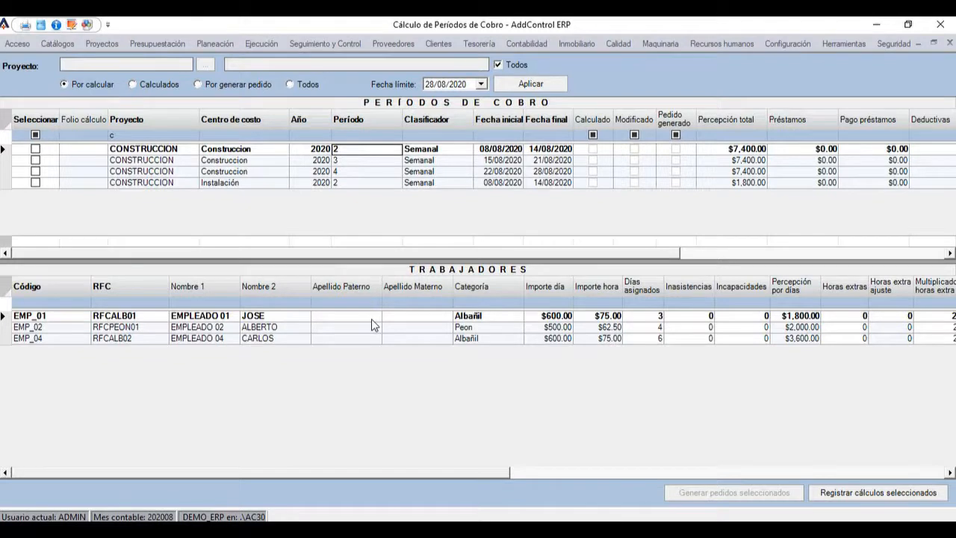
- Go through the first period's workers, checking their names, categories, and daily and hourly amounts
{"action": "left_click", "coordinate": [263, 319]}
{"action": "key", "text": "Down"}
{"action": "key", "text": "Down"}
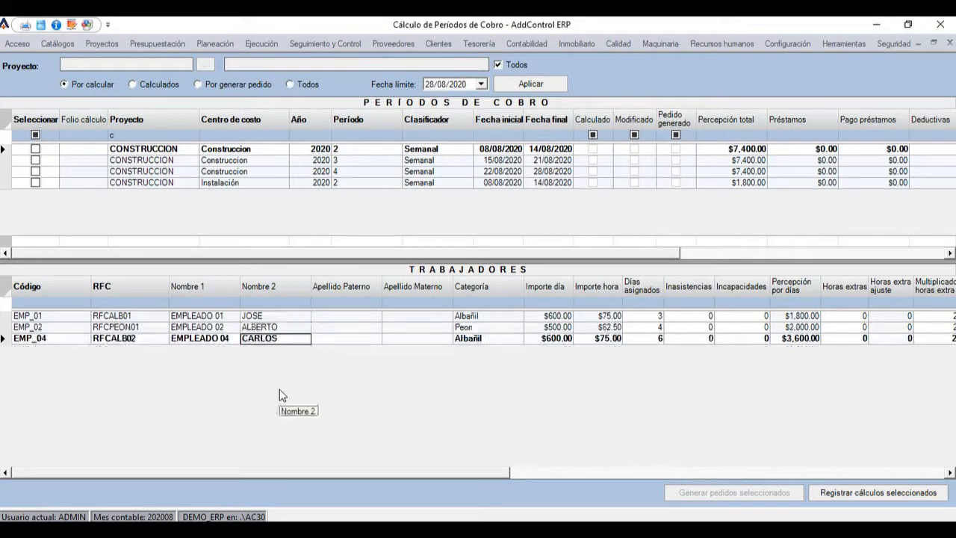
{"action": "left_click", "coordinate": [488, 317]}
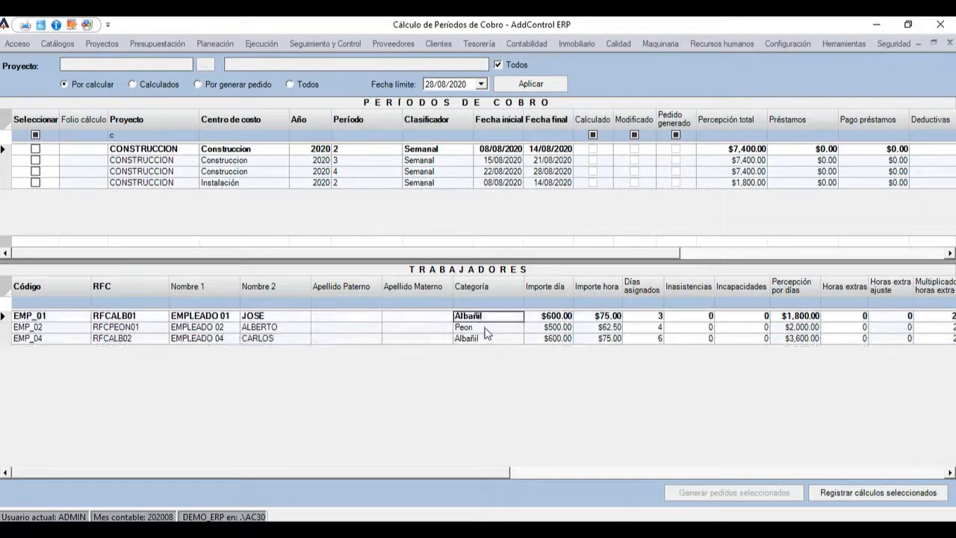
{"action": "left_click_drag", "start_coordinate": [426, 473], "coordinate": [502, 472]}
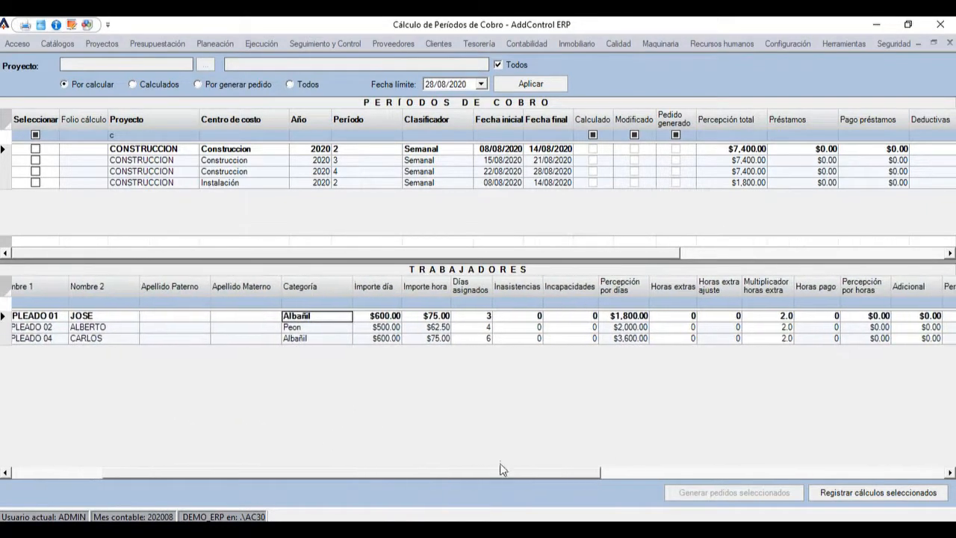
{"action": "key", "text": "Right"}
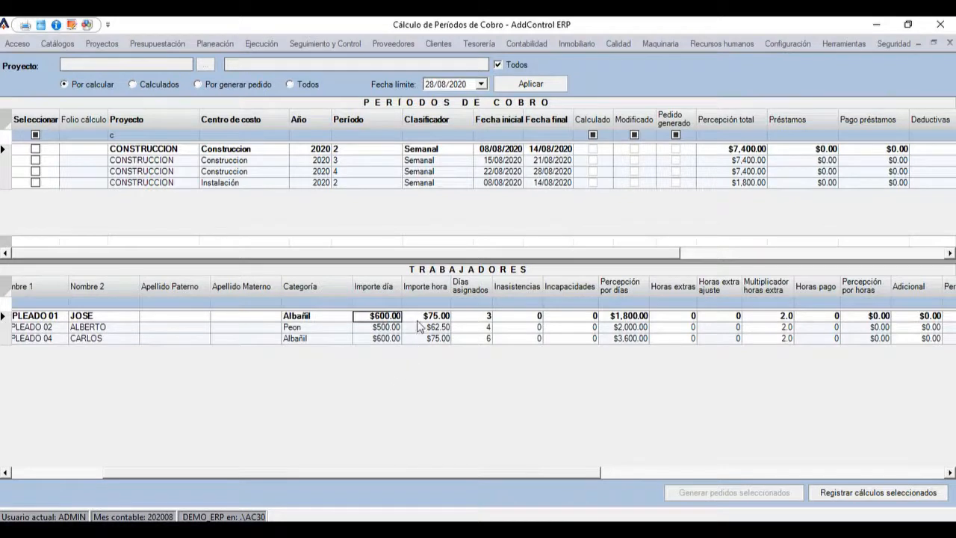
{"action": "key", "text": "Right"}
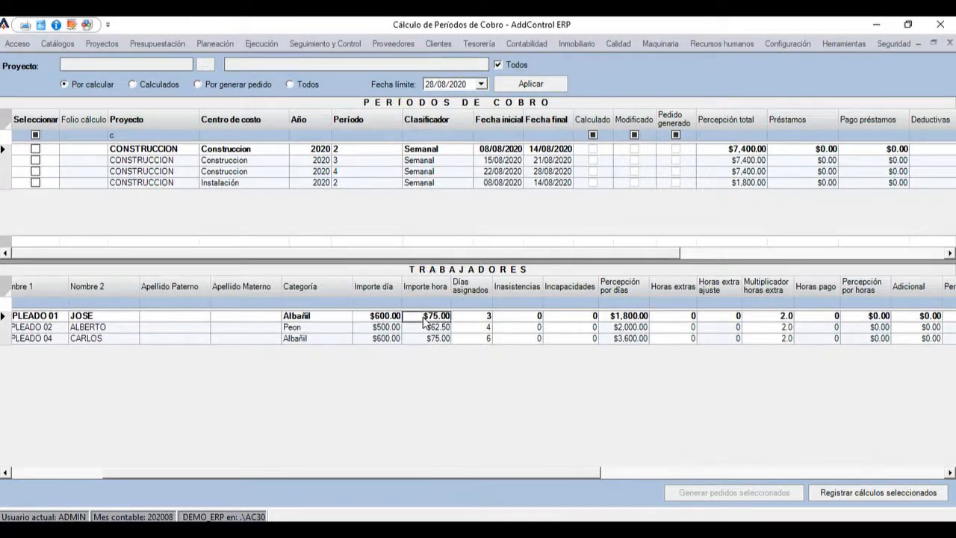
{"action": "key", "text": "Down"}
{"action": "key", "text": "Down"}
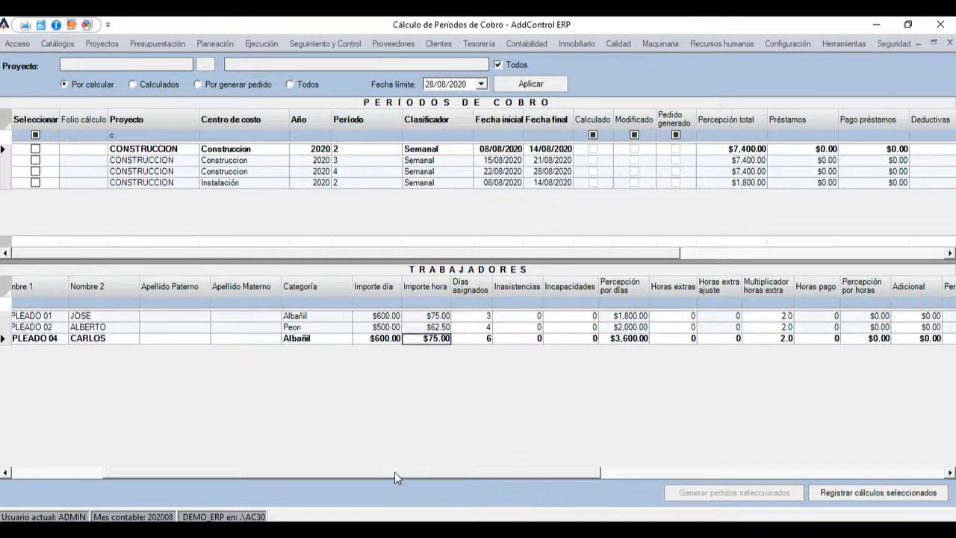
- Check the last worker's category, daily and hourly amounts, assigned days and Percepción por días
{"action": "left_click_drag", "start_coordinate": [394, 472], "coordinate": [486, 478]}
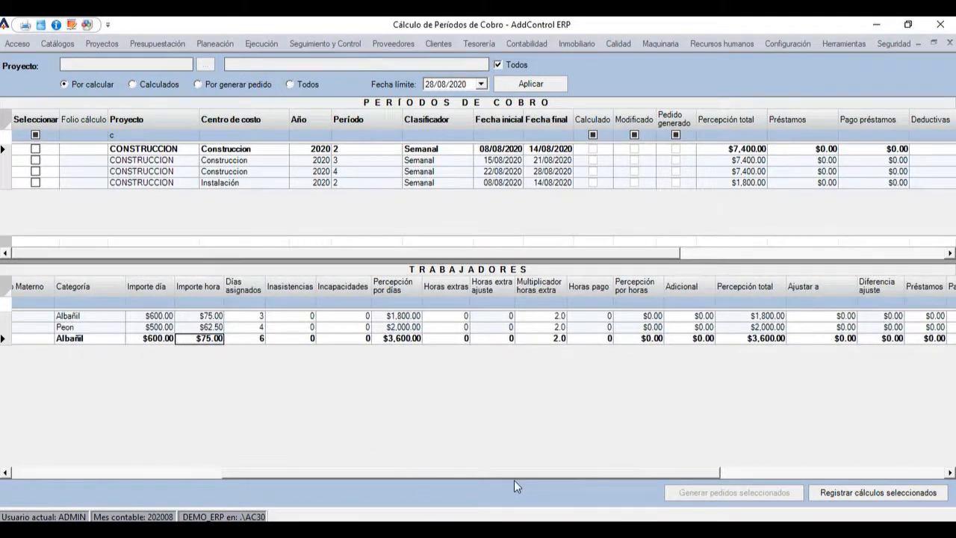
{"action": "left_click_drag", "start_coordinate": [514, 480], "coordinate": [369, 470]}
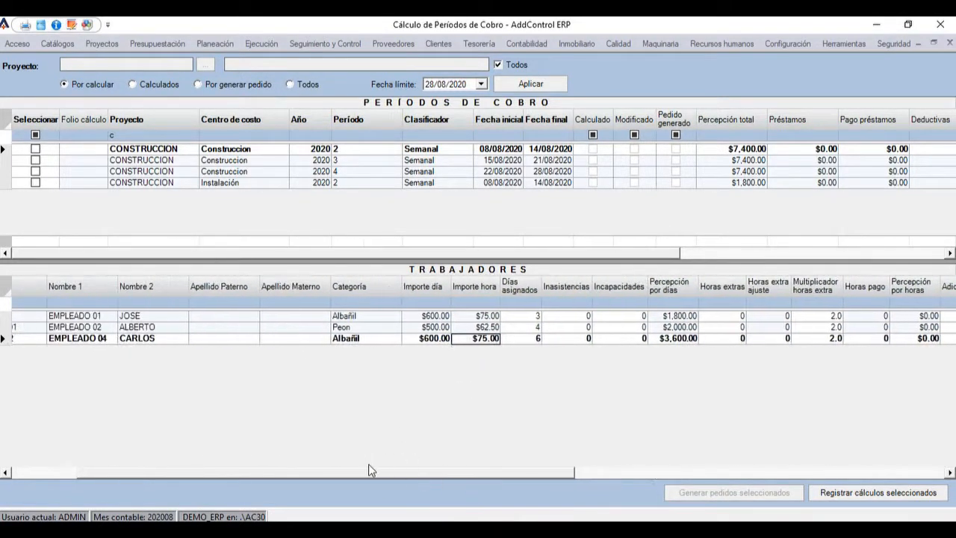
{"action": "left_click", "coordinate": [163, 341]}
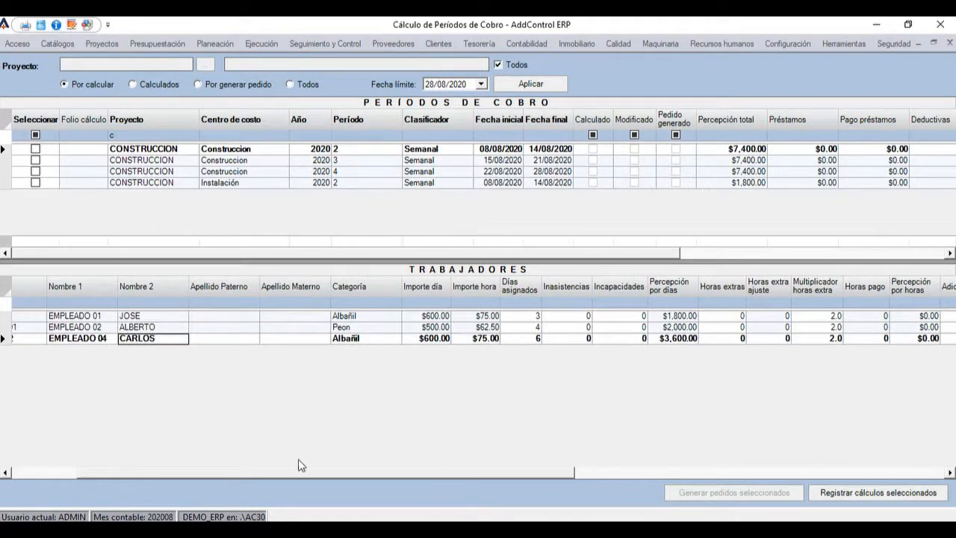
{"action": "left_click_drag", "start_coordinate": [294, 480], "coordinate": [380, 475]}
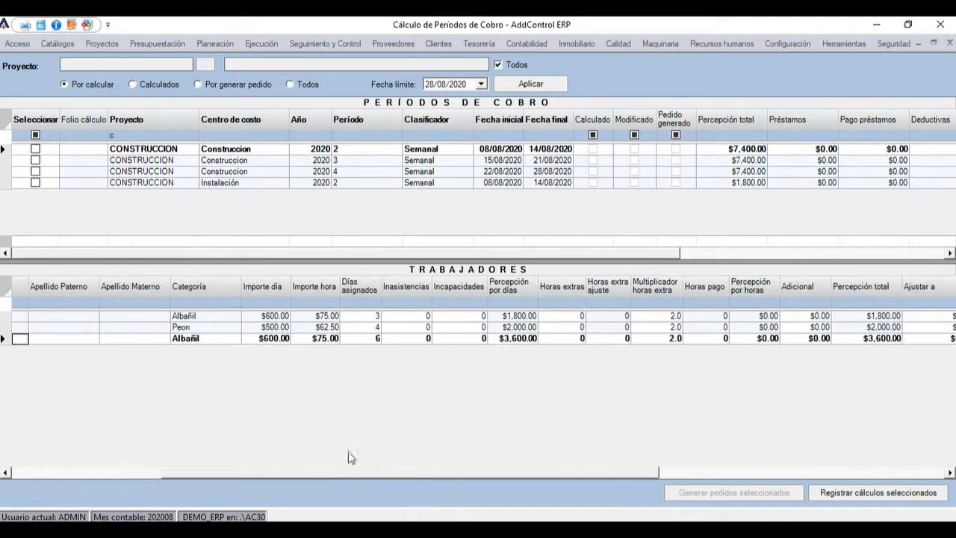
{"action": "left_click", "coordinate": [201, 343]}
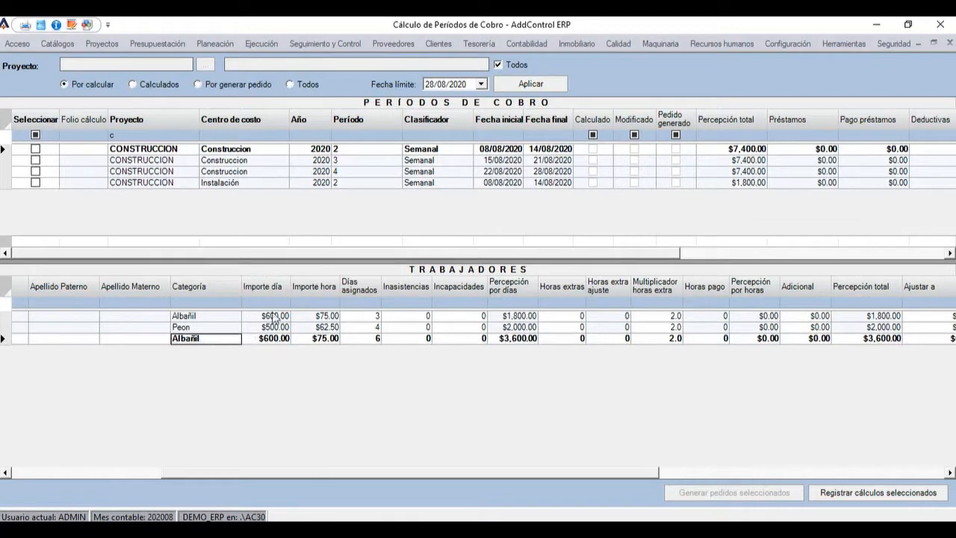
{"action": "left_click", "coordinate": [264, 341]}
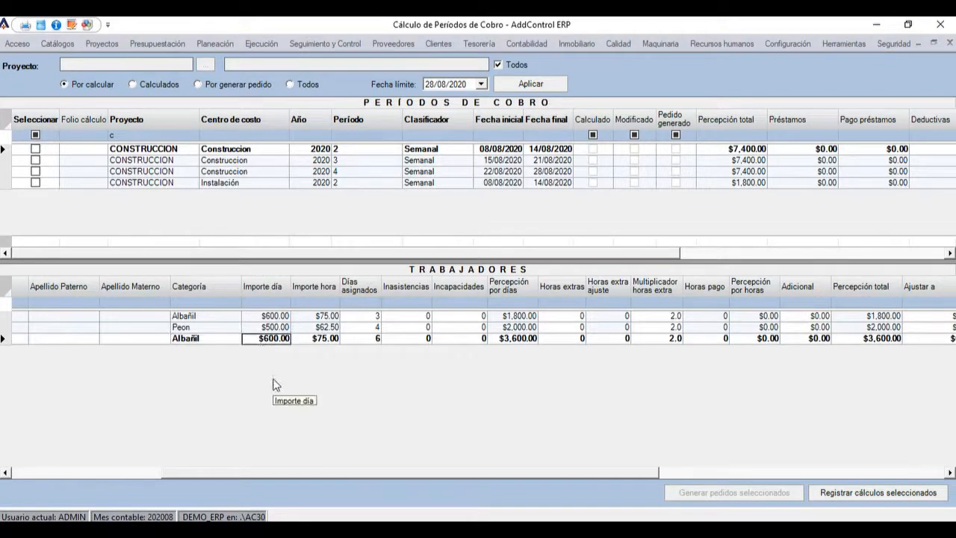
{"action": "left_click", "coordinate": [315, 340]}
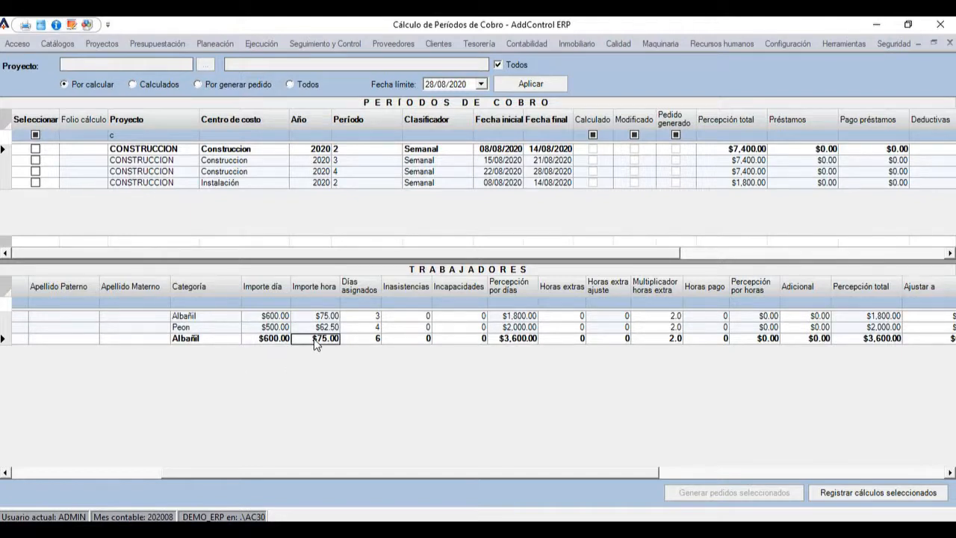
{"action": "left_click", "coordinate": [372, 343]}
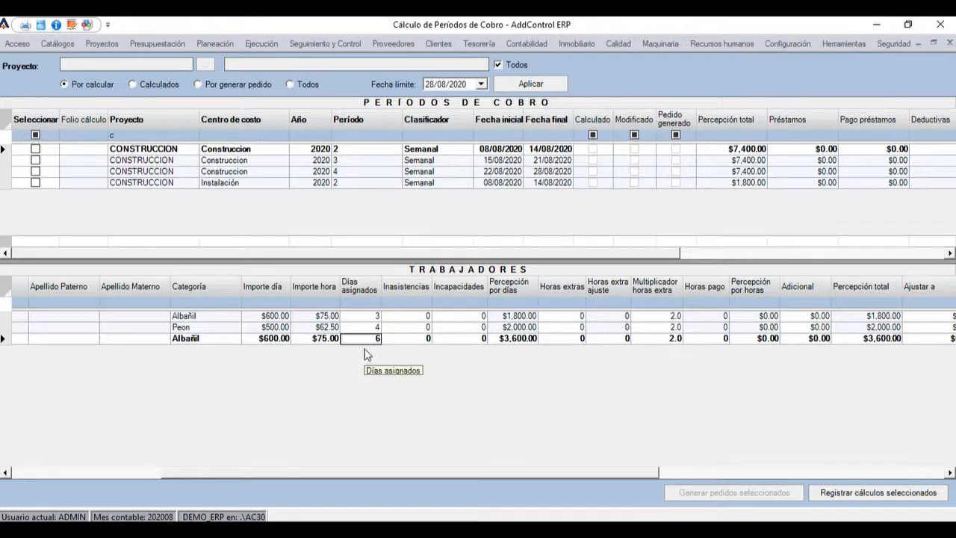
{"action": "left_click", "coordinate": [522, 345]}
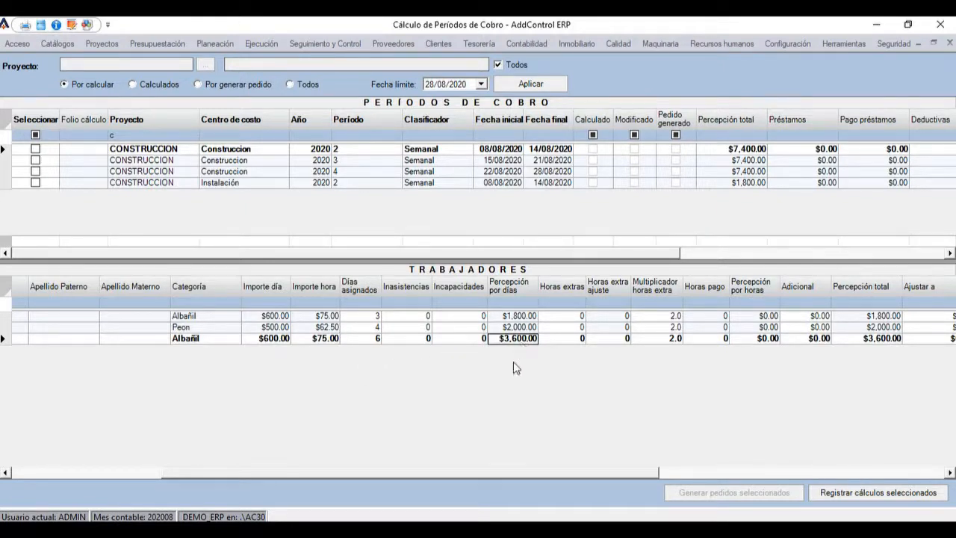
- Check the last worker's Percepción total and look over the loan, deduction, tax and IMSS columns
{"action": "left_click_drag", "start_coordinate": [490, 476], "coordinate": [598, 473]}
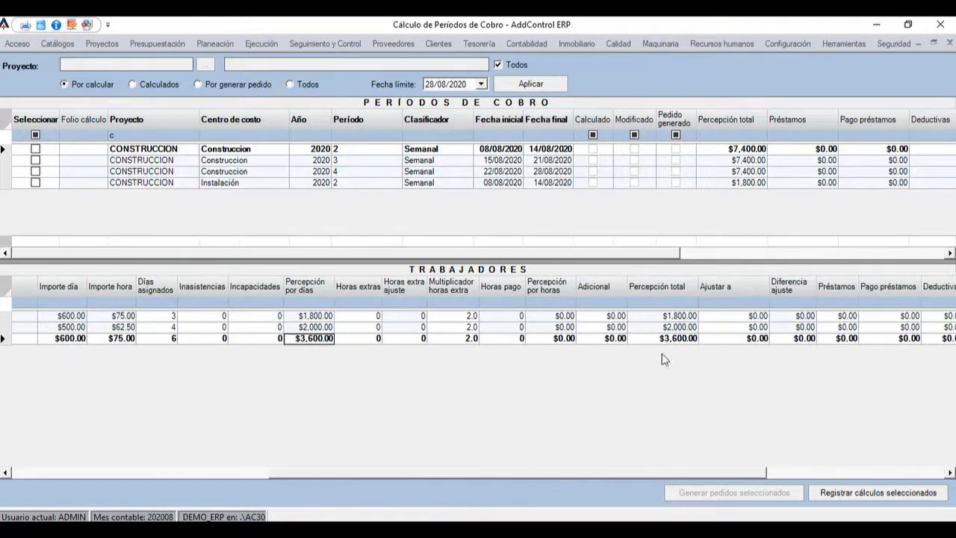
{"action": "left_click", "coordinate": [670, 341]}
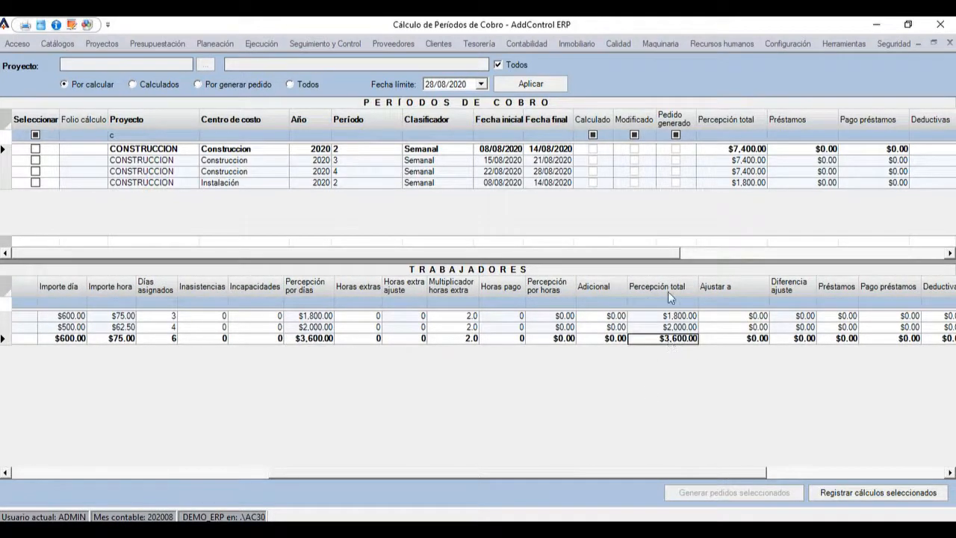
{"action": "left_click_drag", "start_coordinate": [614, 470], "coordinate": [822, 467]}
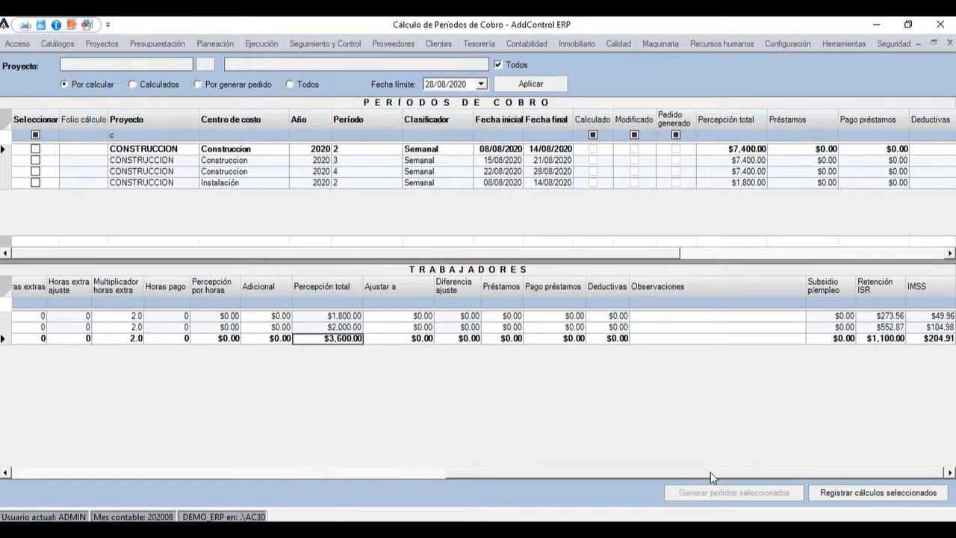
{"action": "left_click_drag", "start_coordinate": [714, 473], "coordinate": [419, 466]}
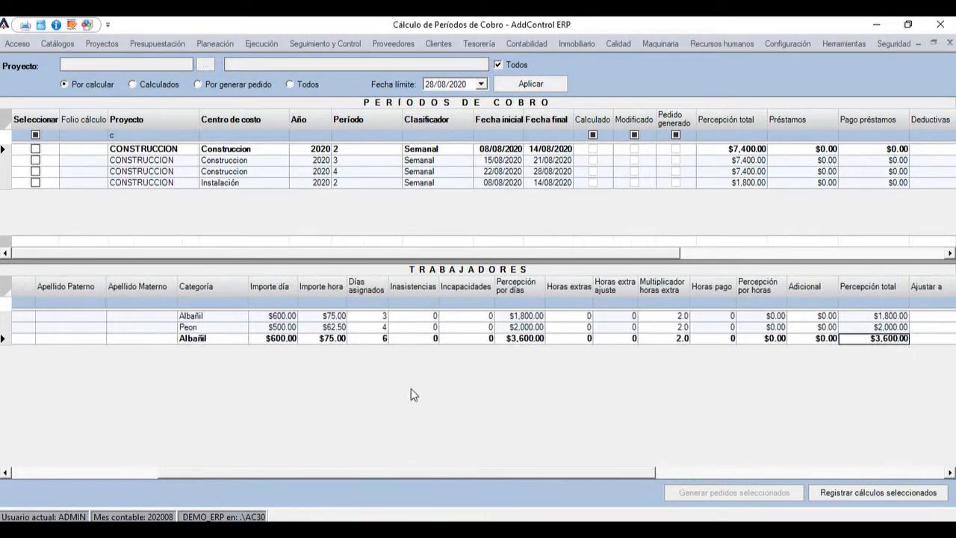
- Review the last worker's attendance fields, set Inasistencias to 1 and check the recalculated Percepción por días
{"action": "left_click", "coordinate": [427, 340]}
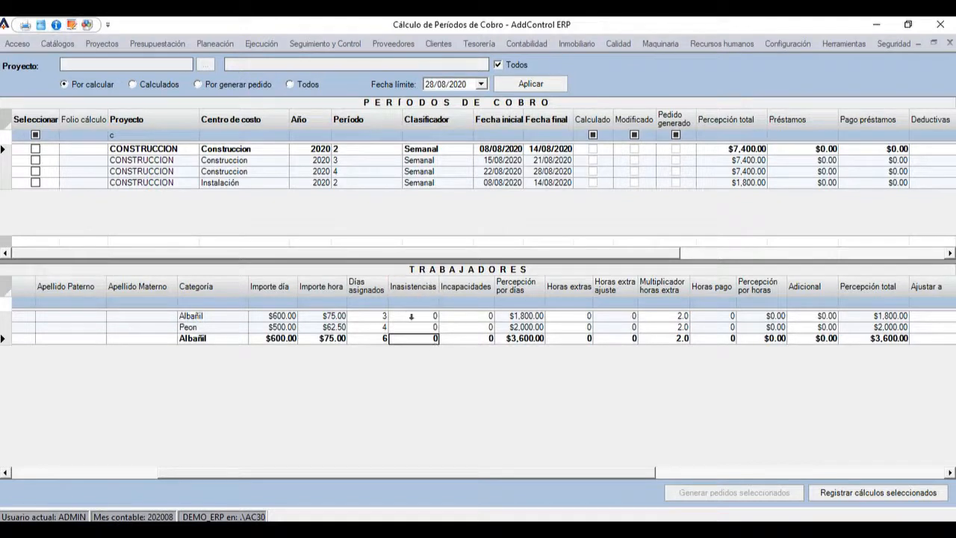
{"action": "left_click", "coordinate": [475, 340]}
{"action": "left_click", "coordinate": [570, 341]}
{"action": "left_click", "coordinate": [371, 338]}
{"action": "left_click", "coordinate": [420, 337]}
{"action": "type", "text": "1"}
{"action": "key", "text": "Tab"}
{"action": "left_click", "coordinate": [518, 338]}
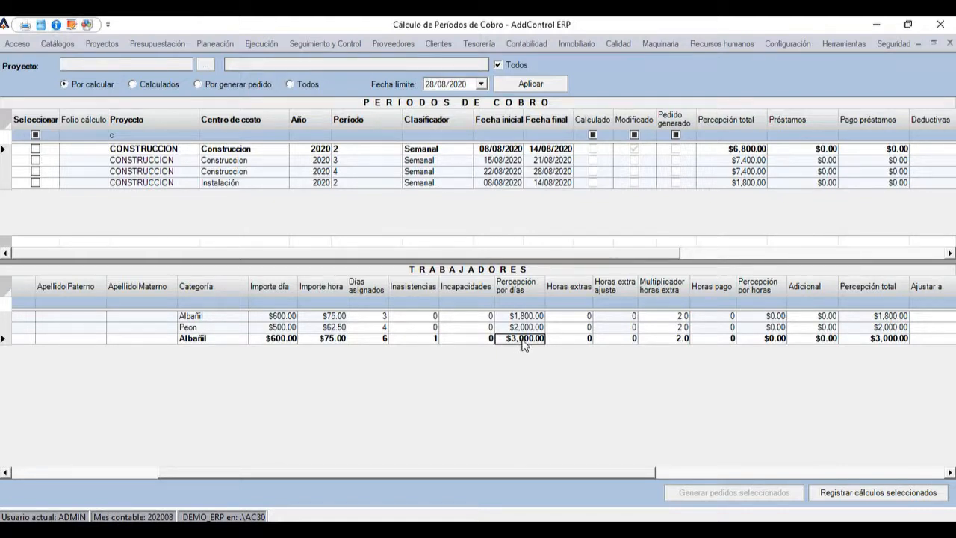
- Set the last worker's Horas extras to 2
{"action": "key", "text": "Tab"}
{"action": "left_click_drag", "start_coordinate": [527, 470], "coordinate": [579, 474]}
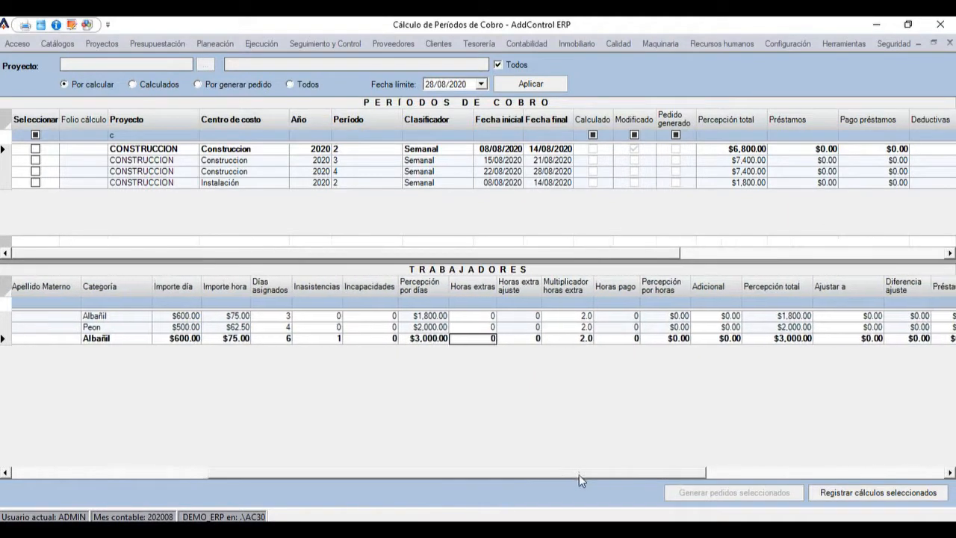
{"action": "left_click", "coordinate": [482, 340]}
{"action": "type", "text": "2"}
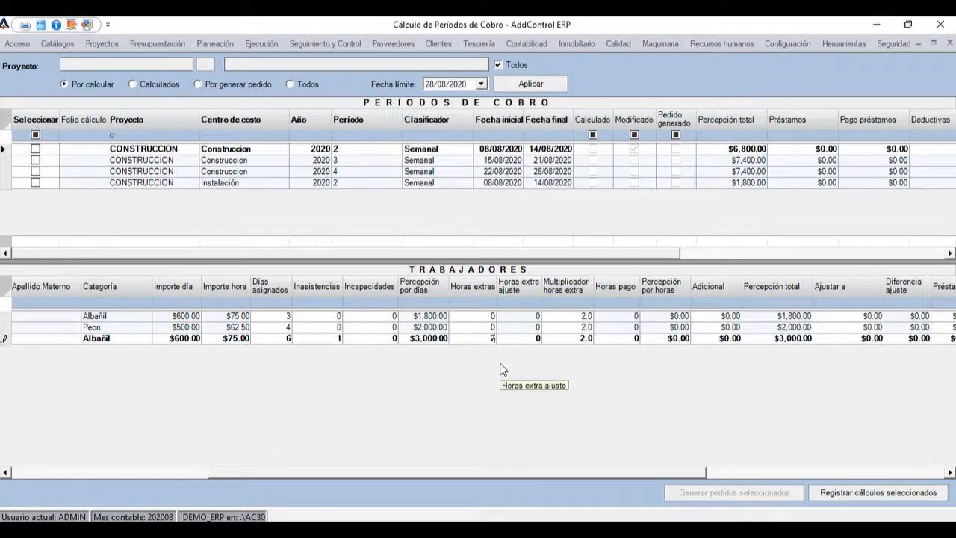
{"action": "key", "text": "Return"}
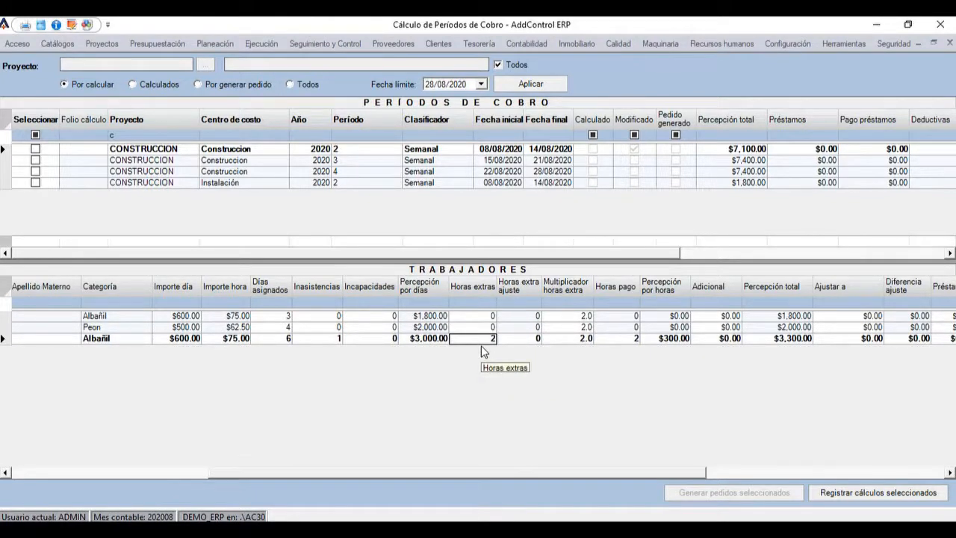
- Check the last worker's overtime multiplier, extra hours and hourly amount against the Percepción por horas
{"action": "left_click", "coordinate": [570, 343]}
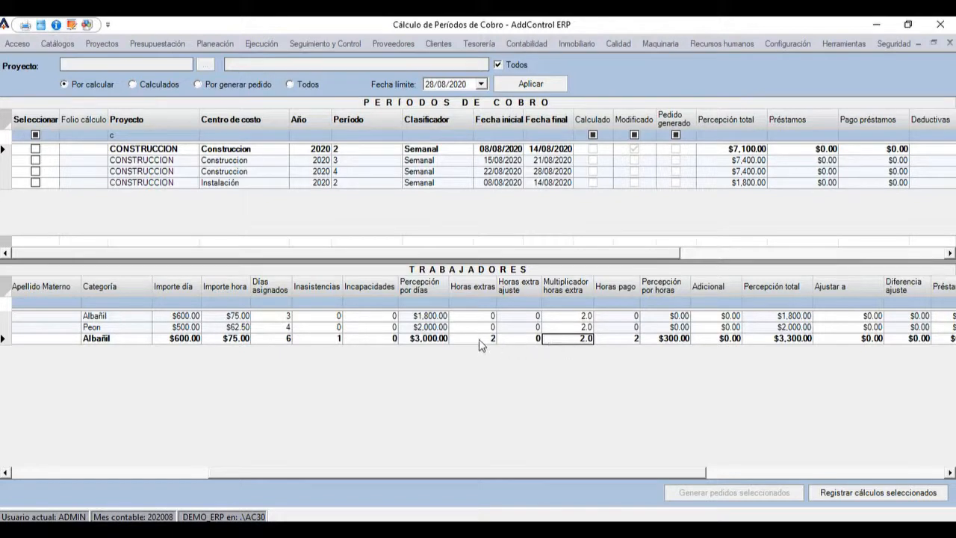
{"action": "left_click", "coordinate": [480, 342]}
{"action": "left_click", "coordinate": [574, 344]}
{"action": "left_click", "coordinate": [237, 341]}
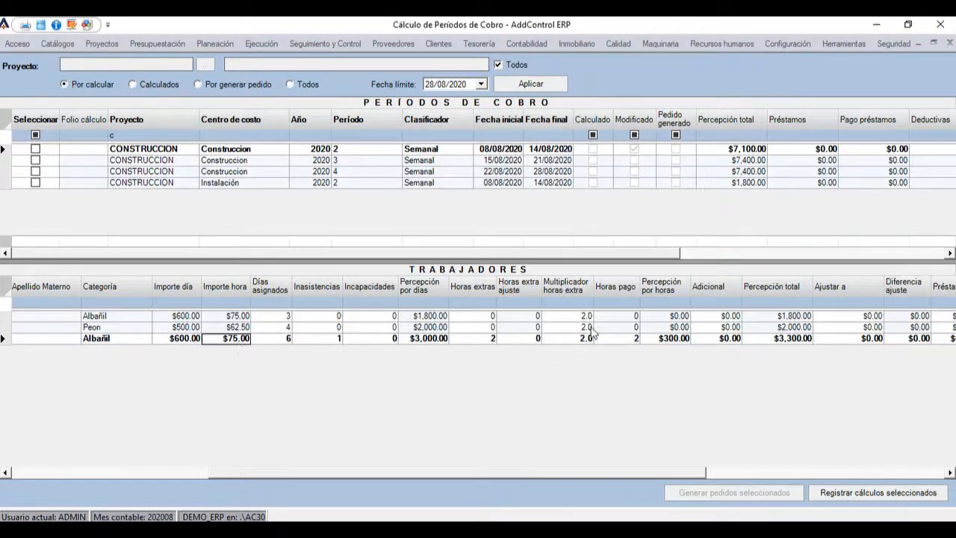
{"action": "left_click", "coordinate": [668, 340]}
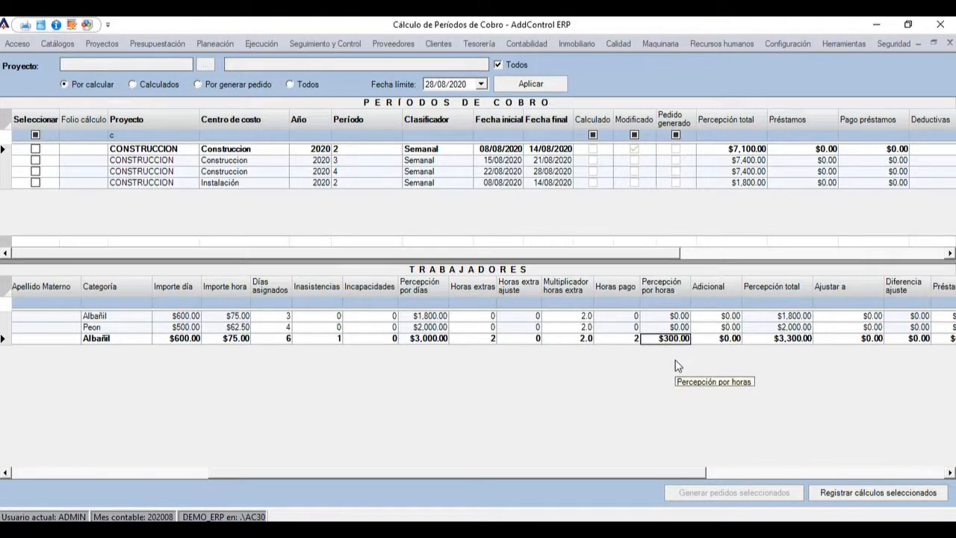
- Check the last worker's Percepción por días and Percepción total, and set Ajustar a to 3500
{"action": "left_click", "coordinate": [436, 341]}
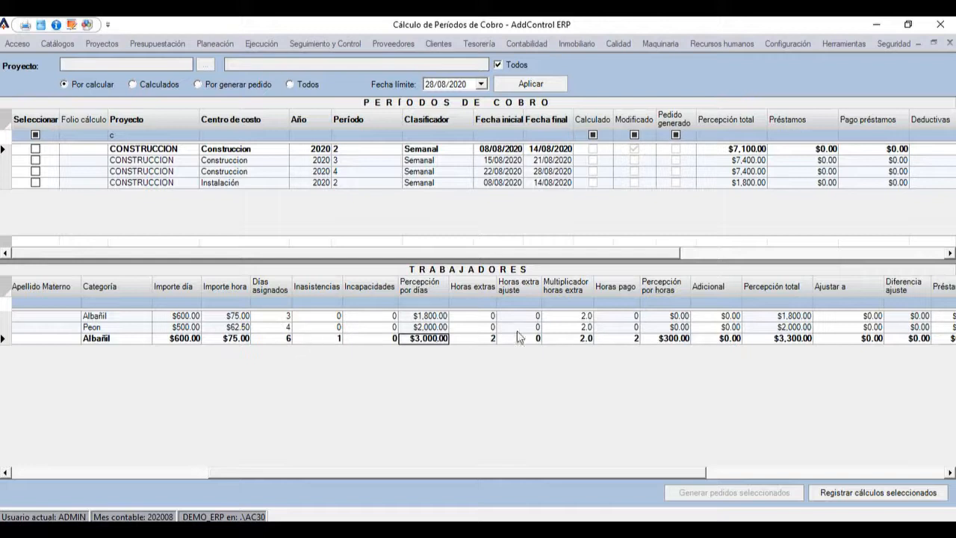
{"action": "left_click", "coordinate": [779, 341]}
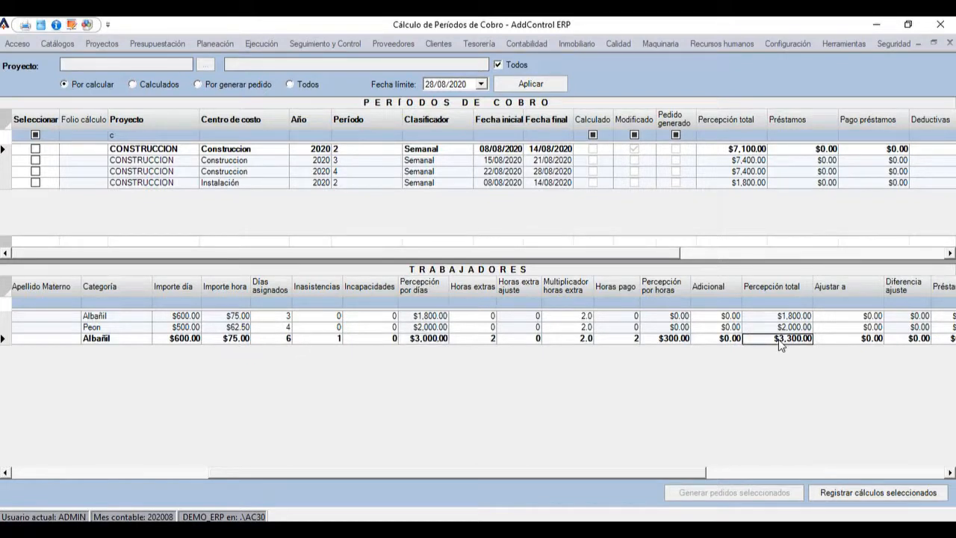
{"action": "left_click_drag", "start_coordinate": [630, 476], "coordinate": [747, 475]}
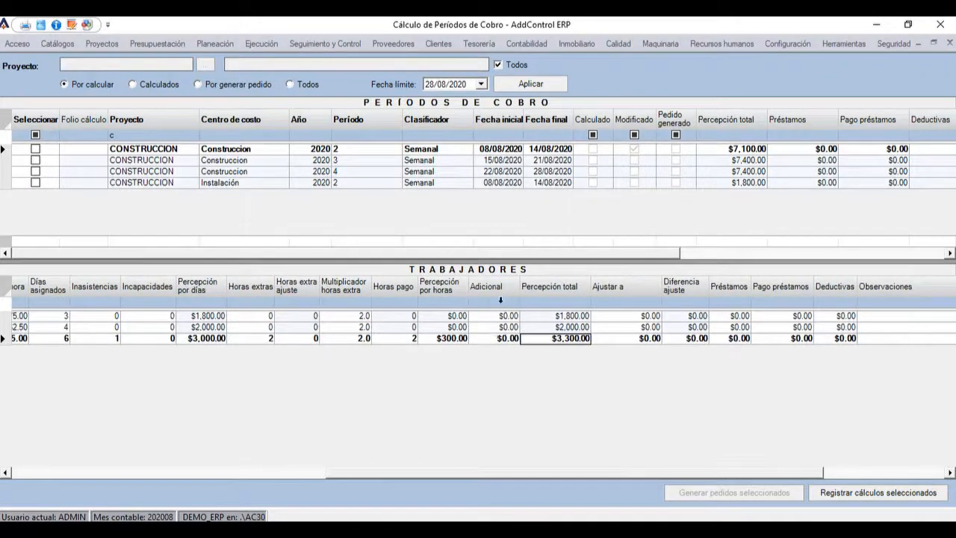
{"action": "left_click", "coordinate": [626, 342]}
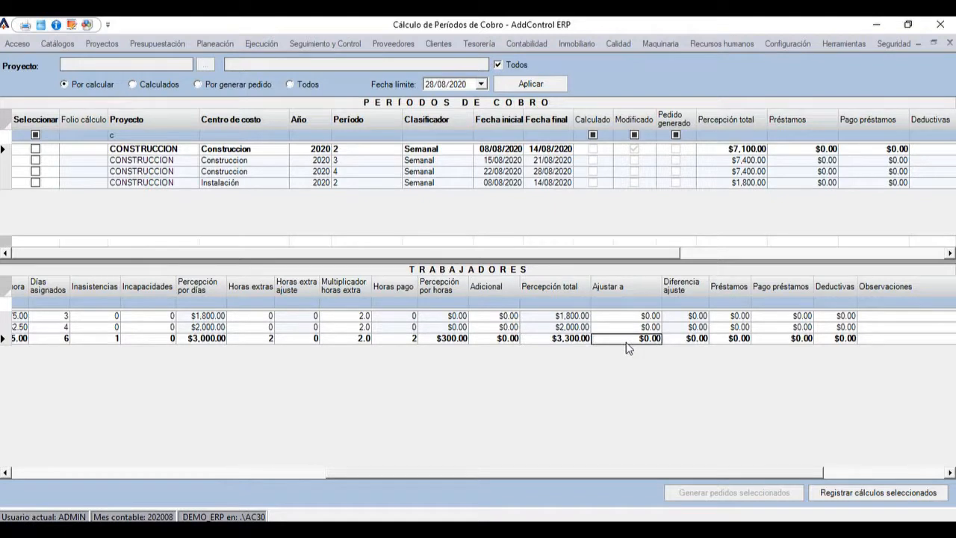
{"action": "type", "text": "3500"}
{"action": "key", "text": "Return"}
- Examine the last worker's overtime hours, paid hours, day and hour earnings, and Percepción total against Ajustar a and Diferencia ajuste
{"action": "left_click", "coordinate": [272, 342]}
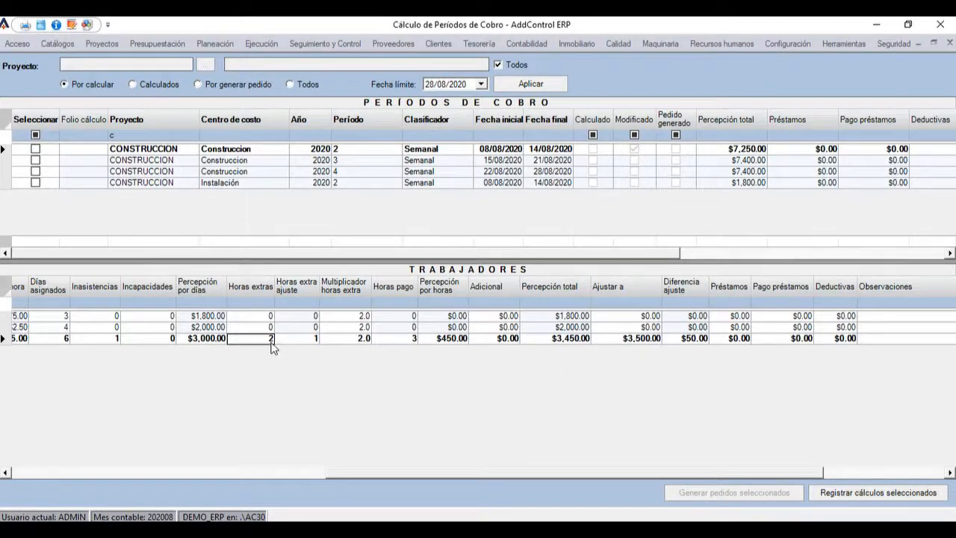
{"action": "left_click", "coordinate": [391, 341]}
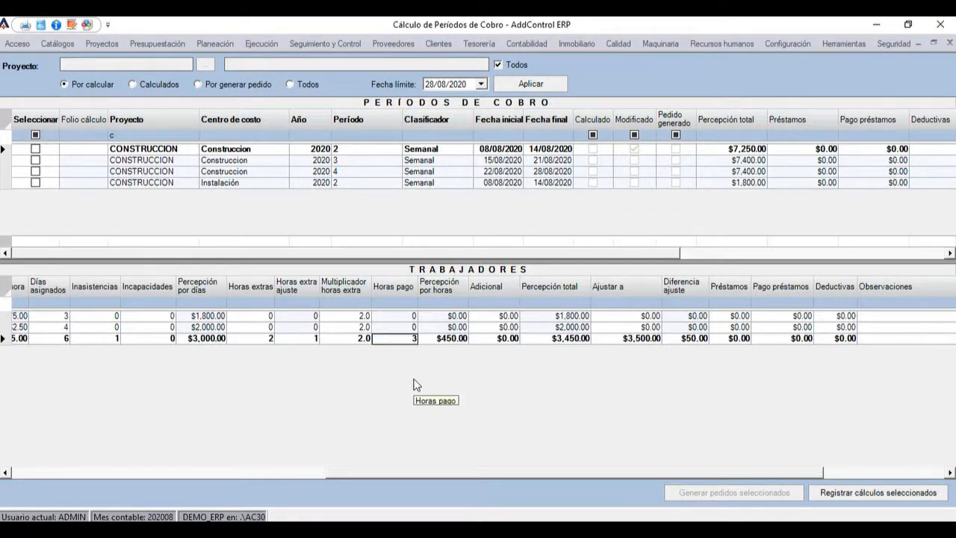
{"action": "left_click", "coordinate": [451, 344]}
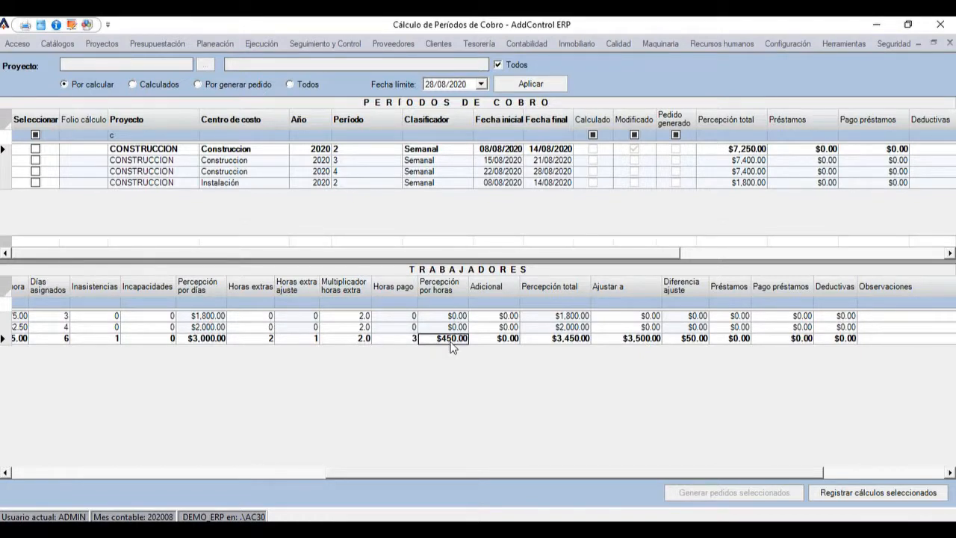
{"action": "left_click", "coordinate": [207, 342]}
{"action": "left_click", "coordinate": [559, 342]}
{"action": "left_click", "coordinate": [619, 345]}
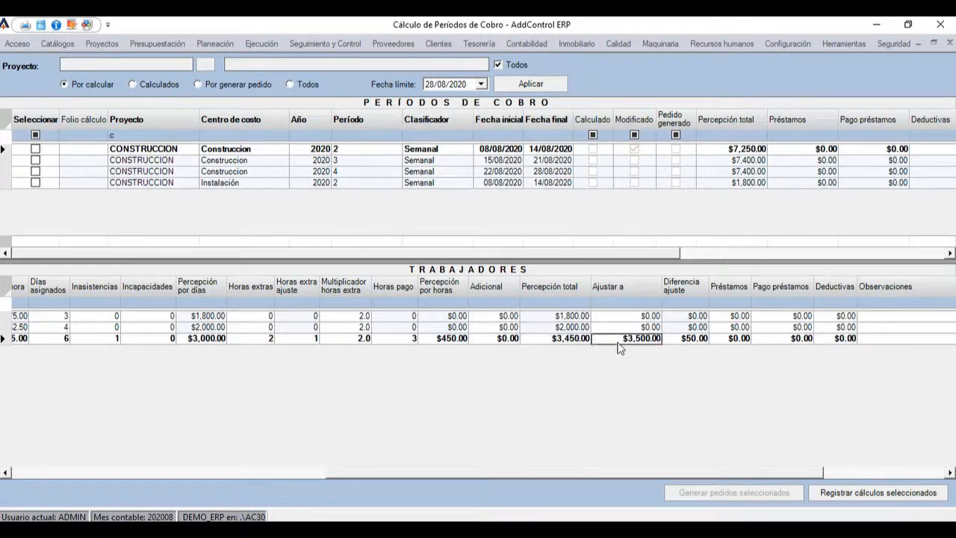
{"action": "left_click", "coordinate": [689, 341]}
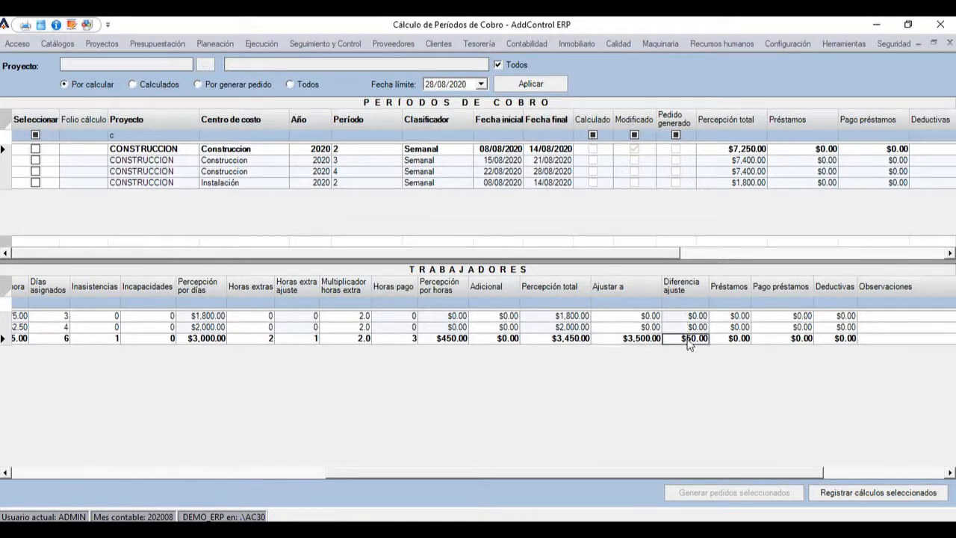
{"action": "left_click", "coordinate": [621, 344]}
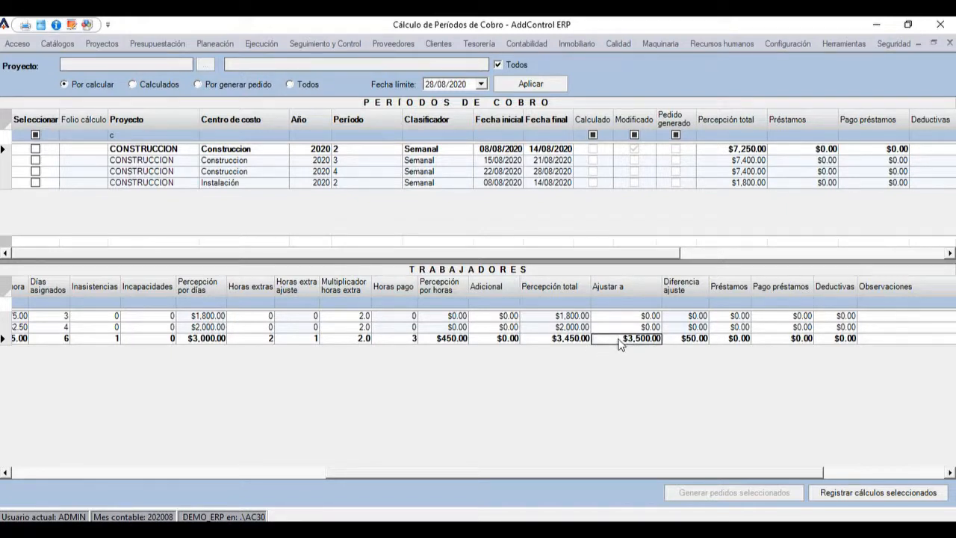
{"action": "left_click", "coordinate": [562, 345]}
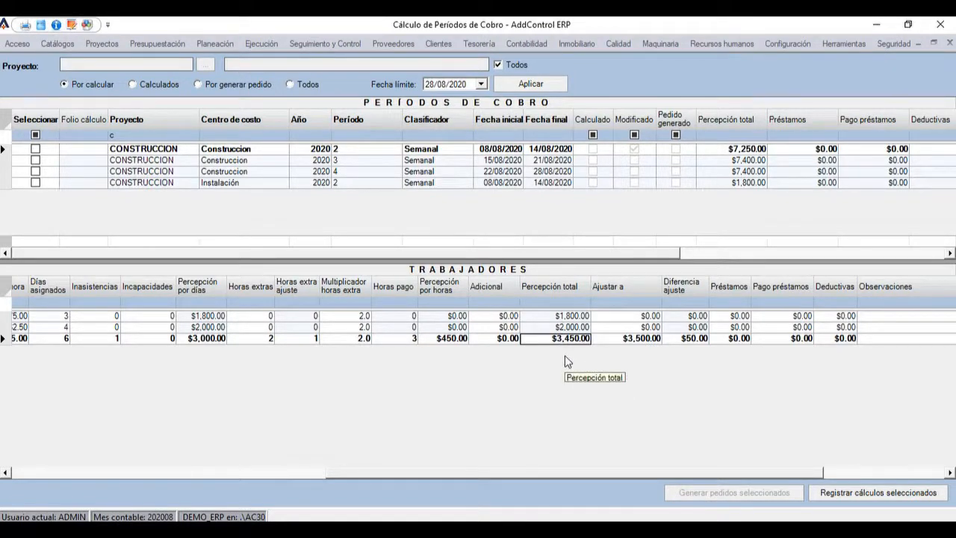
- Set the last worker's Adicional amount to 50 and commit the row to recalculate it
{"action": "left_click", "coordinate": [506, 345]}
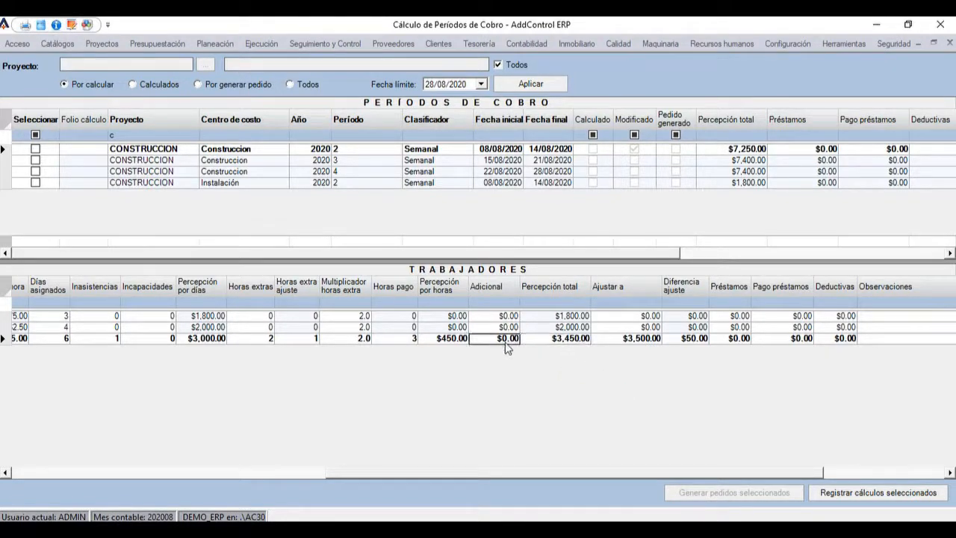
{"action": "type", "text": "50"}
{"action": "key", "text": "Tab"}
{"action": "key", "text": "Up"}
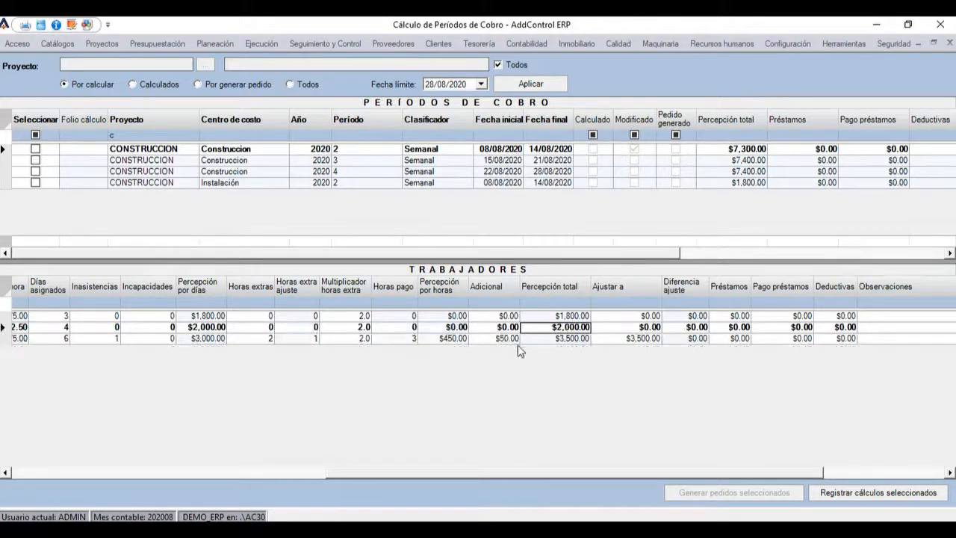
{"action": "key", "text": "Down"}
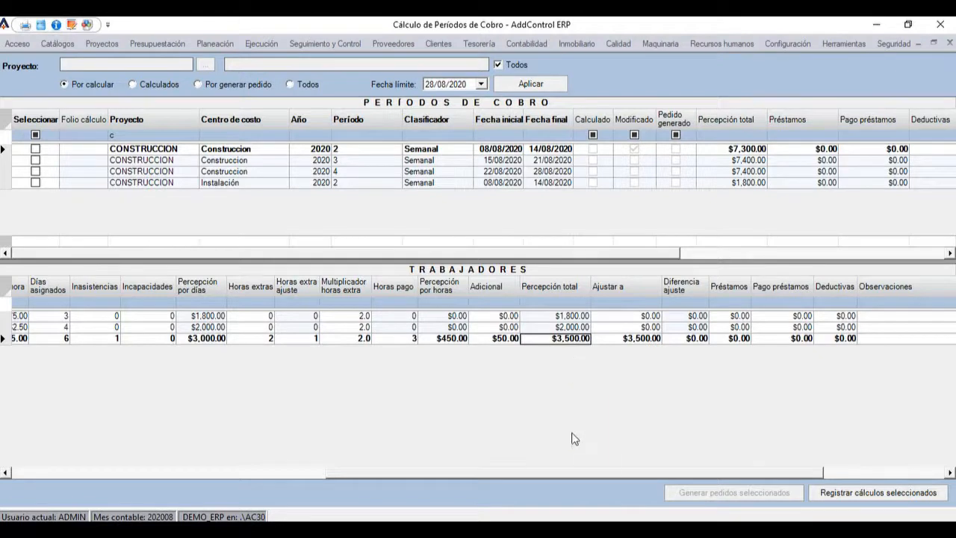
- Give the last worker a Préstamos amount of 1000 and a Pago préstamos of 200, and commit the row
{"action": "left_click_drag", "start_coordinate": [542, 472], "coordinate": [668, 472]}
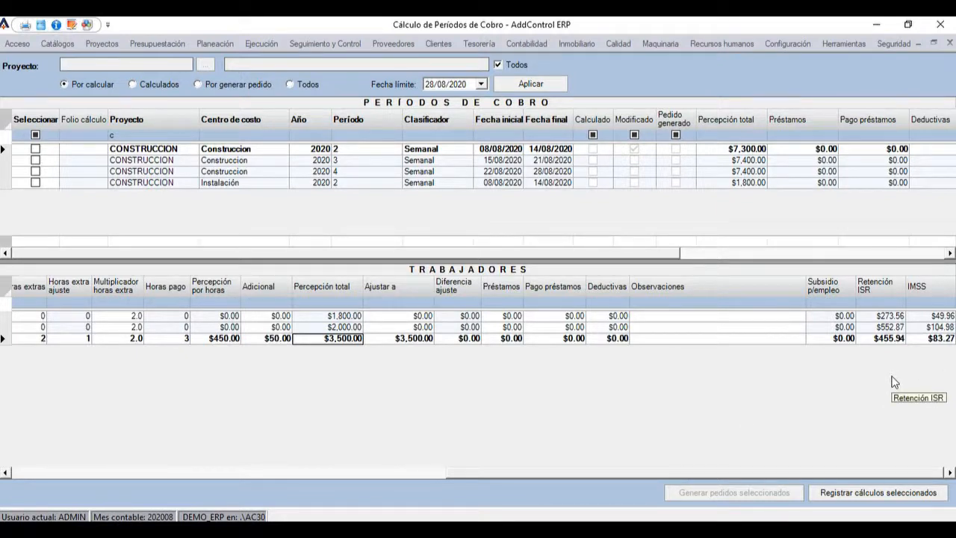
{"action": "left_click", "coordinate": [509, 340]}
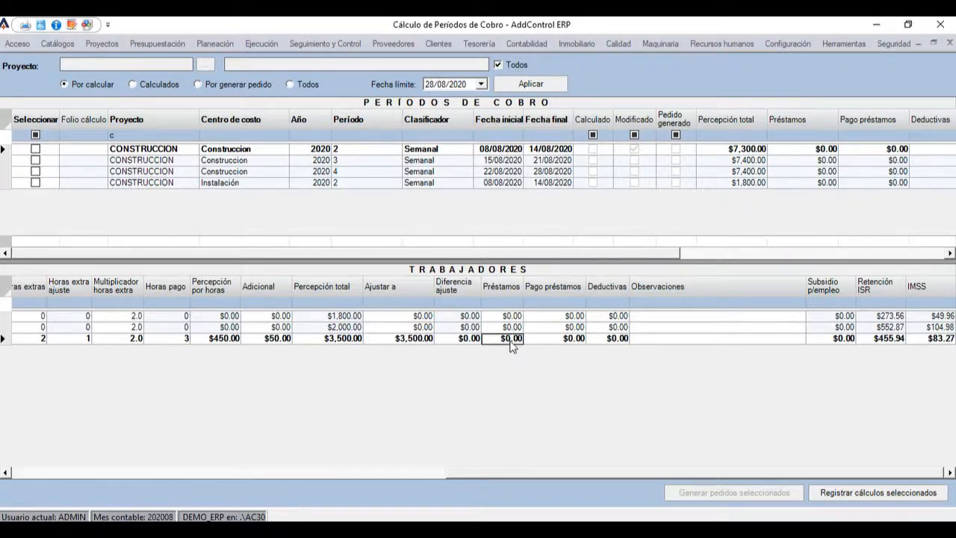
{"action": "type", "text": "1000"}
{"action": "key", "text": "Return"}
{"action": "left_click", "coordinate": [556, 340]}
{"action": "type", "text": "200"}
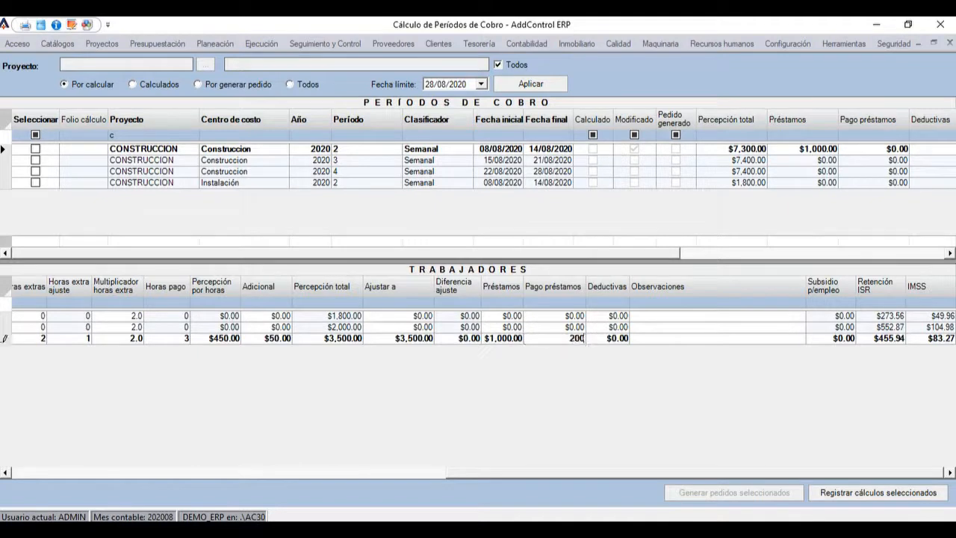
{"action": "key", "text": "Tab"}
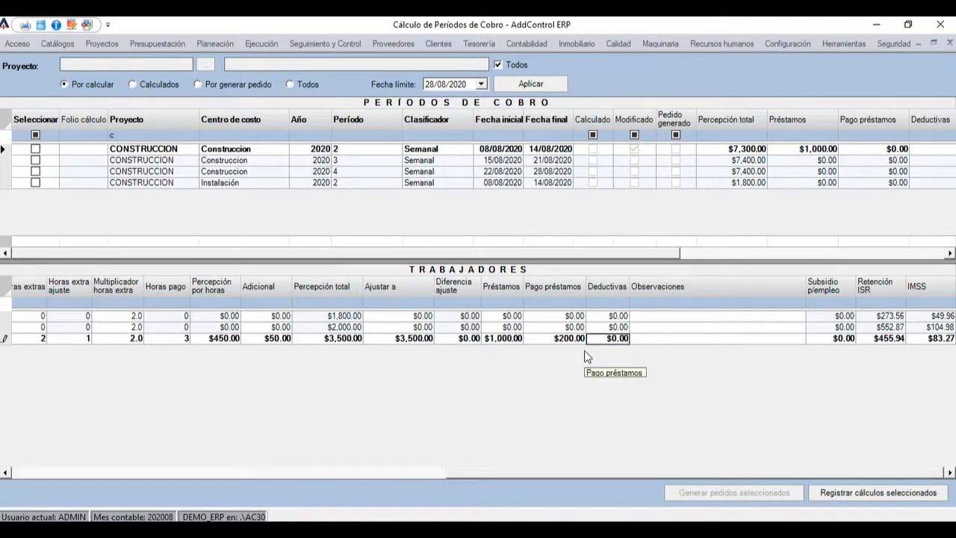
{"action": "key", "text": "Up"}
{"action": "key", "text": "Down"}
- Enter "prestamo" as the last worker's Observaciones
{"action": "left_click", "coordinate": [644, 342]}
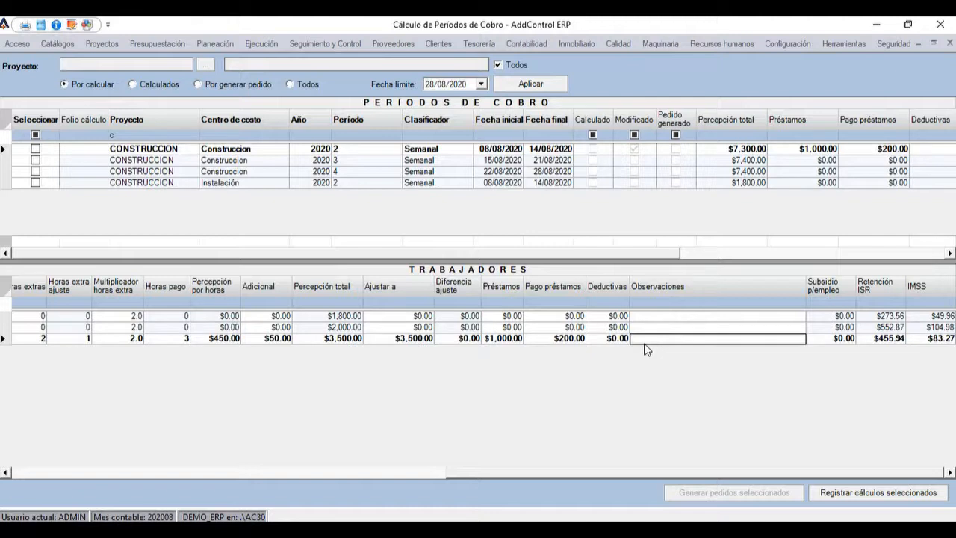
{"action": "type", "text": "pre"}
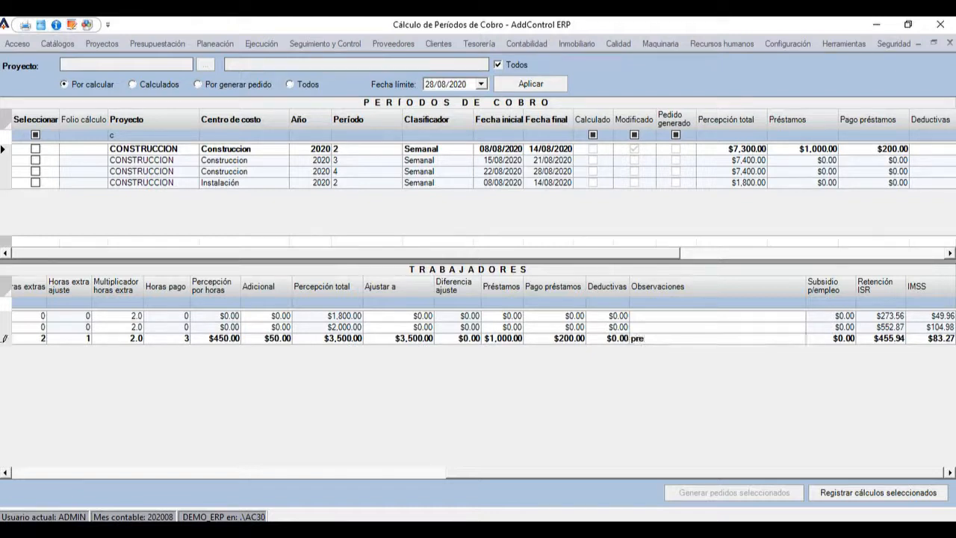
{"action": "type", "text": "stamo"}
{"action": "key", "text": "Return"}
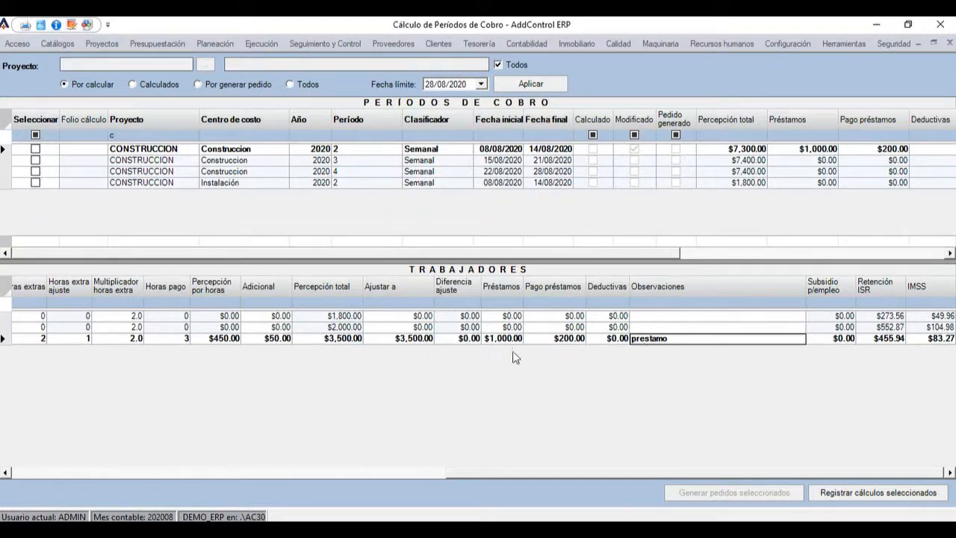
- Review the Préstamos, Pago préstamos and Observaciones columns of the CONSTRUCCION project's period 2 for the Construccion cost centre
{"action": "left_click_drag", "start_coordinate": [632, 252], "coordinate": [848, 252]}
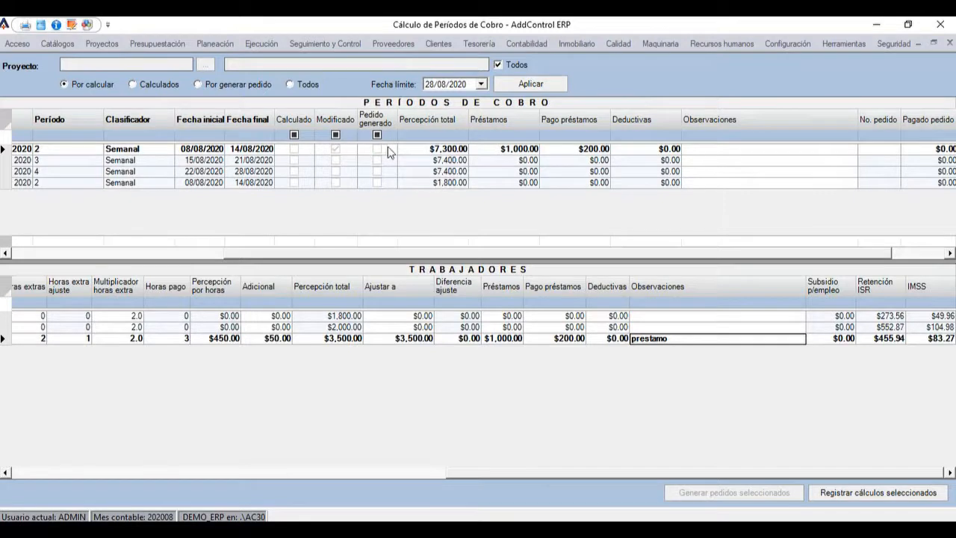
{"action": "left_click", "coordinate": [504, 153]}
{"action": "left_click", "coordinate": [581, 151]}
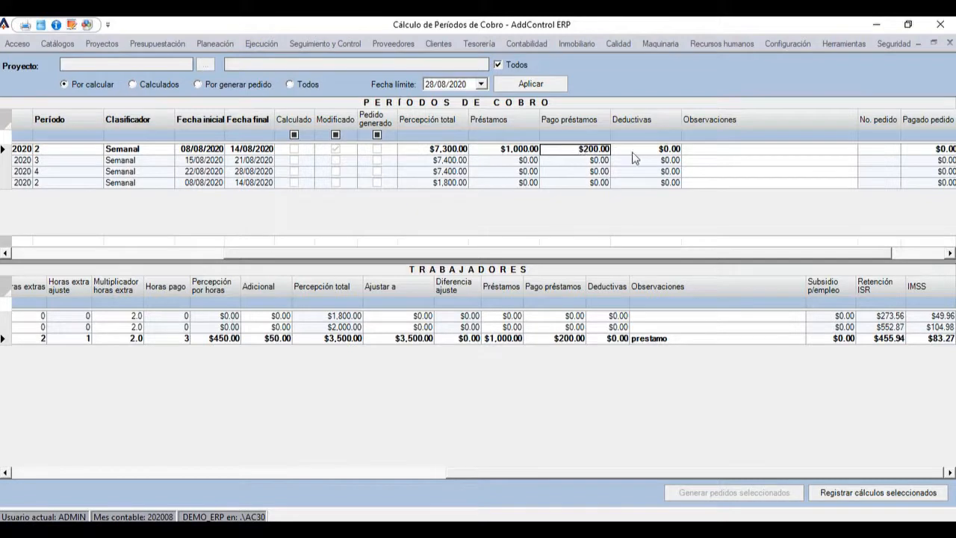
{"action": "left_click", "coordinate": [709, 157]}
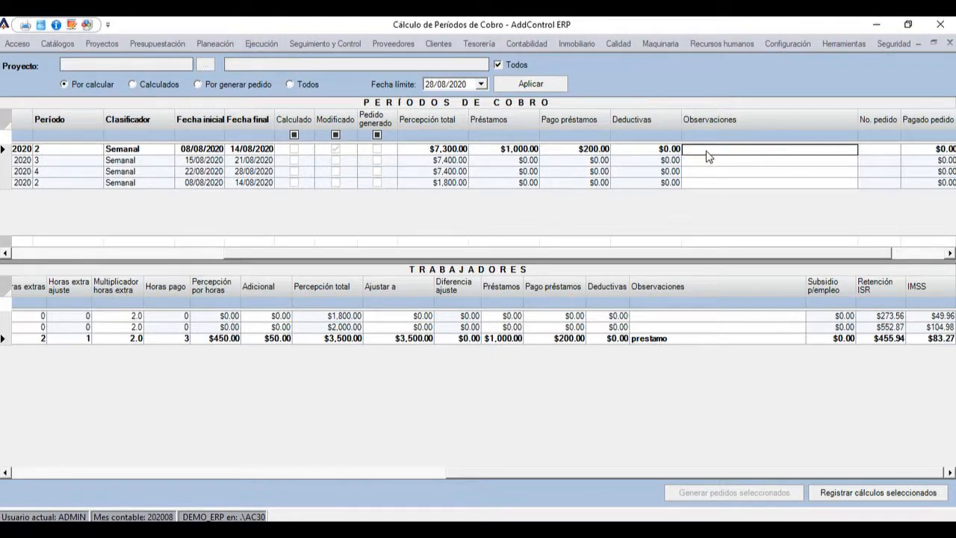
{"action": "key", "text": "shift+Tab"}
{"action": "key", "text": "shift+Tab"}
{"action": "key", "text": "shift+Tab"}
{"action": "key", "text": "shift+Tab"}
{"action": "key", "text": "shift+Tab"}
{"action": "key", "text": "shift+Tab"}
{"action": "key", "text": "shift+Tab"}
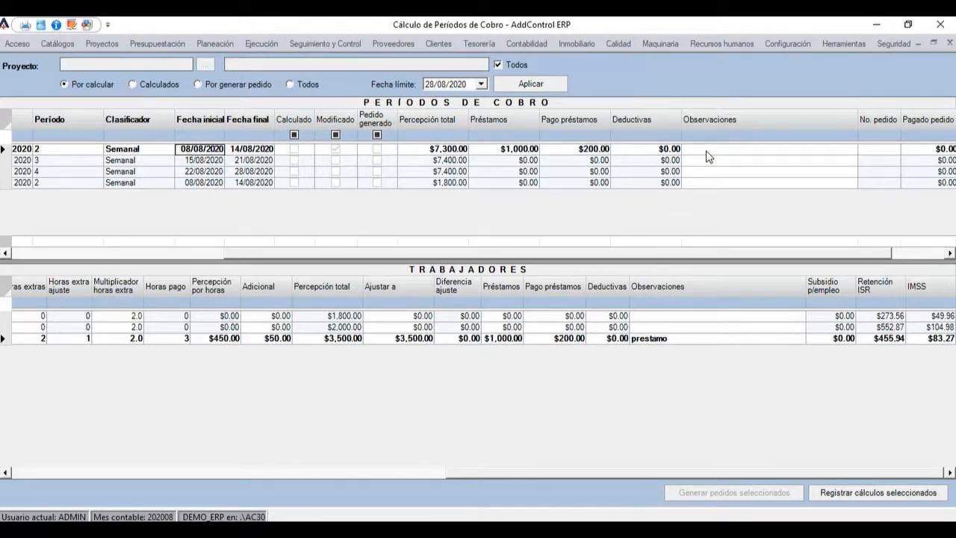
{"action": "key", "text": "shift+Tab"}
{"action": "key", "text": "shift+Tab"}
{"action": "key", "text": "shift+Tab"}
{"action": "key", "text": "shift+Tab"}
{"action": "key", "text": "shift+Tab"}
{"action": "key", "text": "shift+Tab"}
{"action": "key", "text": "shift+Tab"}
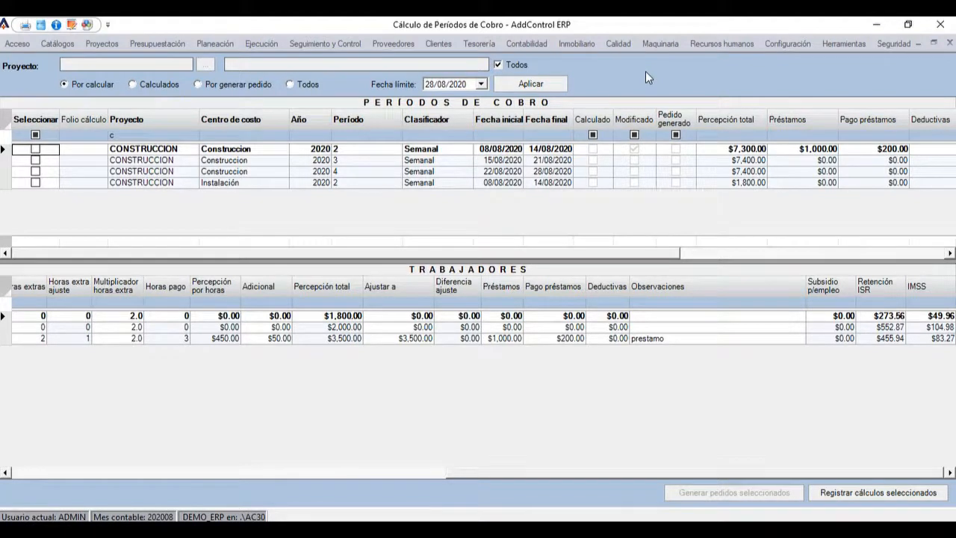
- Select the Construccion cost centre's period 2 and register its calculation, confirming the save
{"action": "left_click", "coordinate": [370, 153]}
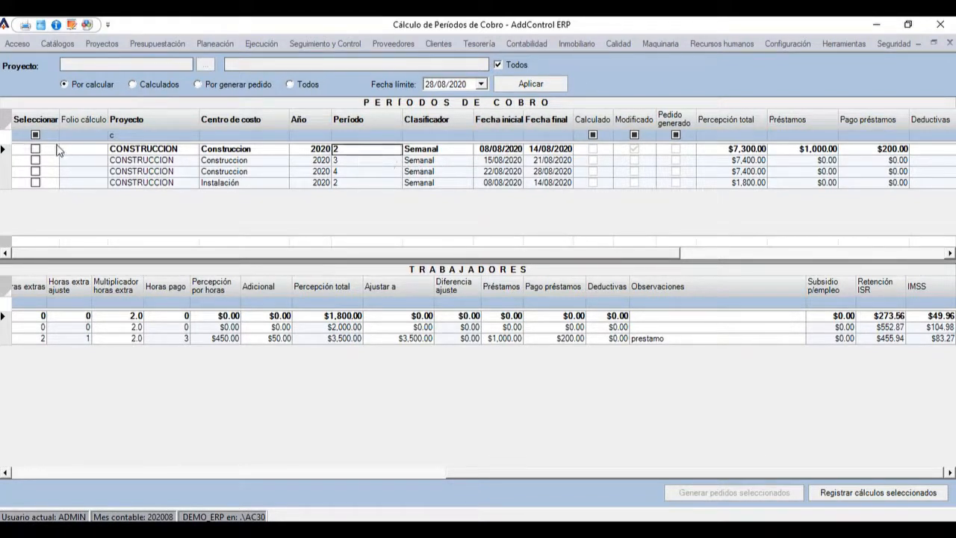
{"action": "left_click", "coordinate": [35, 148]}
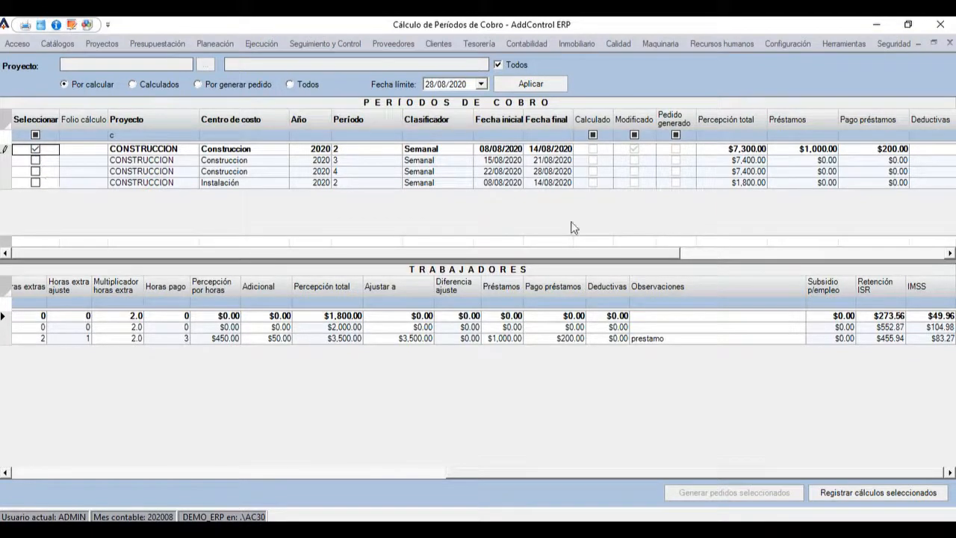
{"action": "left_click", "coordinate": [841, 491]}
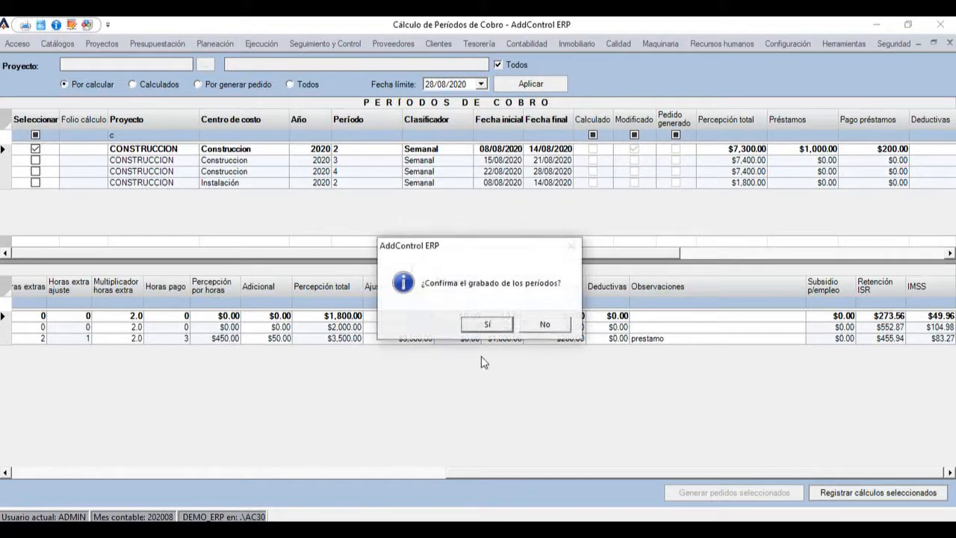
{"action": "left_click", "coordinate": [487, 324]}
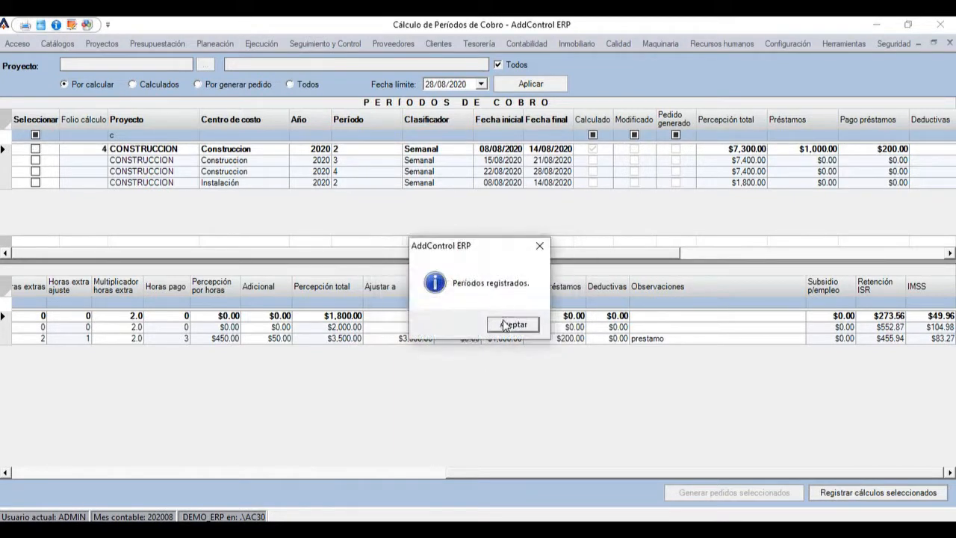
{"action": "left_click", "coordinate": [505, 323]}
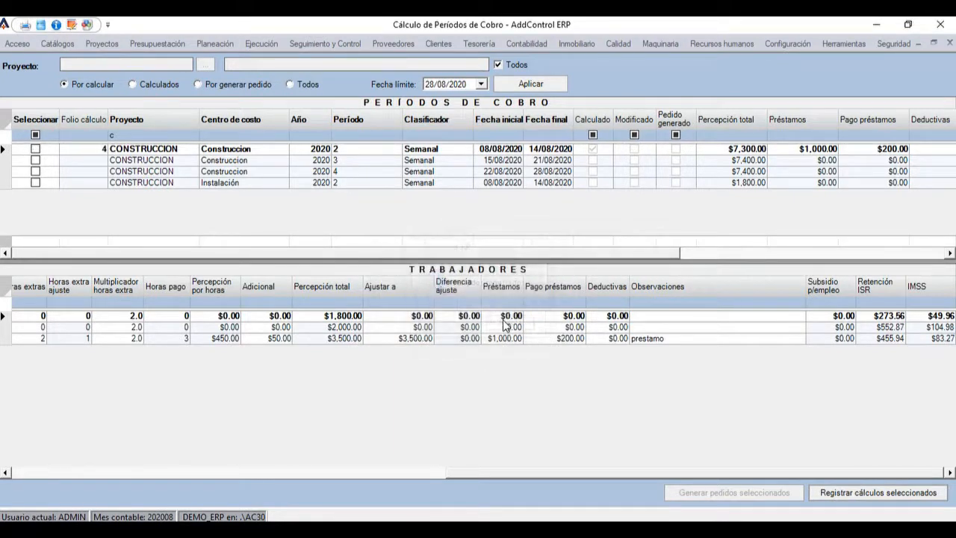
- Clear the Proyecto column filter and list only the Calculados collection periods
{"action": "left_click", "coordinate": [344, 152]}
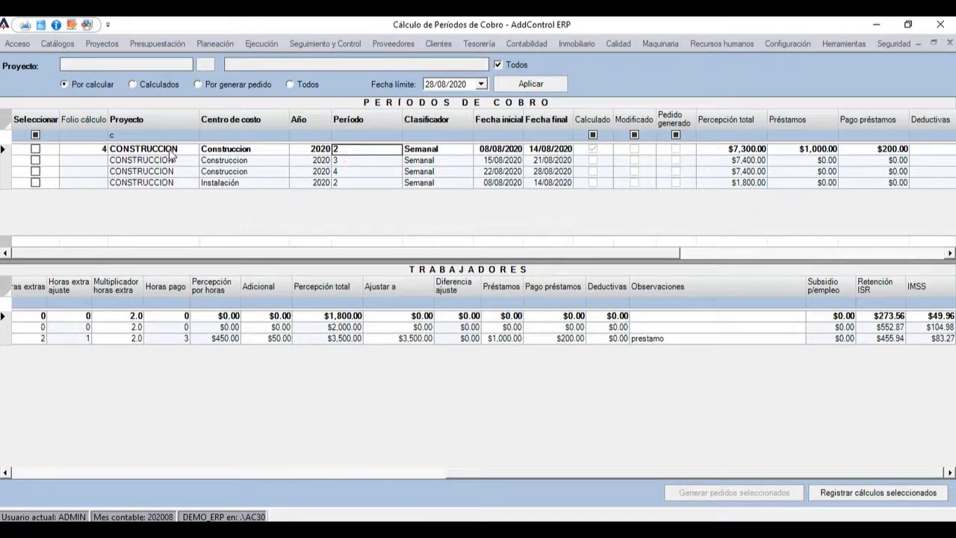
{"action": "left_click", "coordinate": [147, 138]}
{"action": "key", "text": "BackSpace"}
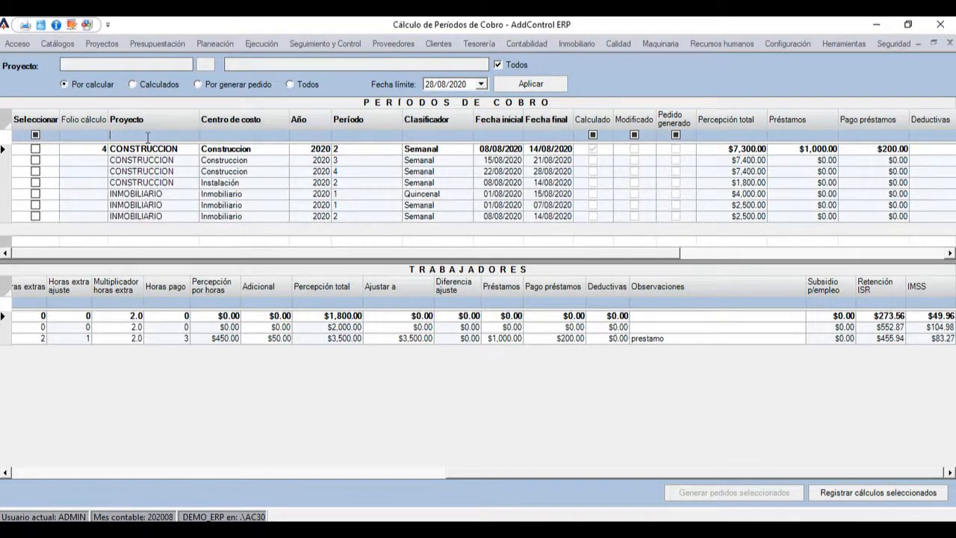
{"action": "left_click", "coordinate": [166, 86]}
{"action": "left_click", "coordinate": [529, 85]}
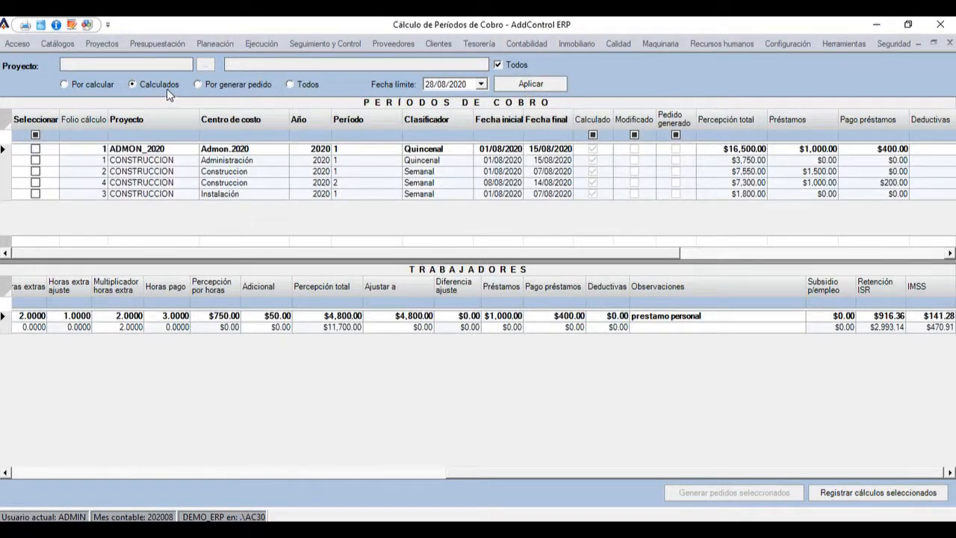
- Go to the calculated CONSTRUCCION period 2 for the Construccion cost centre to view its workers
{"action": "left_click", "coordinate": [323, 161]}
{"action": "key", "text": "Down"}
{"action": "key", "text": "Down"}
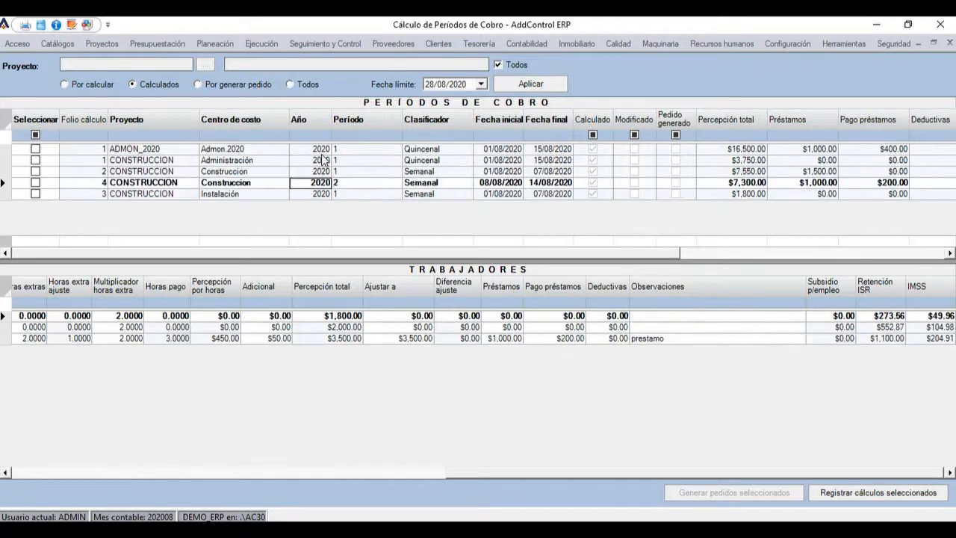
- View the workers of the Construccion cost centre's calculated period 1, from their loans and remarks back to their codes and assigned days
{"action": "key", "text": "Down"}
{"action": "key", "text": "Up"}
{"action": "key", "text": "Up"}
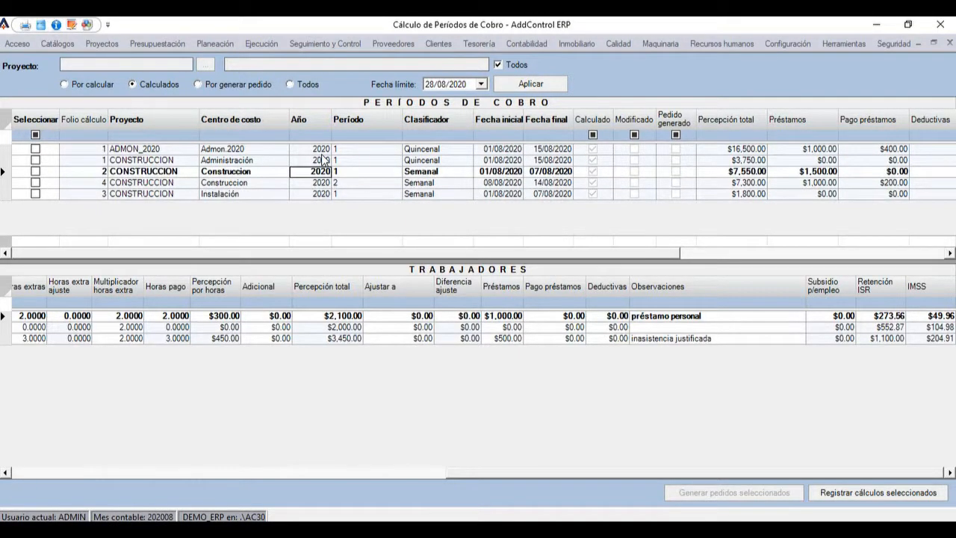
{"action": "left_click_drag", "start_coordinate": [545, 472], "coordinate": [104, 472]}
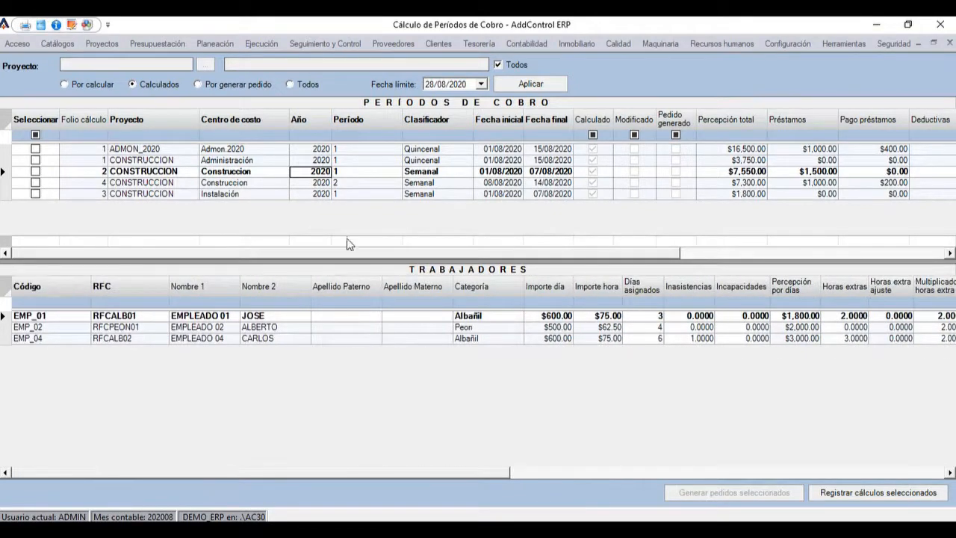
- Return to the Construccion cost centre's calculated period 2 and check its period, classifier and listed workers
{"action": "left_click", "coordinate": [248, 183]}
{"action": "left_click", "coordinate": [350, 185]}
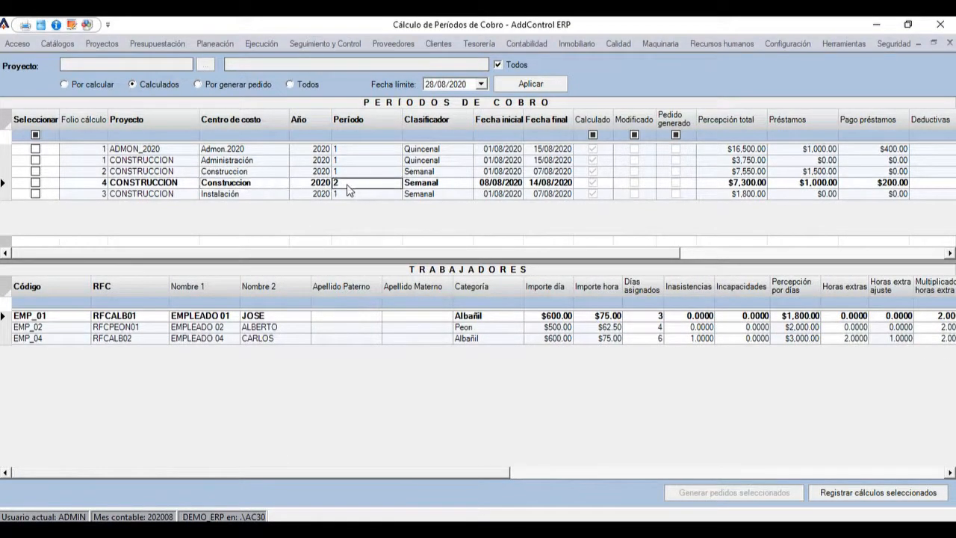
{"action": "left_click", "coordinate": [437, 187]}
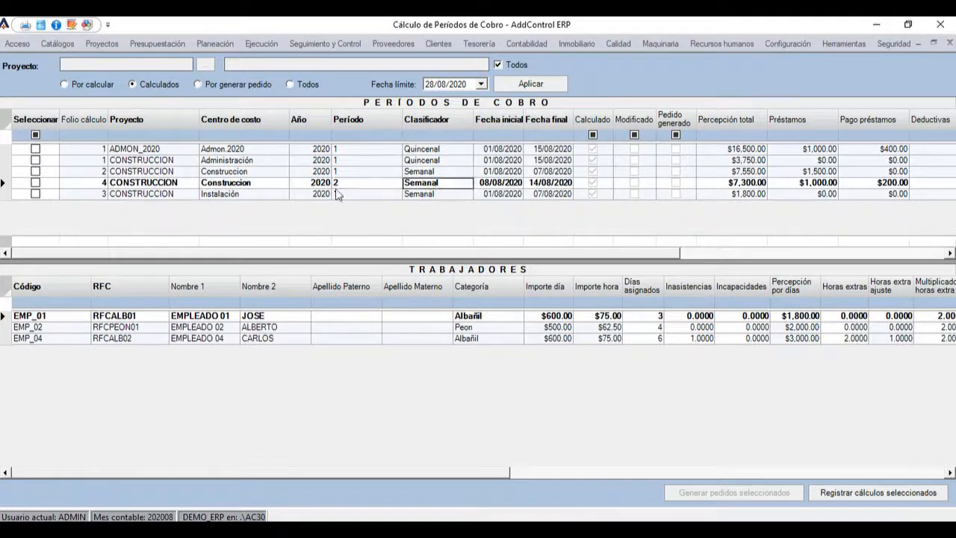
{"action": "left_click", "coordinate": [253, 186]}
{"action": "left_click", "coordinate": [283, 330]}
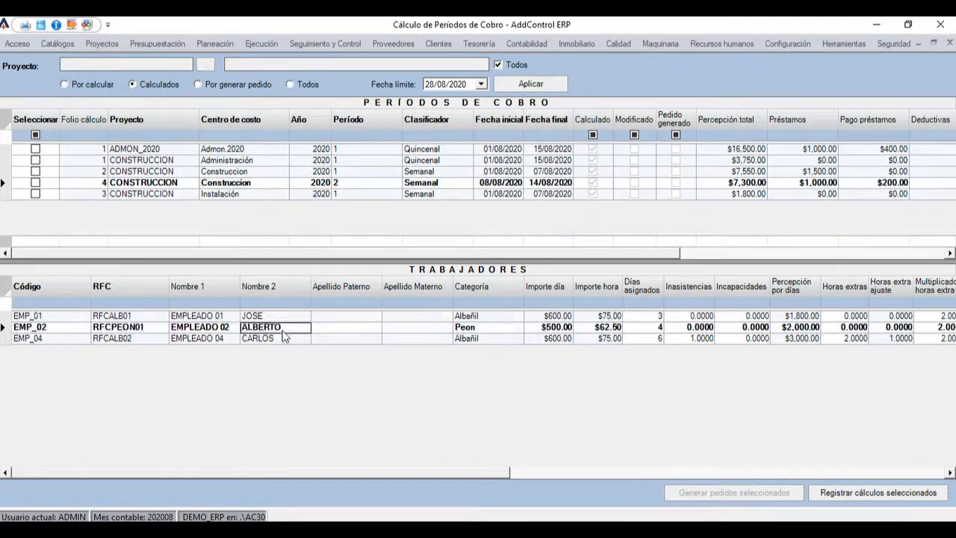
- Examine worker EMP_04's period 2 record from the assigned days and overtime through to the Observaciones, Retención ISR and IMSS columns
{"action": "key", "text": "Down"}
{"action": "key", "text": "Right"}
{"action": "key", "text": "Right"}
{"action": "key", "text": "Right"}
{"action": "key", "text": "Right"}
{"action": "key", "text": "Right"}
{"action": "key", "text": "Right"}
{"action": "key", "text": "Right"}
{"action": "key", "text": "Right"}
{"action": "key", "text": "Right"}
{"action": "key", "text": "Right"}
{"action": "key", "text": "Right"}
{"action": "key", "text": "Right"}
{"action": "key", "text": "Right"}
{"action": "key", "text": "Right"}
{"action": "key", "text": "Right"}
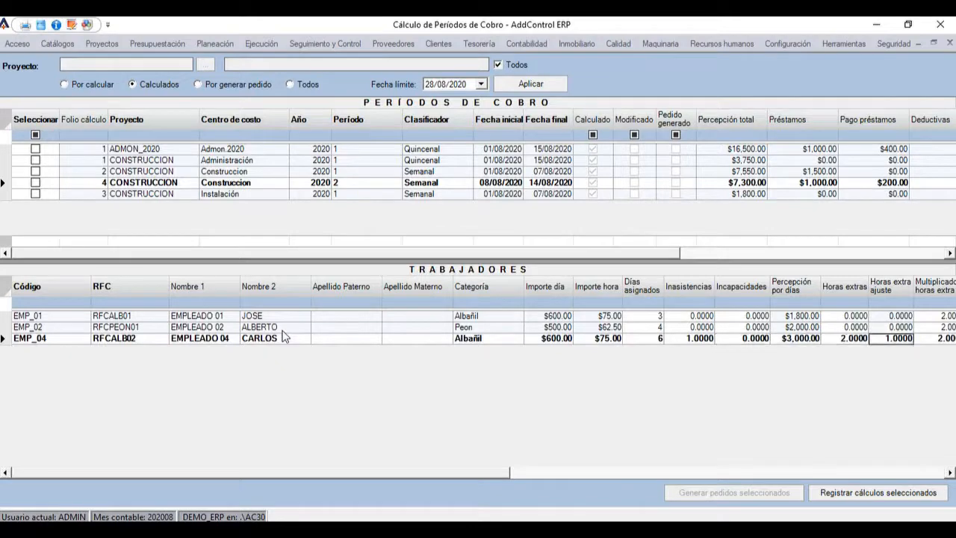
{"action": "key", "text": "Right"}
{"action": "key", "text": "Right"}
{"action": "key", "text": "Right"}
{"action": "key", "text": "Right"}
{"action": "key", "text": "Right"}
{"action": "key", "text": "Right"}
{"action": "key", "text": "Right"}
{"action": "key", "text": "Right"}
{"action": "key", "text": "Right"}
{"action": "key", "text": "Right"}
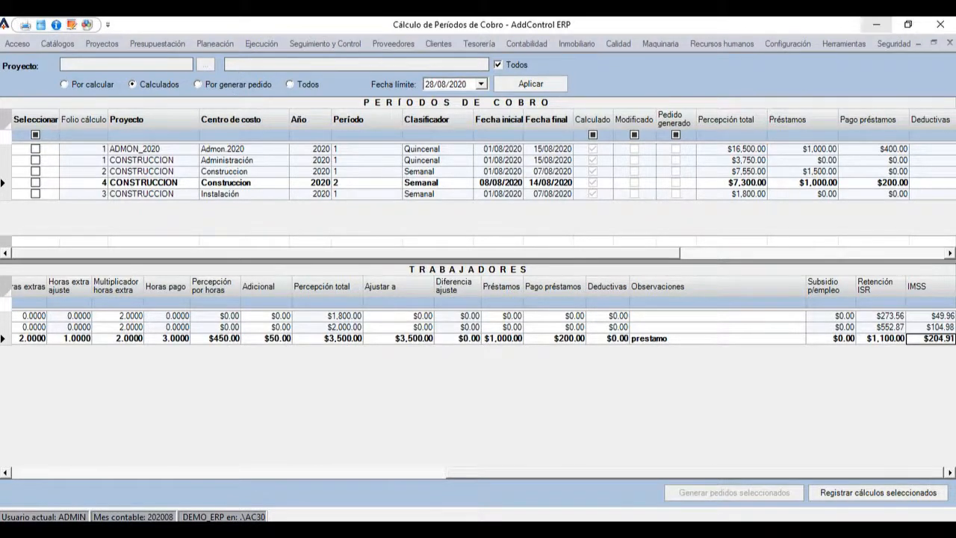
- Close the collection period calculation and list the labour analysis (Análisis de mano de obra) for all projects, workers and dates, with its window maximized
{"action": "left_click", "coordinate": [950, 43]}
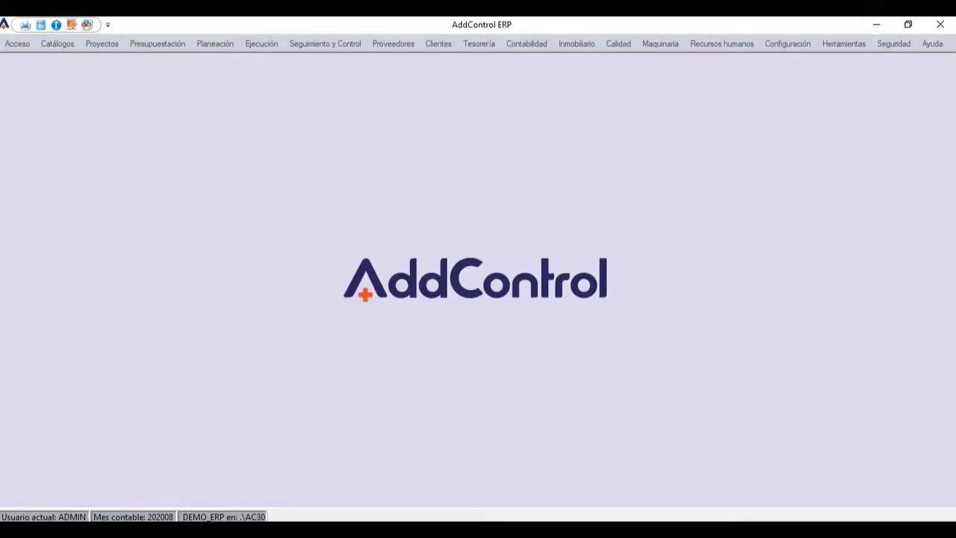
{"action": "left_click", "coordinate": [727, 44]}
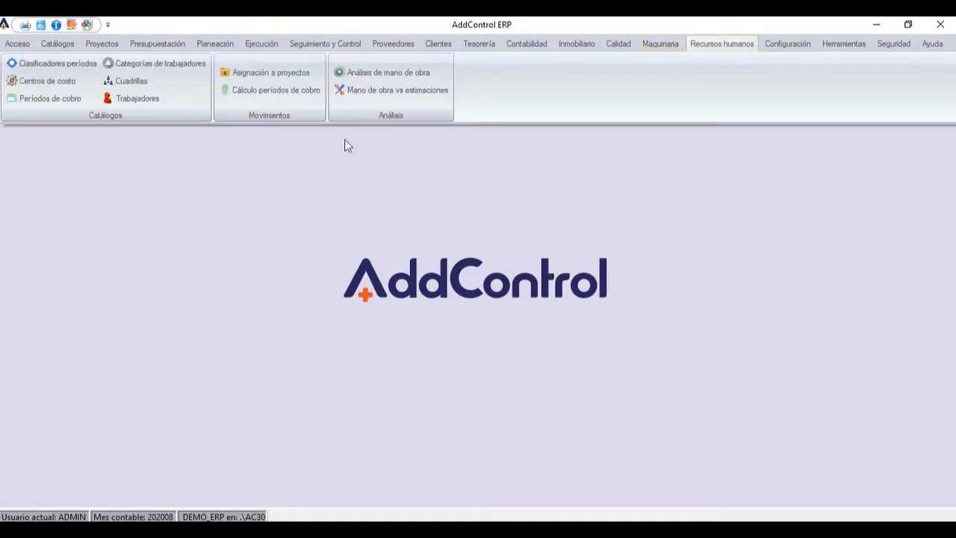
{"action": "left_click", "coordinate": [368, 74]}
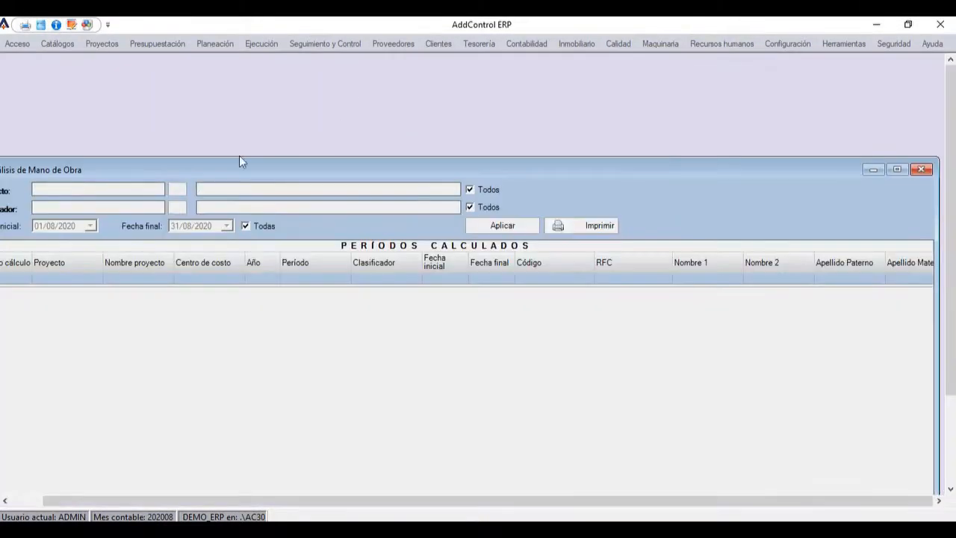
{"action": "double_click", "coordinate": [63, 175]}
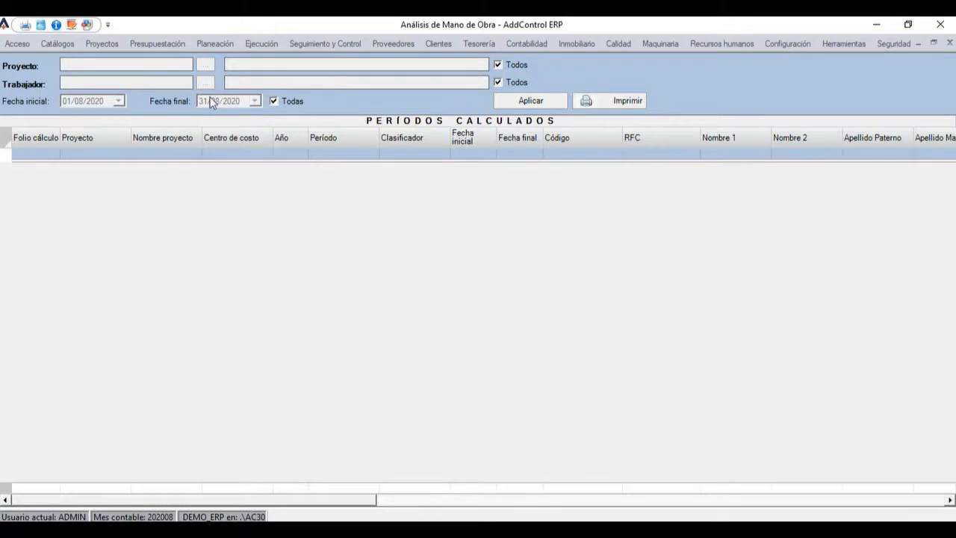
{"action": "left_click", "coordinate": [521, 101]}
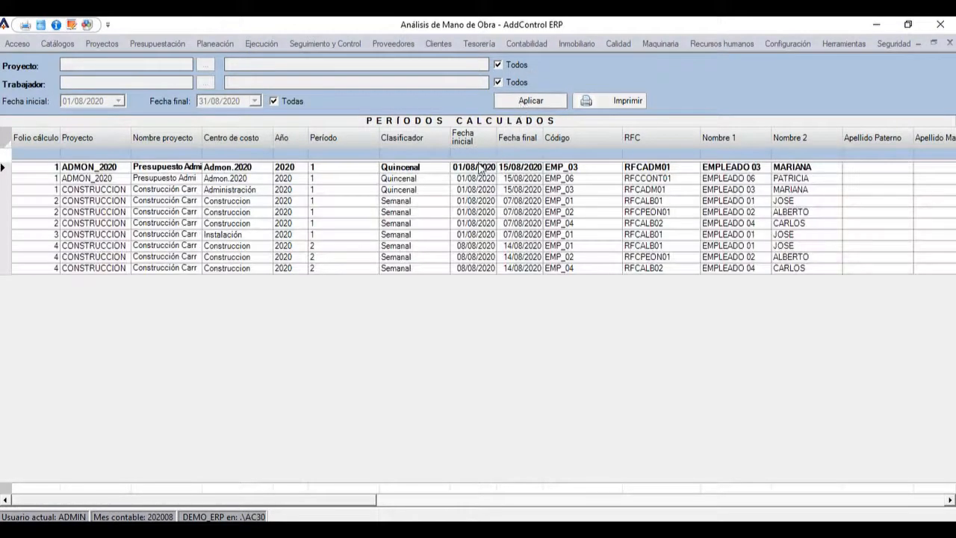
- Review the Clasificador and Fecha final columns of the calculated periods, comparing the Quincenal and Semanal records
{"action": "left_click", "coordinate": [417, 182]}
{"action": "key", "text": "Down"}
{"action": "key", "text": "Down"}
{"action": "key", "text": "Down"}
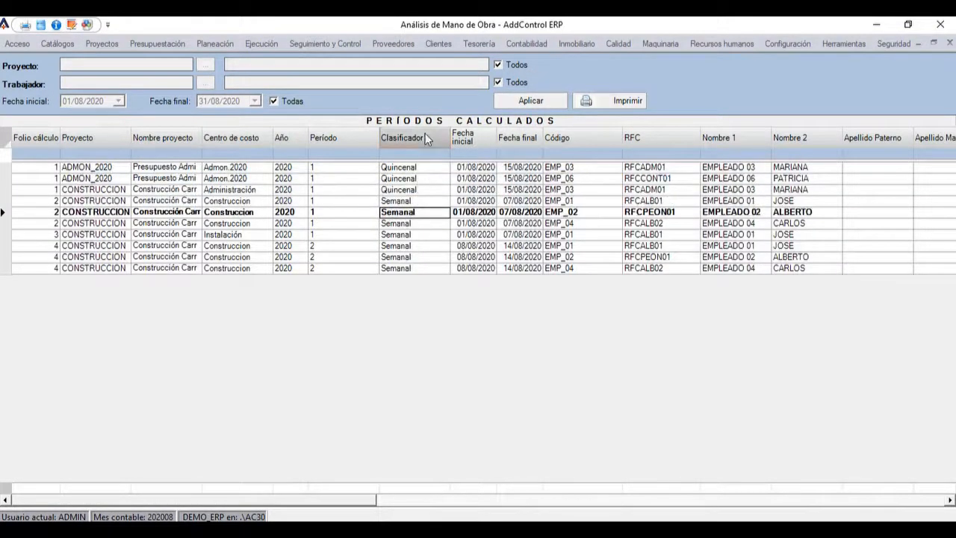
{"action": "left_click", "coordinate": [506, 181]}
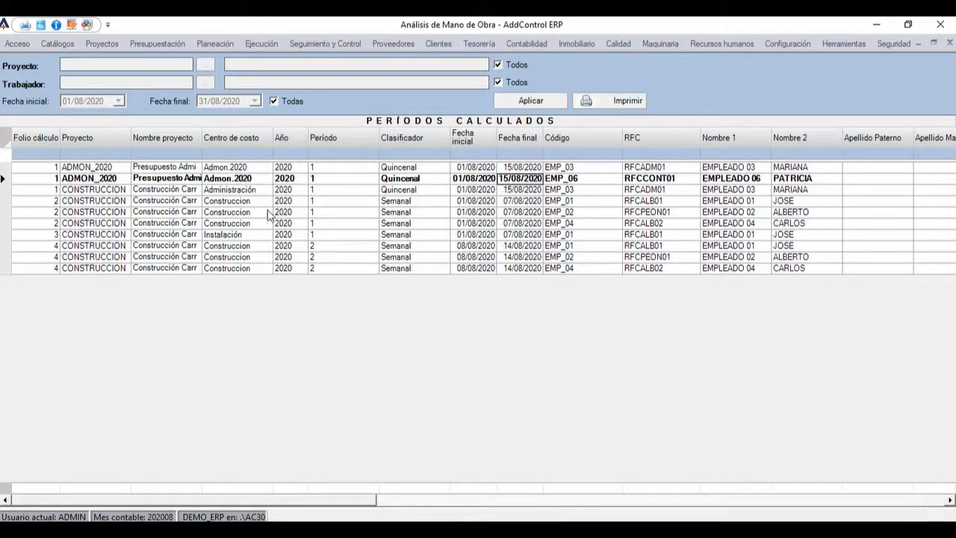
{"action": "left_click", "coordinate": [419, 202]}
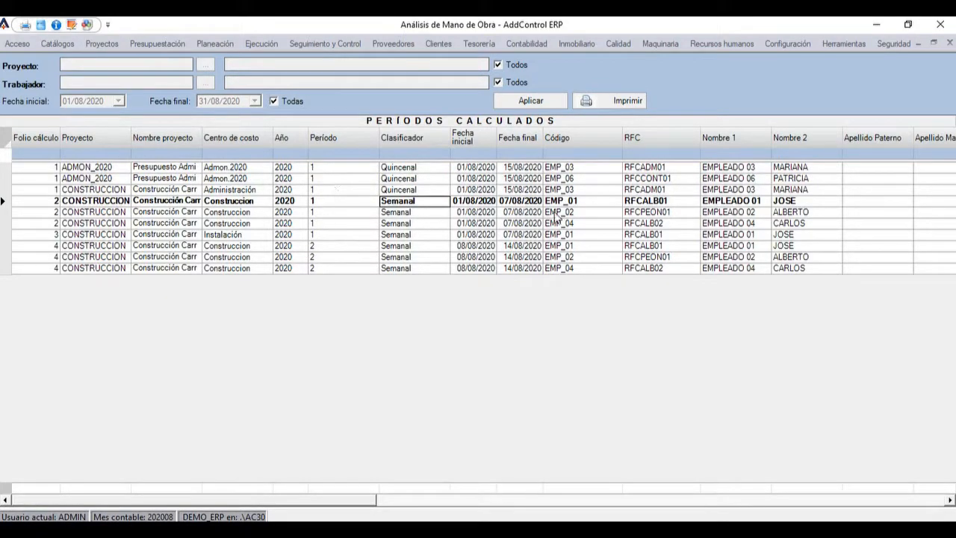
- Examine the worker columns of the calculated periods, covering code, RFC, names, Categoría, Importe día and Importe hora
{"action": "left_click", "coordinate": [517, 236]}
{"action": "key", "text": "Tab"}
{"action": "key", "text": "Tab"}
{"action": "key", "text": "Tab"}
{"action": "key", "text": "Tab"}
{"action": "key", "text": "Tab"}
{"action": "key", "text": "Right"}
{"action": "key", "text": "Right"}
{"action": "key", "text": "Right"}
{"action": "key", "text": "Right"}
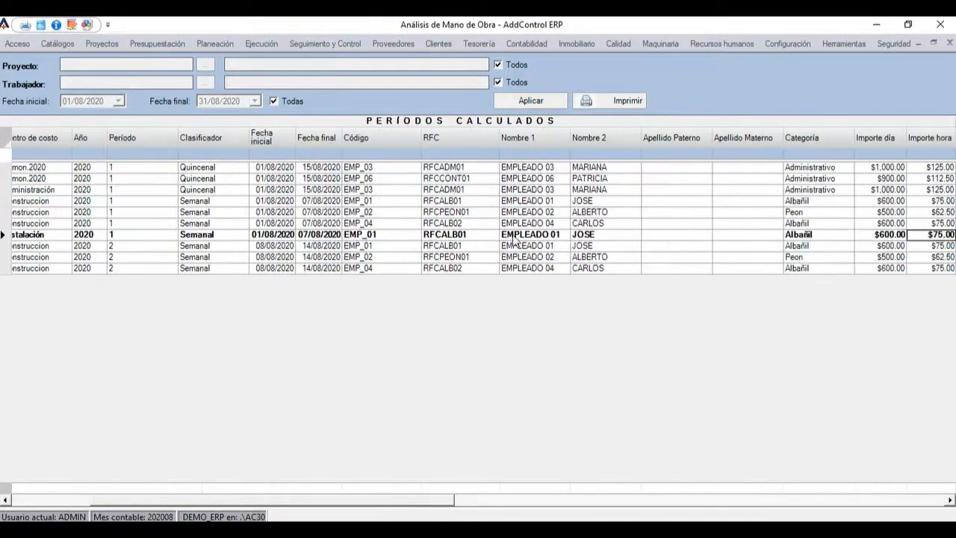
{"action": "left_click", "coordinate": [603, 170]}
{"action": "left_click", "coordinate": [601, 202]}
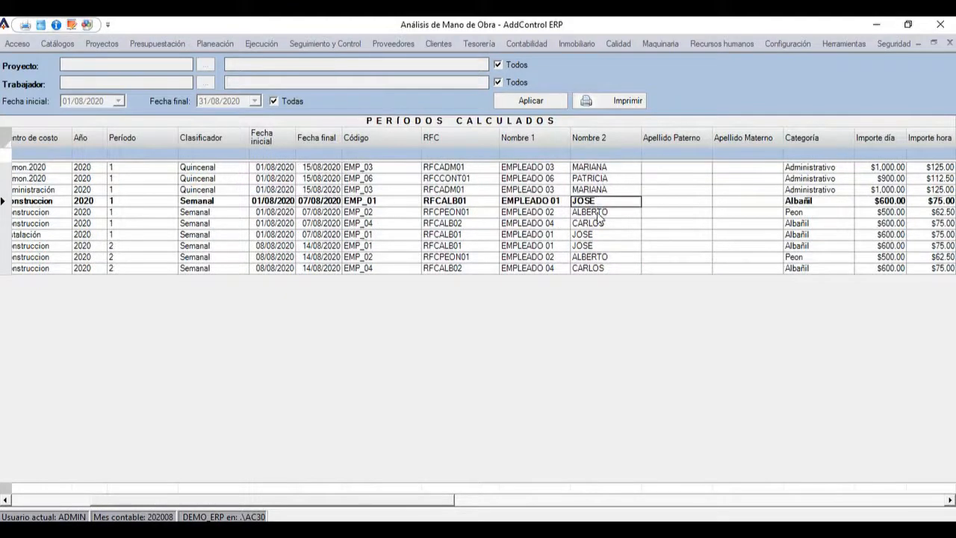
{"action": "left_click", "coordinate": [596, 224]}
{"action": "key", "text": "Down"}
{"action": "key", "text": "Down"}
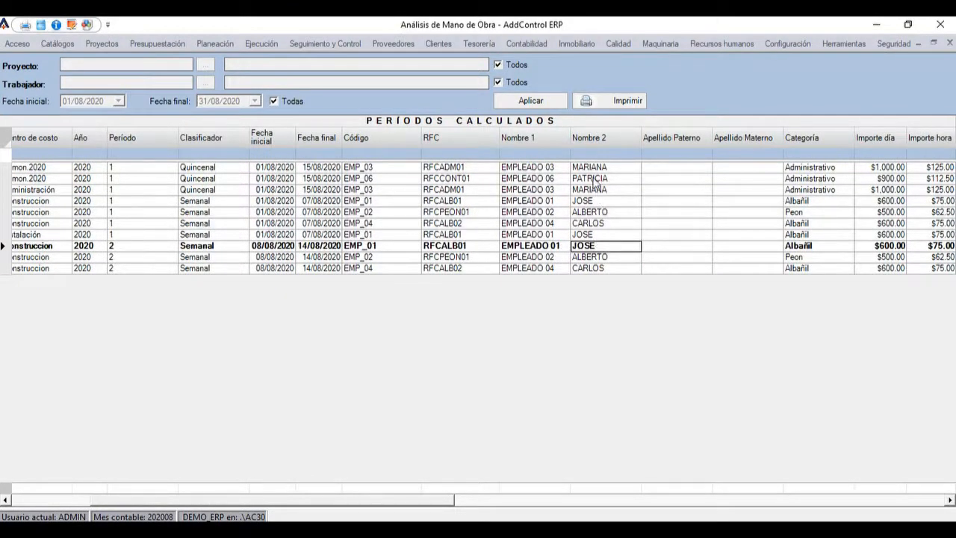
- Filter the Nombre 2 column by the first two letters of worker EMP_01's name
{"action": "left_click", "coordinate": [587, 154]}
{"action": "type", "text": "jo"}
{"action": "key", "text": "Down"}
{"action": "key", "text": "Down"}
{"action": "key", "text": "Down"}
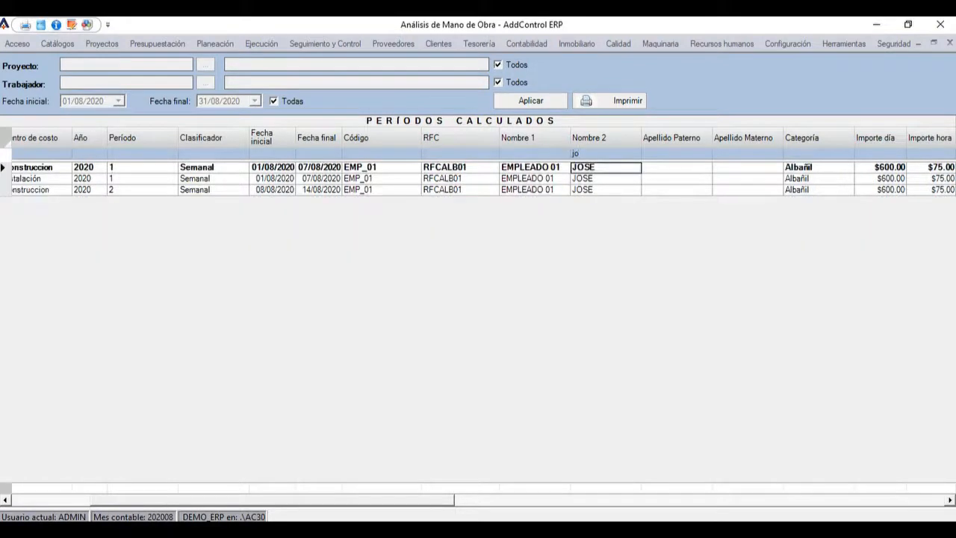
- Review the period, classifier, cost centre and project of worker EMP_01's filtered records
{"action": "key", "text": "Left"}
{"action": "key", "text": "Left"}
{"action": "key", "text": "Left"}
{"action": "key", "text": "Left"}
{"action": "key", "text": "Left"}
{"action": "key", "text": "Left"}
{"action": "key", "text": "Left"}
{"action": "key", "text": "Left"}
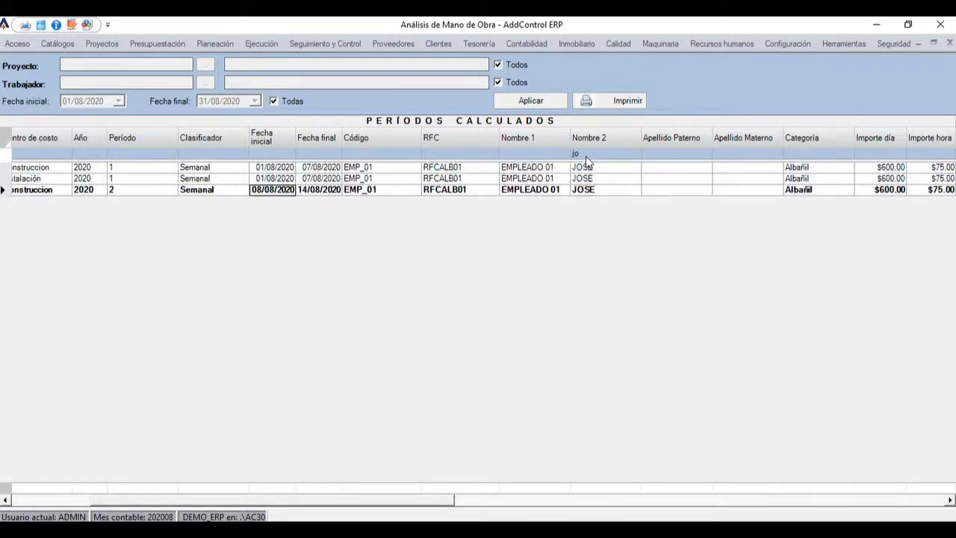
{"action": "left_click", "coordinate": [209, 167]}
{"action": "left_click", "coordinate": [185, 193]}
{"action": "left_click", "coordinate": [109, 191]}
{"action": "key", "text": "Left"}
{"action": "key", "text": "Left"}
{"action": "key", "text": "Left"}
{"action": "key", "text": "Left"}
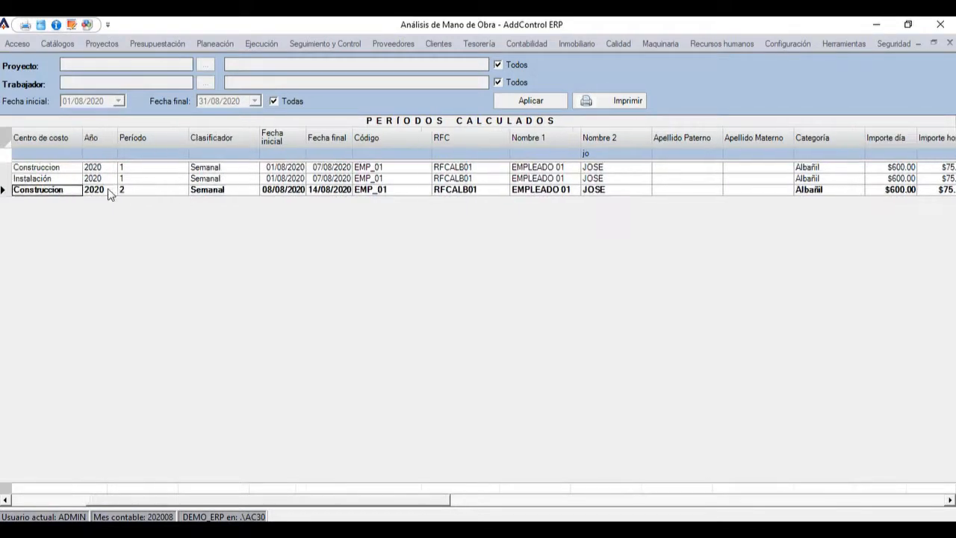
{"action": "left_click", "coordinate": [109, 191]}
{"action": "key", "text": "Right"}
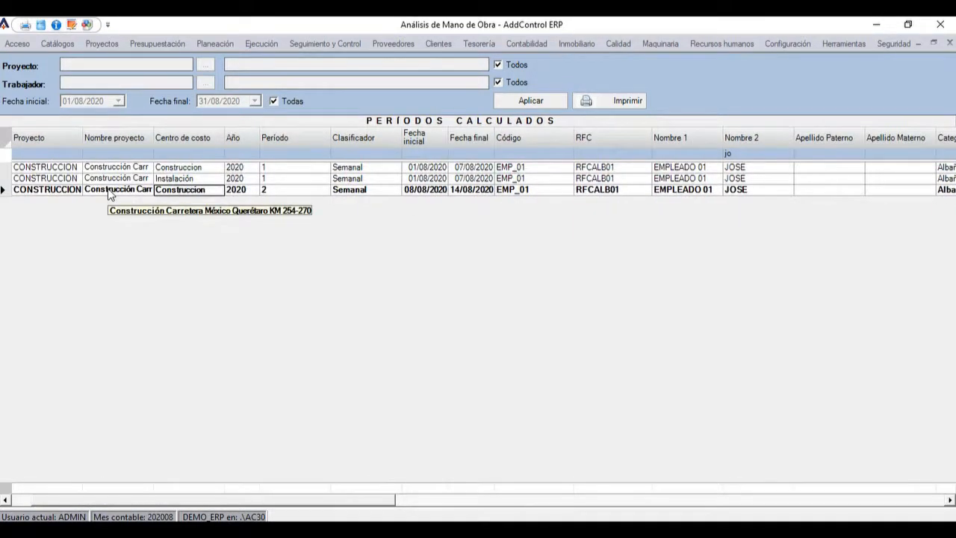
- Look across worker EMP_01's latest record from the cost centre through the assigned days and overtime to Subtotal percepción
{"action": "key", "text": "Right"}
{"action": "key", "text": "Right"}
{"action": "key", "text": "Right"}
{"action": "key", "text": "Right"}
{"action": "key", "text": "Right"}
{"action": "key", "text": "Right"}
{"action": "key", "text": "Right"}
{"action": "key", "text": "Right"}
{"action": "key", "text": "Right"}
{"action": "key", "text": "Right"}
{"action": "key", "text": "Right"}
{"action": "key", "text": "Right"}
{"action": "key", "text": "Right"}
{"action": "key", "text": "Right"}
{"action": "key", "text": "Right"}
{"action": "key", "text": "Right"}
{"action": "key", "text": "Right"}
{"action": "key", "text": "Right"}
{"action": "key", "text": "Right"}
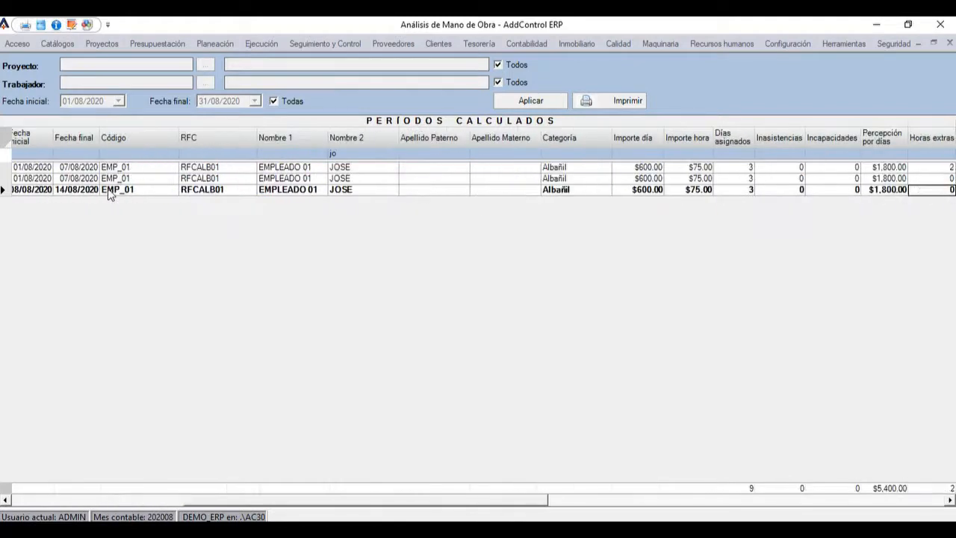
{"action": "key", "text": "Right"}
{"action": "key", "text": "Right"}
{"action": "key", "text": "Right"}
{"action": "key", "text": "Right"}
{"action": "key", "text": "Right"}
{"action": "key", "text": "Right"}
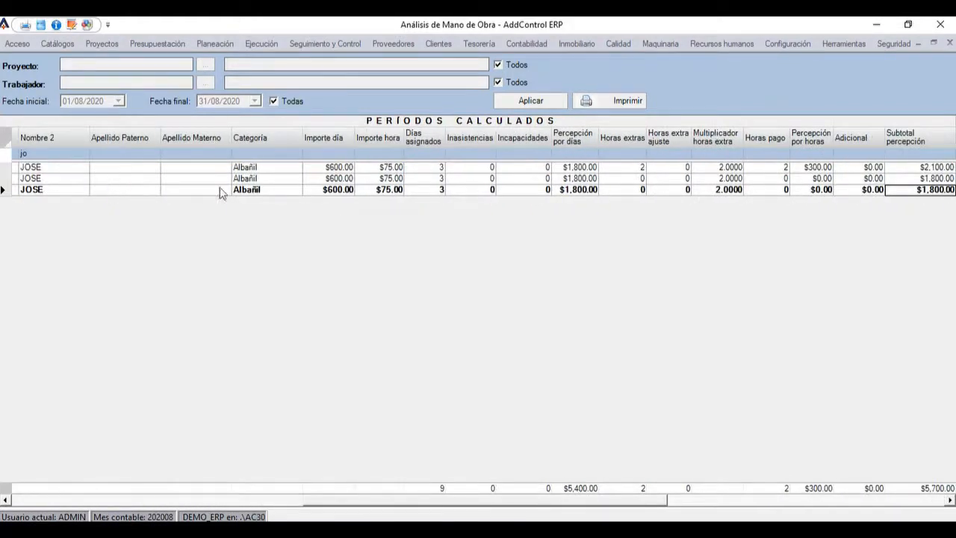
- Review worker EMP_01's first filtered record from Días asignados through Horas extras to Préstamos
{"action": "left_click", "coordinate": [437, 168]}
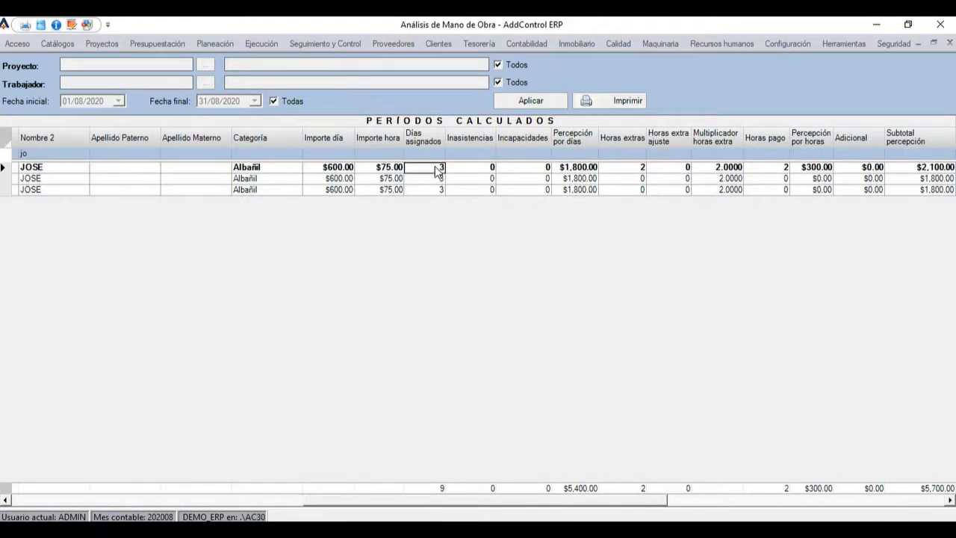
{"action": "key", "text": "Right"}
{"action": "key", "text": "Right"}
{"action": "key", "text": "Right"}
{"action": "key", "text": "Right"}
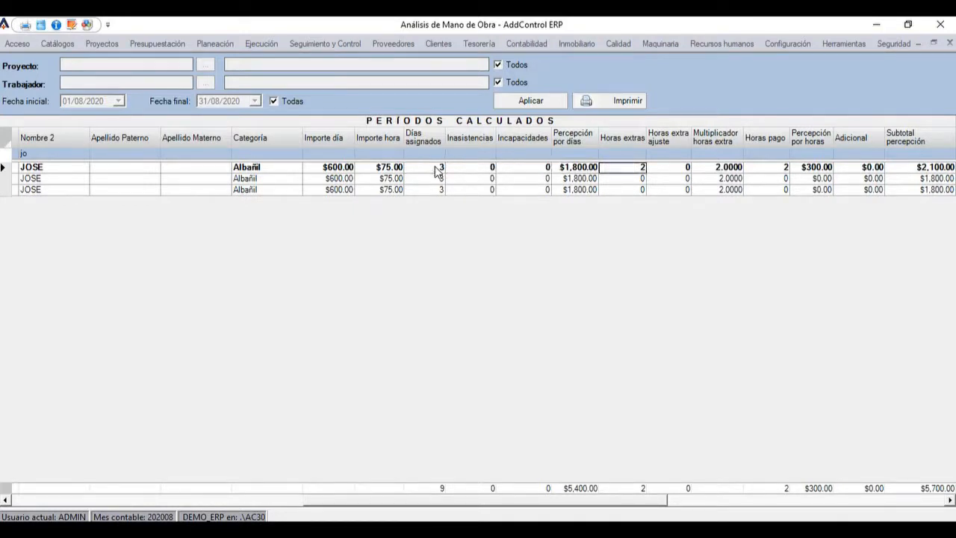
{"action": "key", "text": "Right"}
{"action": "key", "text": "Right"}
{"action": "key", "text": "Right"}
{"action": "key", "text": "Right"}
{"action": "key", "text": "Right"}
{"action": "key", "text": "Right"}
{"action": "key", "text": "Right"}
{"action": "key", "text": "Right"}
{"action": "key", "text": "Right"}
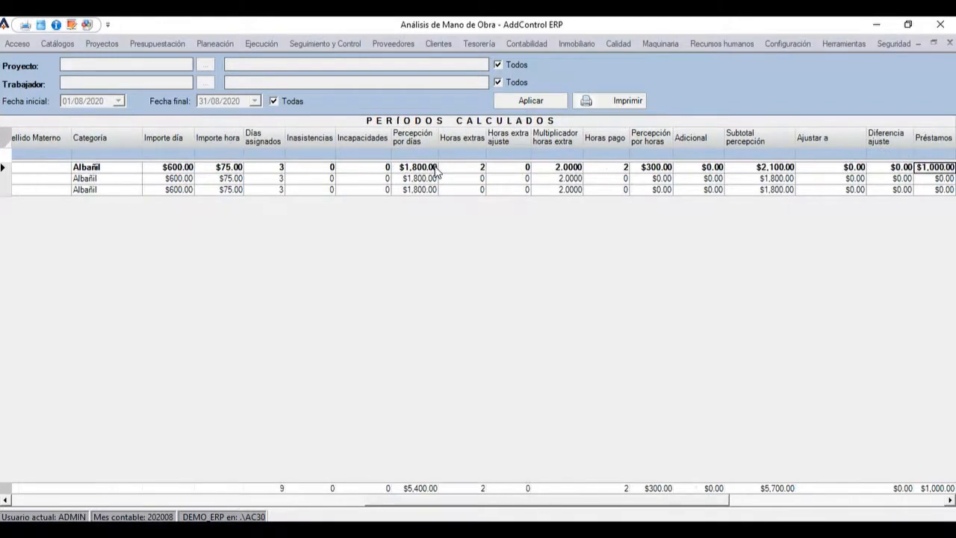
- Check the Percepción por horas, Adicional, Ajustar a and Subtotal percepción values of worker EMP_01's first record
{"action": "left_click", "coordinate": [596, 171]}
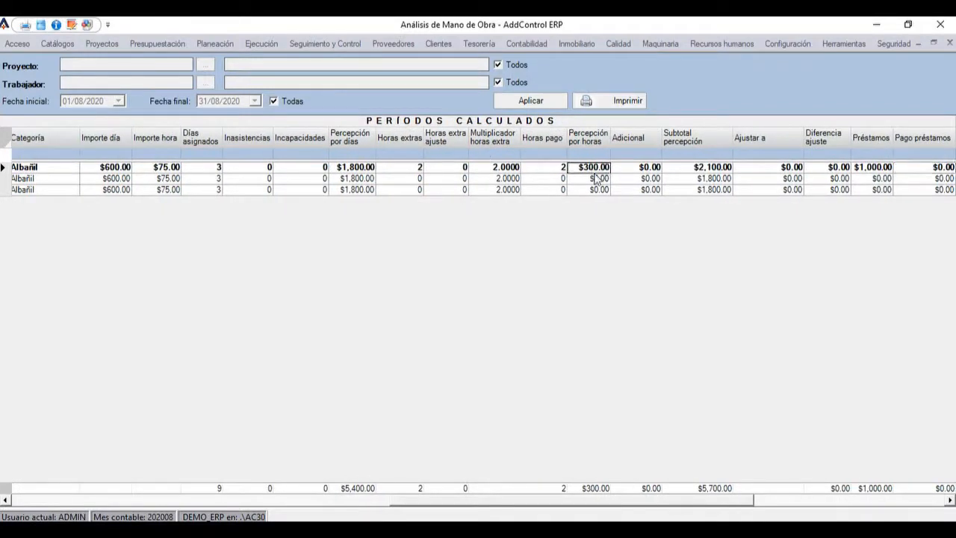
{"action": "key", "text": "Right"}
{"action": "key", "text": "Right"}
{"action": "key", "text": "Right"}
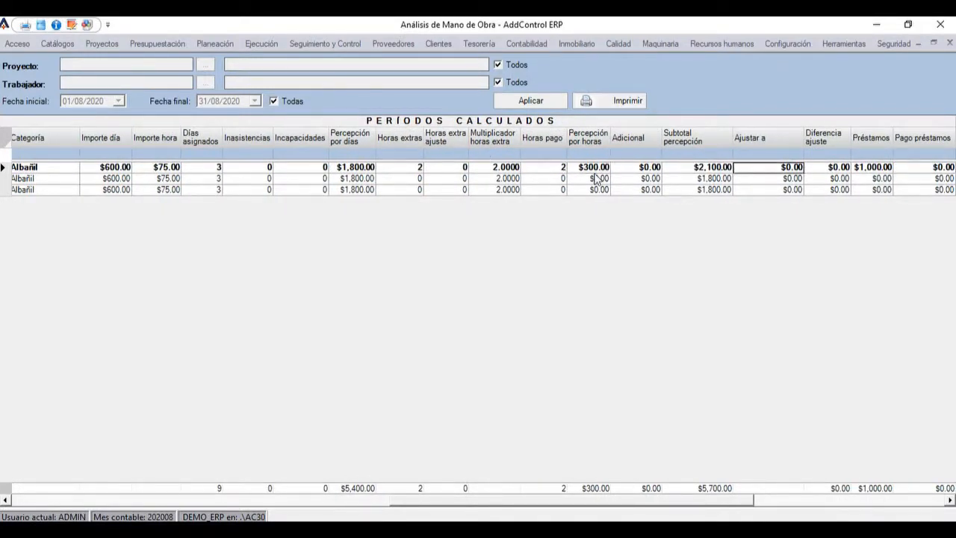
{"action": "left_click", "coordinate": [708, 171]}
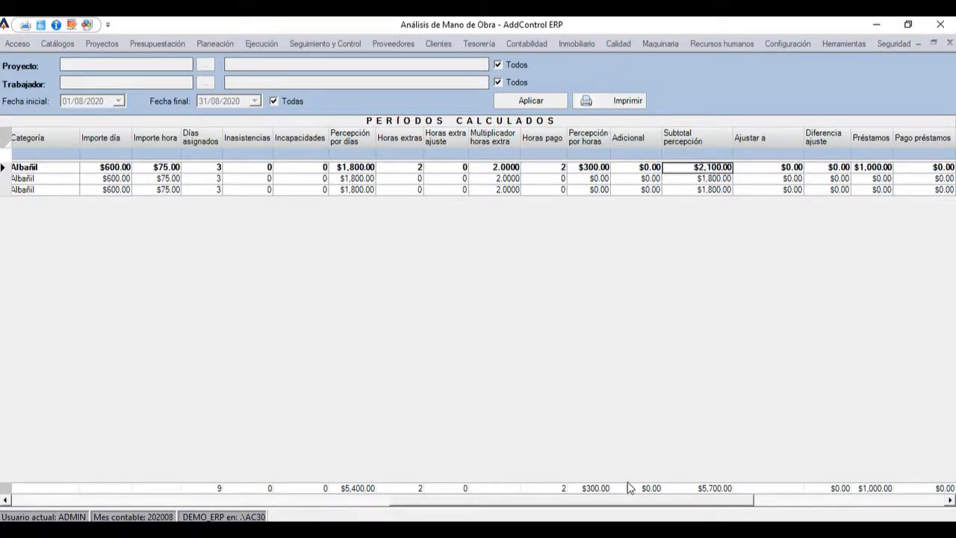
- Review worker EMP_01's first filtered record from Préstamos through Deductivas, Subsidio p/empleo, Retención ISR and IMSS to Total percepciones
{"action": "left_click_drag", "start_coordinate": [603, 499], "coordinate": [762, 520]}
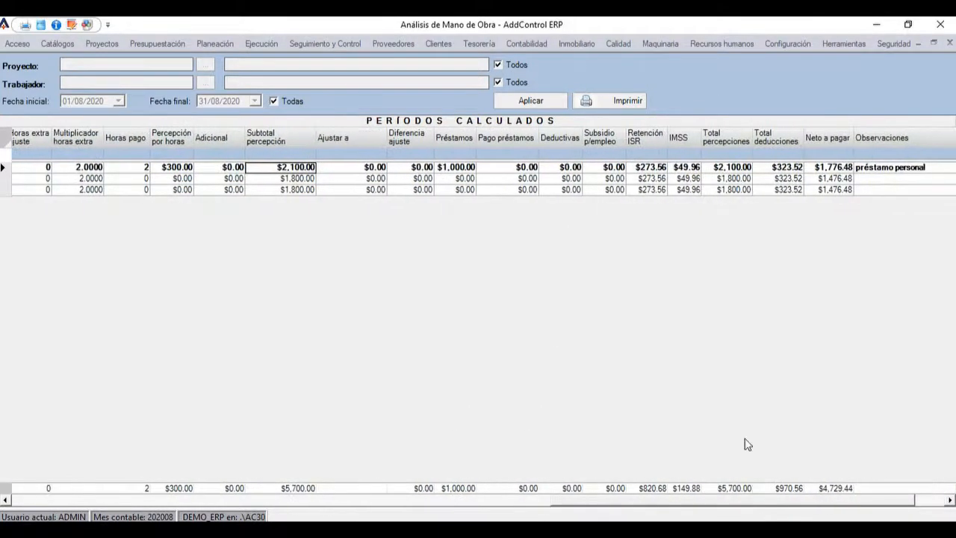
{"action": "left_click", "coordinate": [447, 170]}
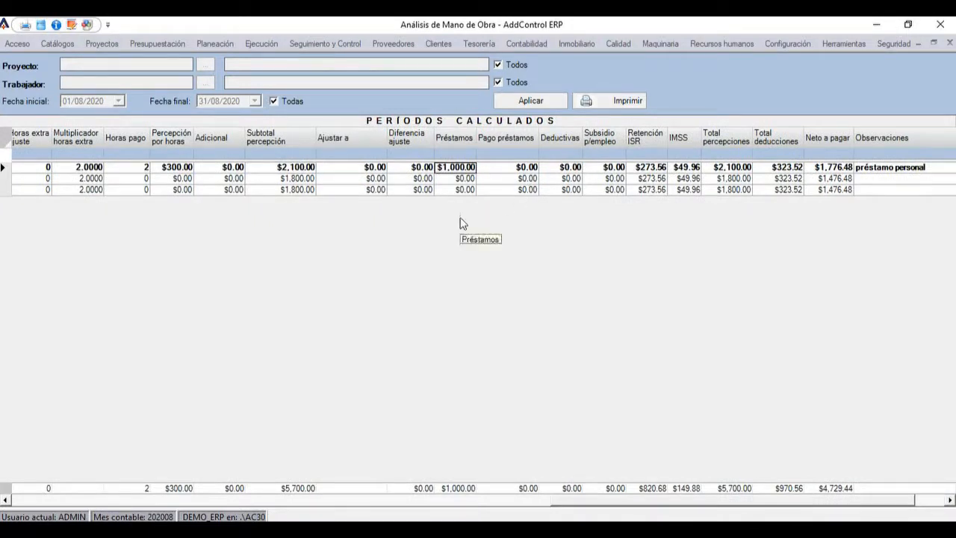
{"action": "key", "text": "Tab"}
{"action": "key", "text": "Tab"}
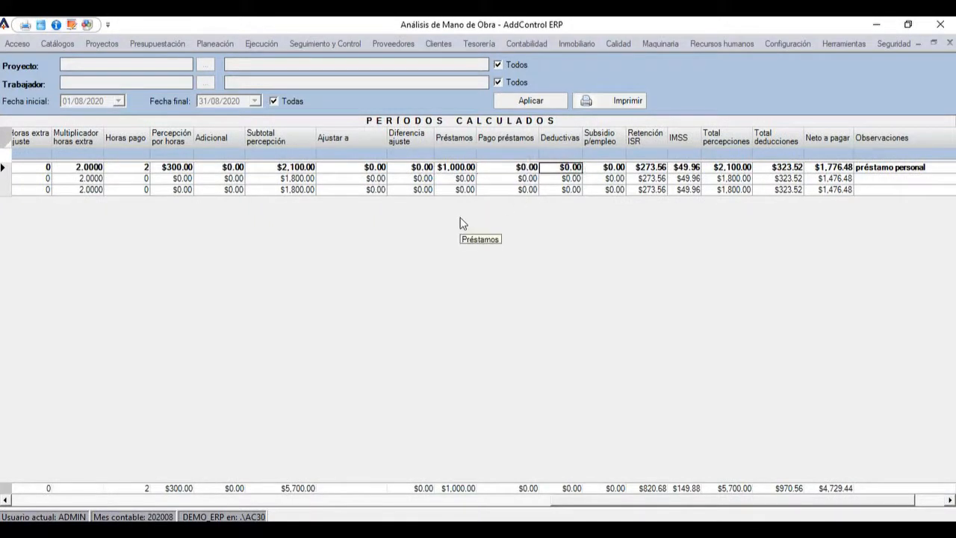
{"action": "key", "text": "Tab"}
{"action": "key", "text": "Tab"}
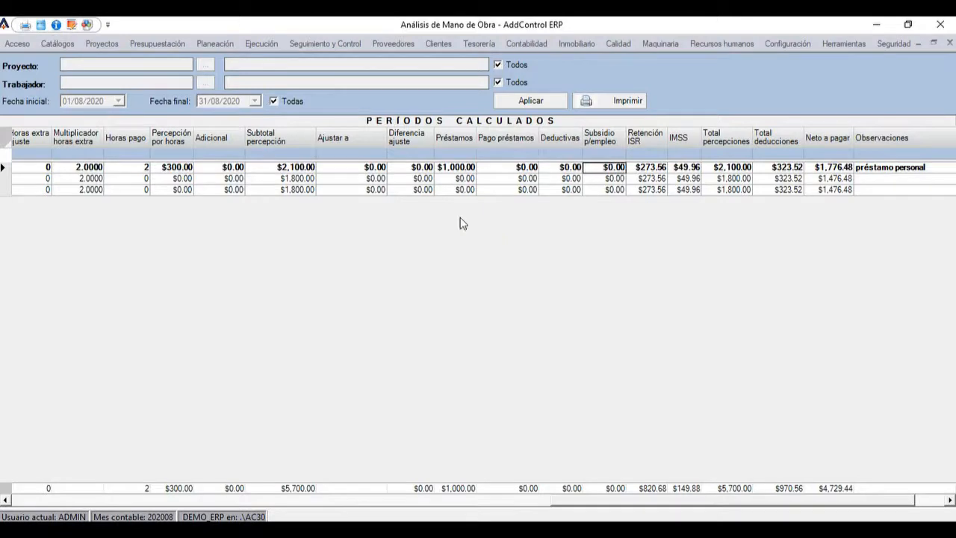
{"action": "key", "text": "Tab"}
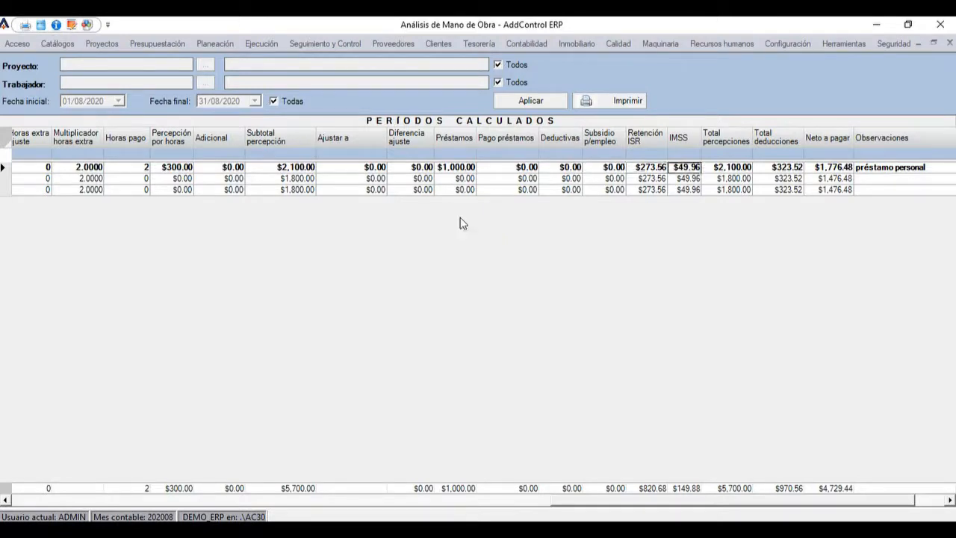
{"action": "key", "text": "Tab"}
{"action": "key", "text": "Tab"}
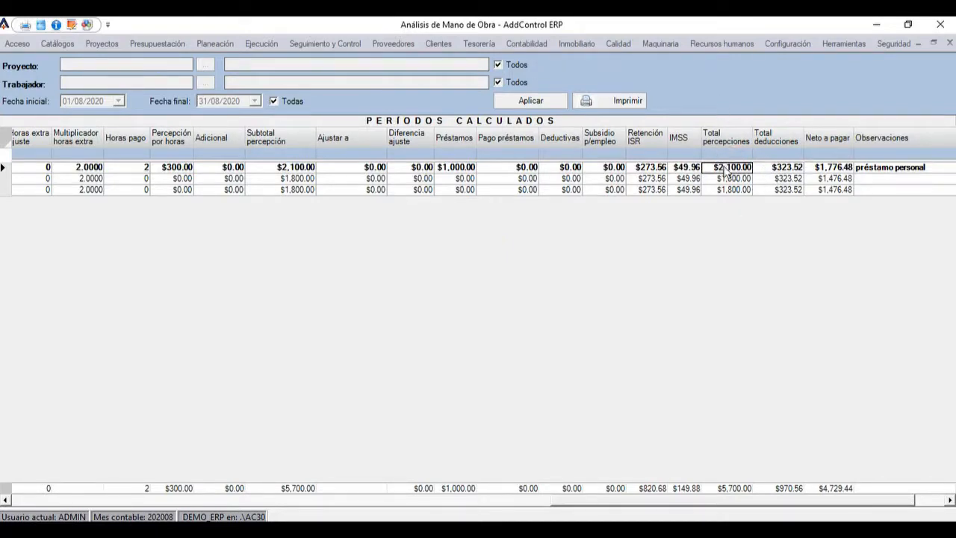
- Check Total deducciones and Neto a pagar in worker EMP_01's first record, and Neto a pagar down to the last record
{"action": "left_click", "coordinate": [778, 171]}
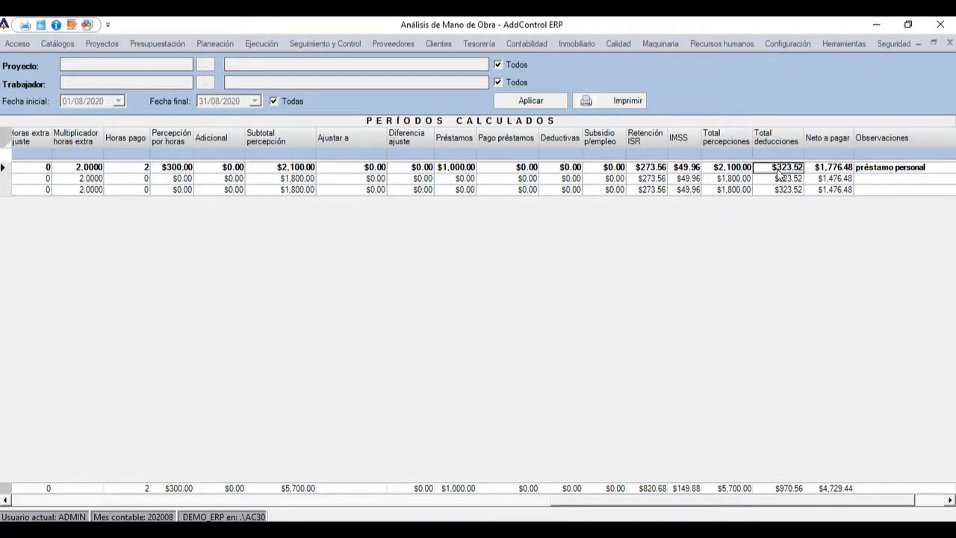
{"action": "left_click", "coordinate": [822, 173]}
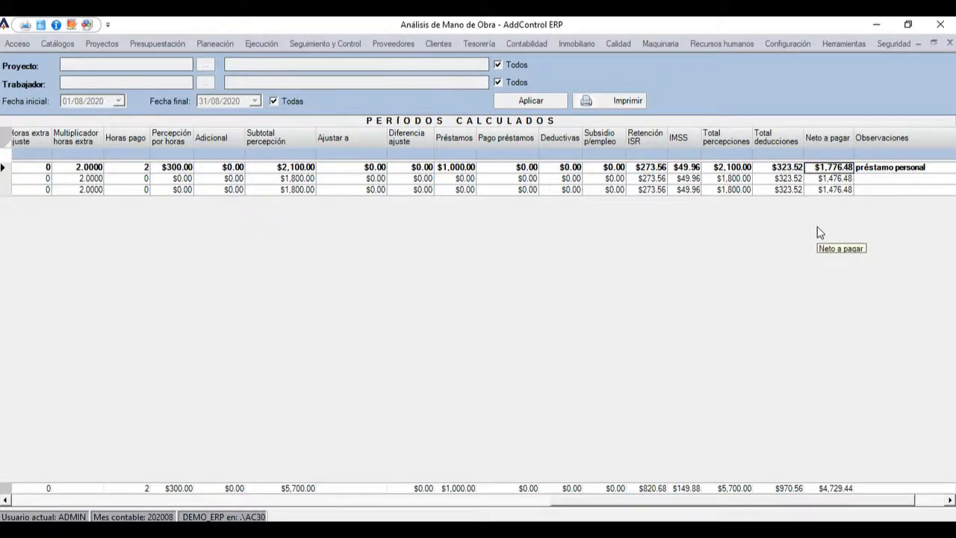
{"action": "key", "text": "Down"}
{"action": "key", "text": "Down"}
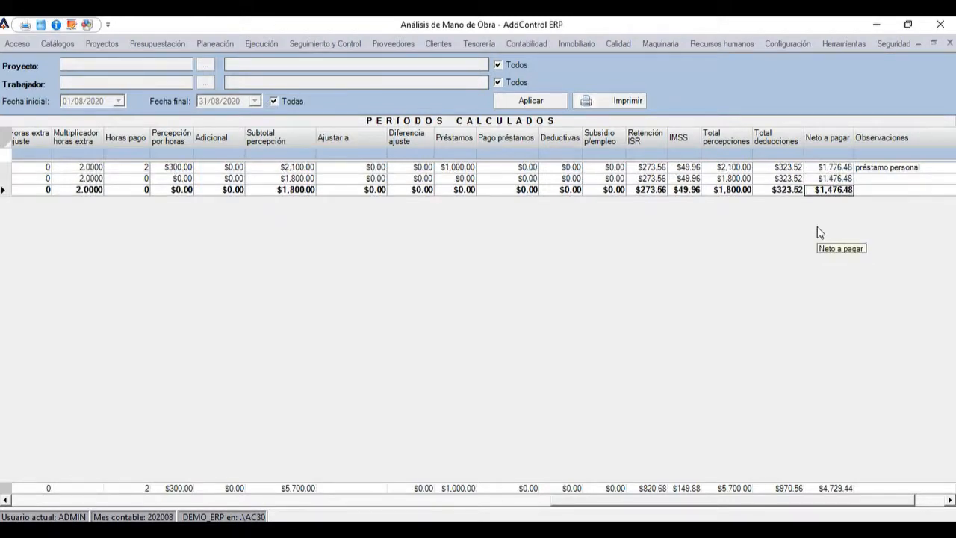
- Clear the Nombre 2 filter from the calculated periods and close the labour analysis
{"action": "key", "text": "Up"}
{"action": "key", "text": "Up"}
{"action": "key", "text": "Left"}
{"action": "key", "text": "Left"}
{"action": "key", "text": "Left"}
{"action": "key", "text": "Left"}
{"action": "key", "text": "Left"}
{"action": "key", "text": "Left"}
{"action": "key", "text": "Left"}
{"action": "key", "text": "Left"}
{"action": "key", "text": "Left"}
{"action": "key", "text": "Left"}
{"action": "key", "text": "Left"}
{"action": "key", "text": "Left"}
{"action": "key", "text": "Left"}
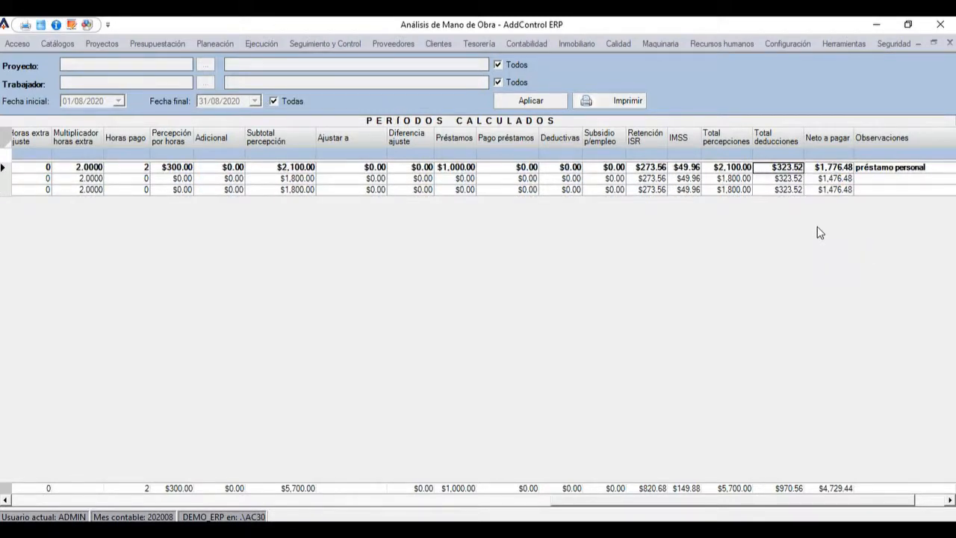
{"action": "key", "text": "Left"}
{"action": "key", "text": "Left"}
{"action": "key", "text": "Left"}
{"action": "key", "text": "Left"}
{"action": "key", "text": "Left"}
{"action": "key", "text": "Left"}
{"action": "key", "text": "Left"}
{"action": "key", "text": "Left"}
{"action": "key", "text": "Left"}
{"action": "key", "text": "Left"}
{"action": "key", "text": "Left"}
{"action": "key", "text": "Left"}
{"action": "key", "text": "Left"}
{"action": "key", "text": "Left"}
{"action": "key", "text": "Left"}
{"action": "key", "text": "Left"}
{"action": "key", "text": "Left"}
{"action": "key", "text": "Left"}
{"action": "key", "text": "Left"}
{"action": "key", "text": "Left"}
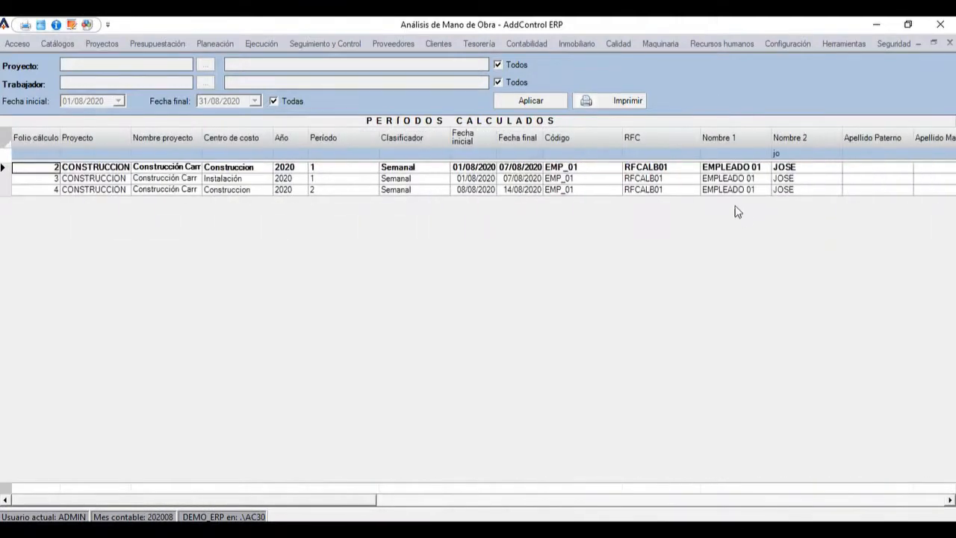
{"action": "left_click", "coordinate": [789, 154]}
{"action": "key", "text": "BackSpace"}
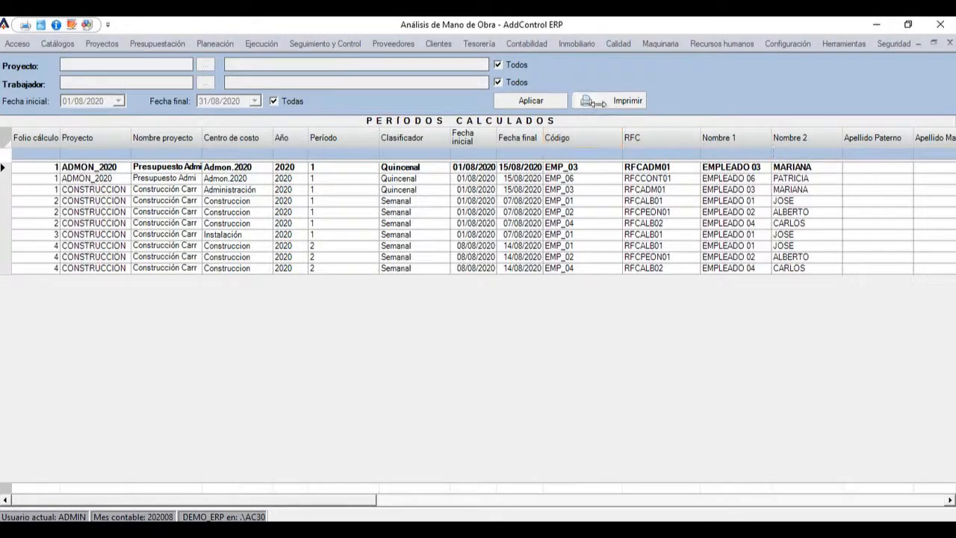
{"action": "left_click", "coordinate": [524, 184]}
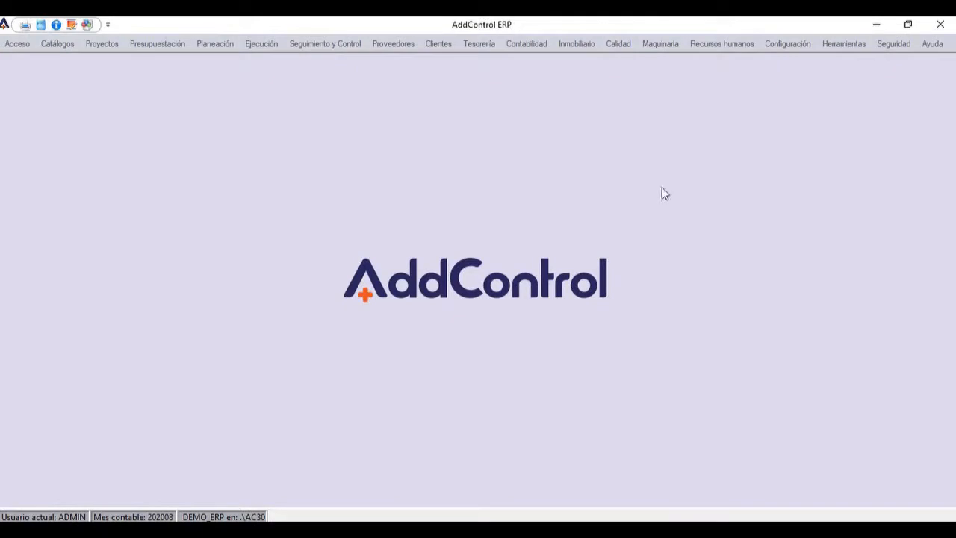
- Open the Mano de obra vs estimaciones analysis full size and run it for the CONSTRUCCION project
{"action": "left_click", "coordinate": [717, 46]}
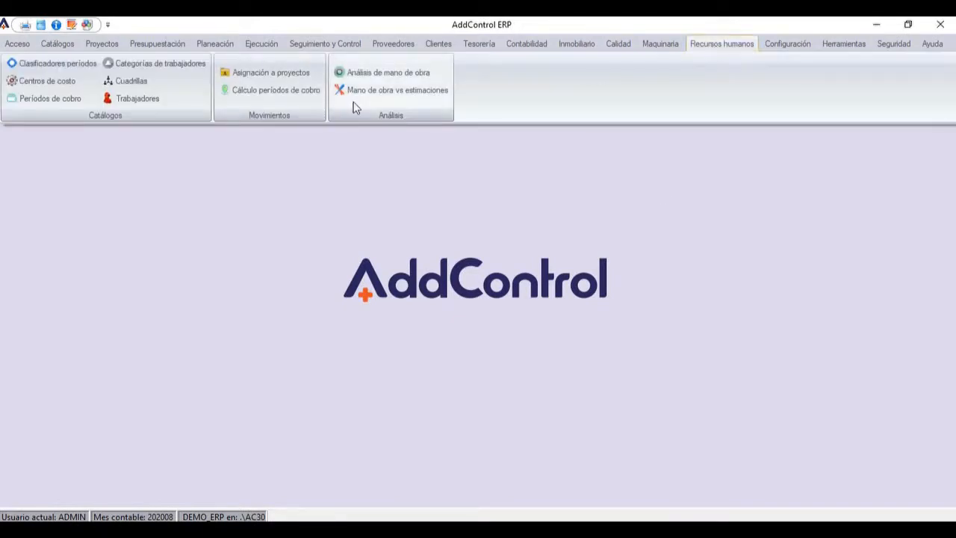
{"action": "left_click", "coordinate": [404, 93]}
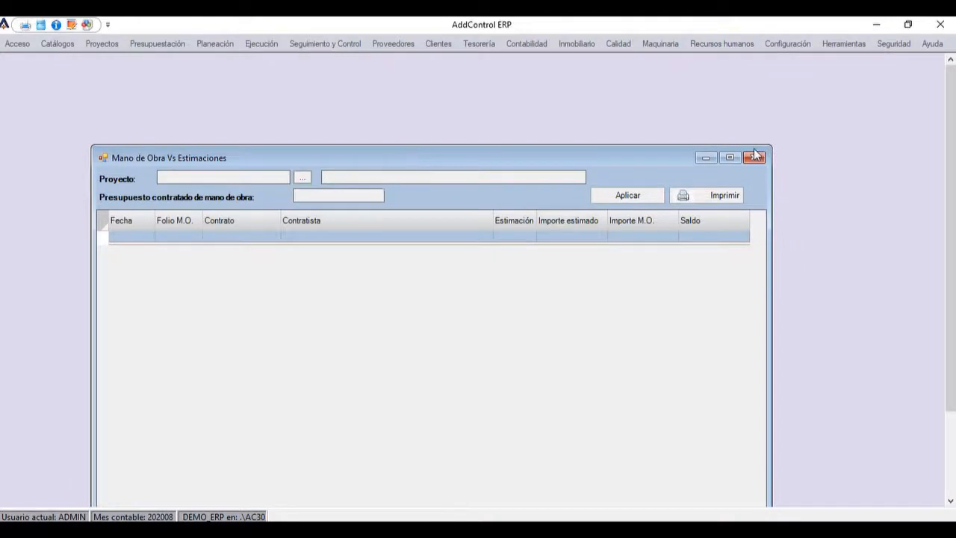
{"action": "left_click", "coordinate": [729, 158]}
{"action": "left_click", "coordinate": [207, 66]}
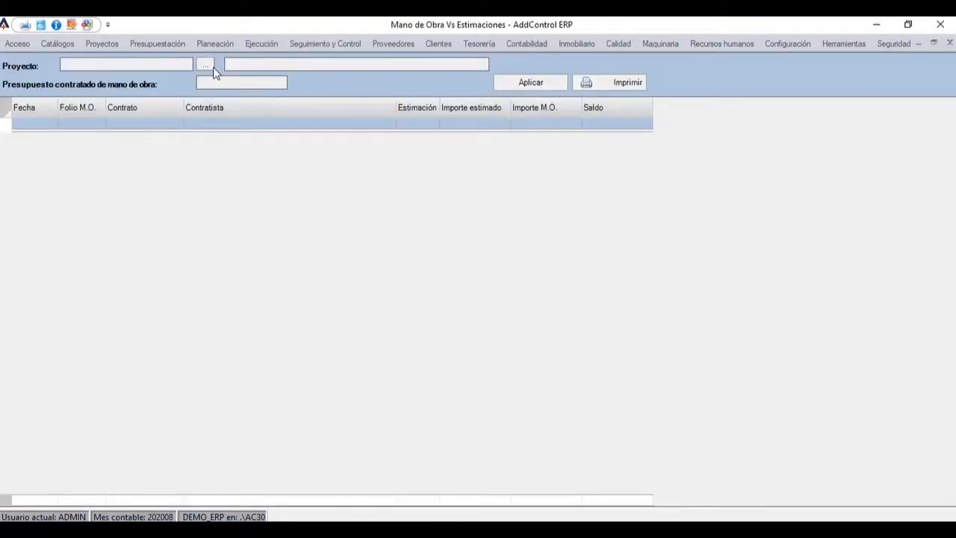
{"action": "double_click", "coordinate": [382, 202]}
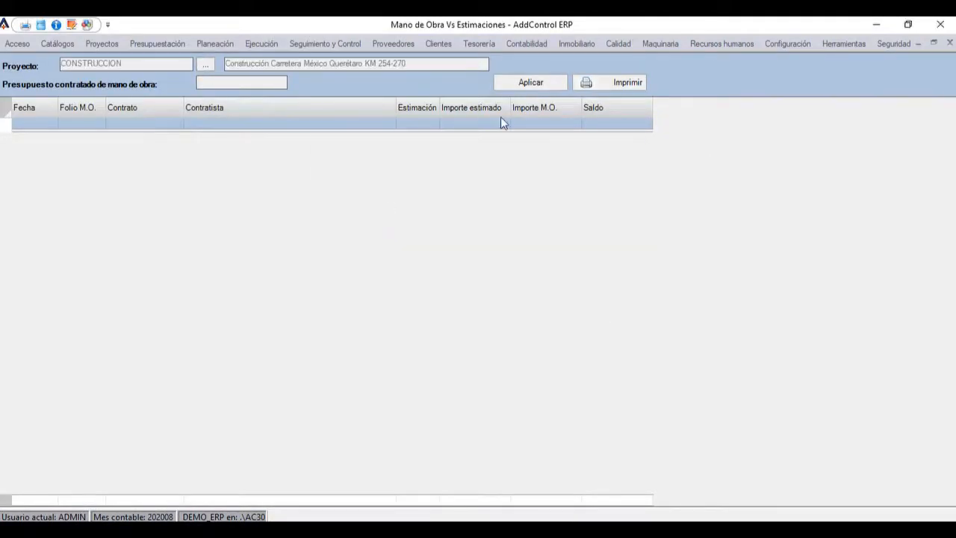
{"action": "left_click", "coordinate": [529, 83]}
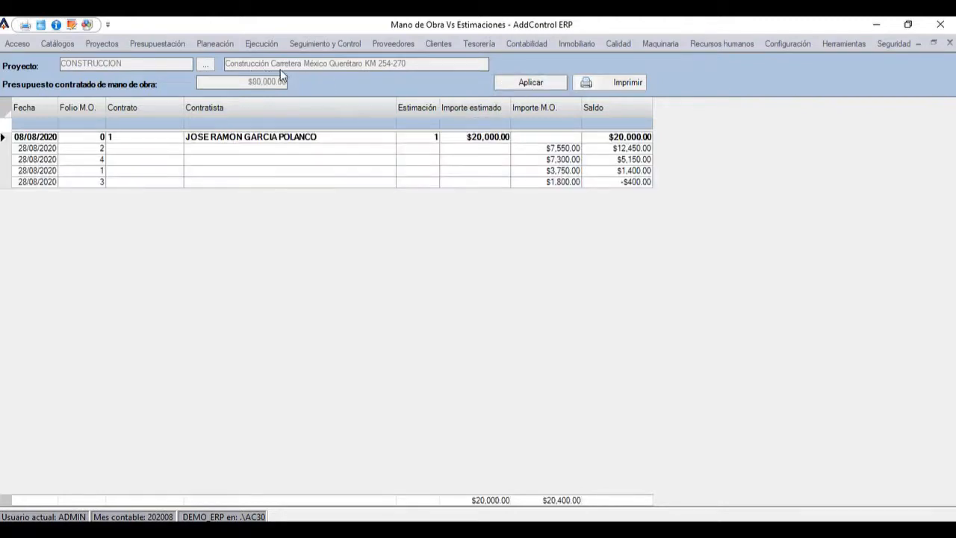
- Check the Importe M.O. of labour folios 2 and 3 in the CONSTRUCCION project
{"action": "left_click", "coordinate": [505, 150]}
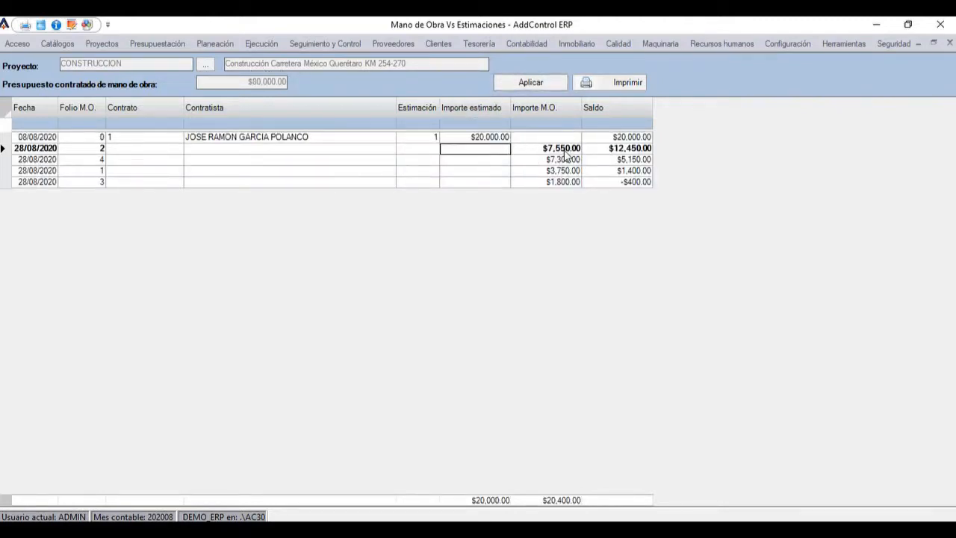
{"action": "left_click", "coordinate": [551, 151]}
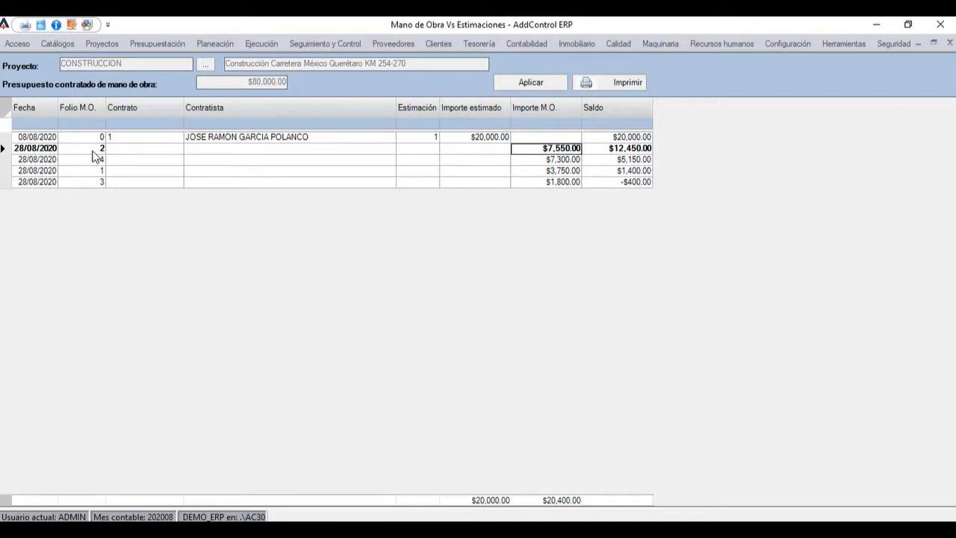
{"action": "left_click", "coordinate": [555, 182]}
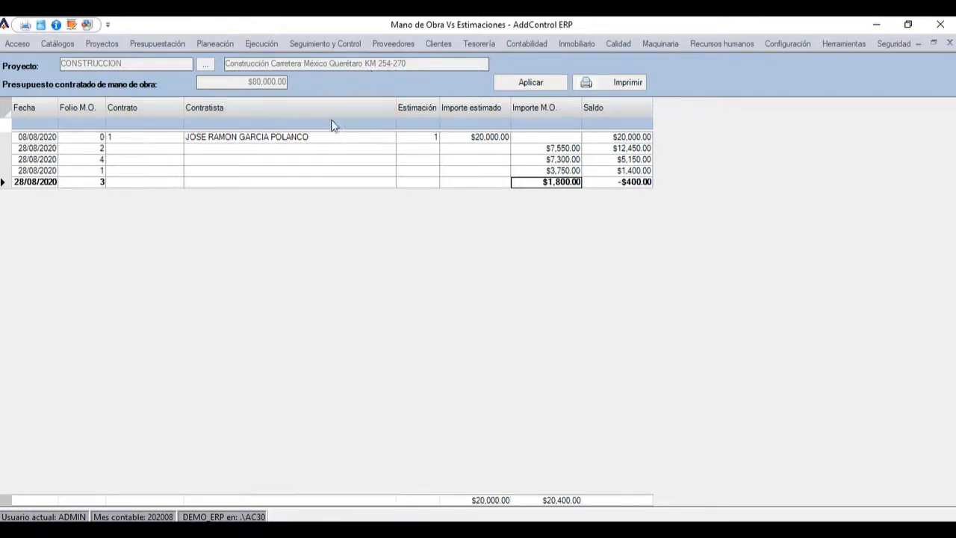
- Compare the contractor's Importe estimado with the Importe M.O. of folio 2 and the Saldo of folio 3
{"action": "left_click", "coordinate": [313, 141]}
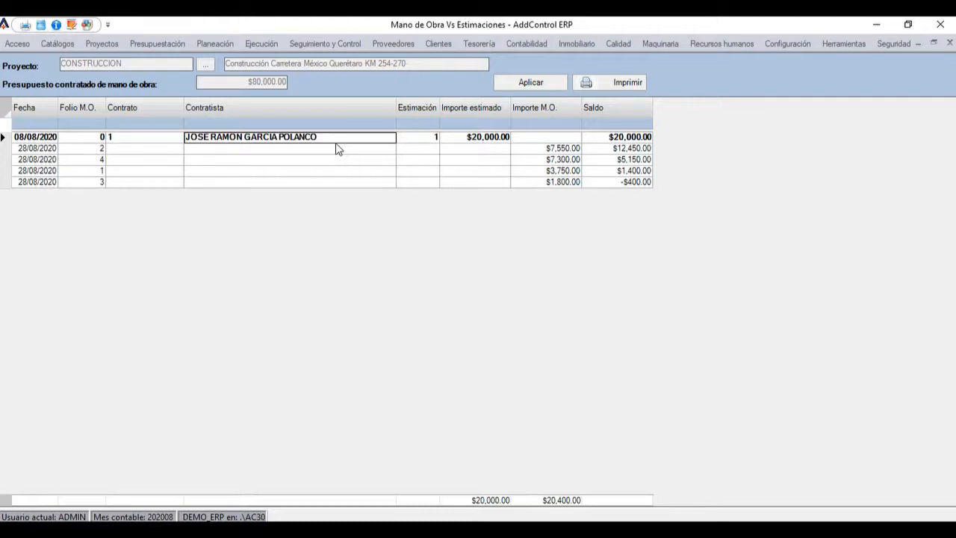
{"action": "left_click", "coordinate": [485, 144]}
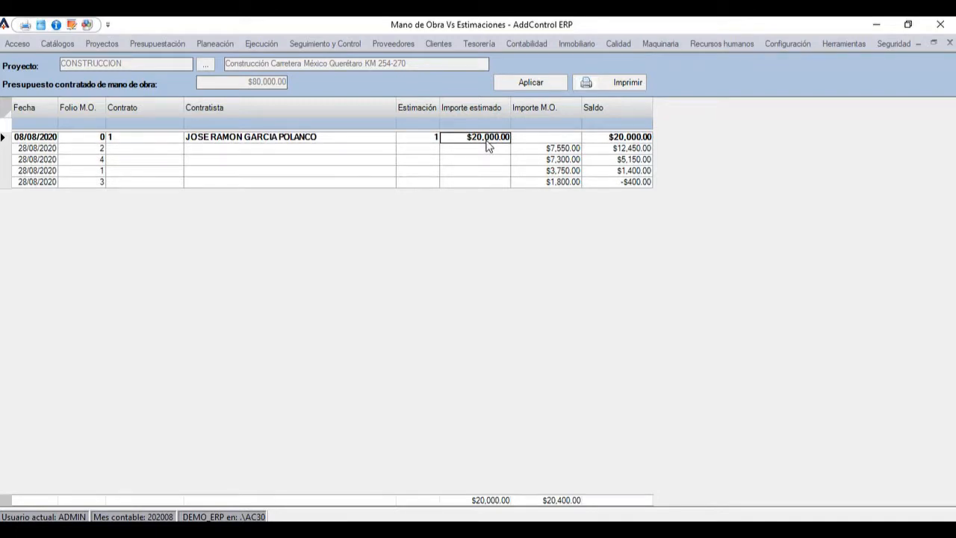
{"action": "left_click", "coordinate": [576, 151]}
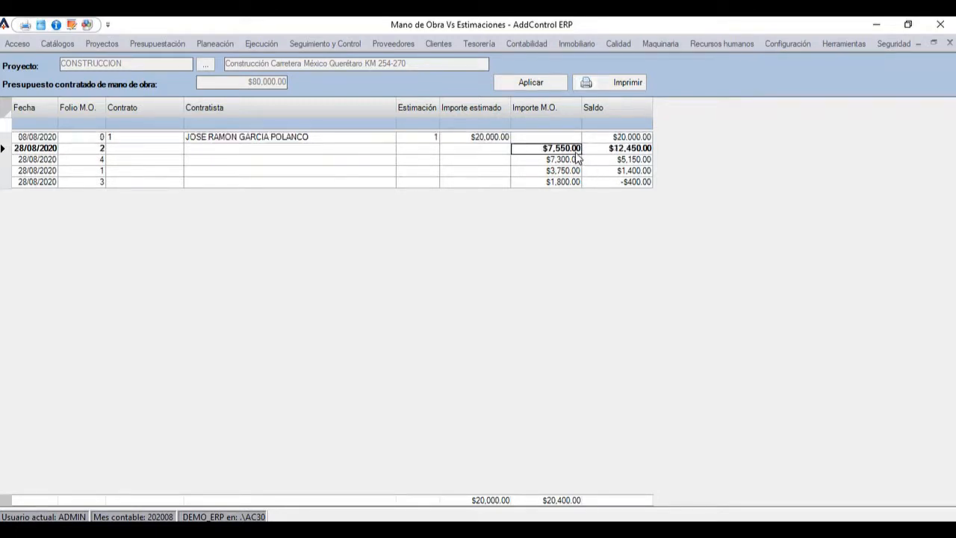
{"action": "left_click", "coordinate": [624, 183]}
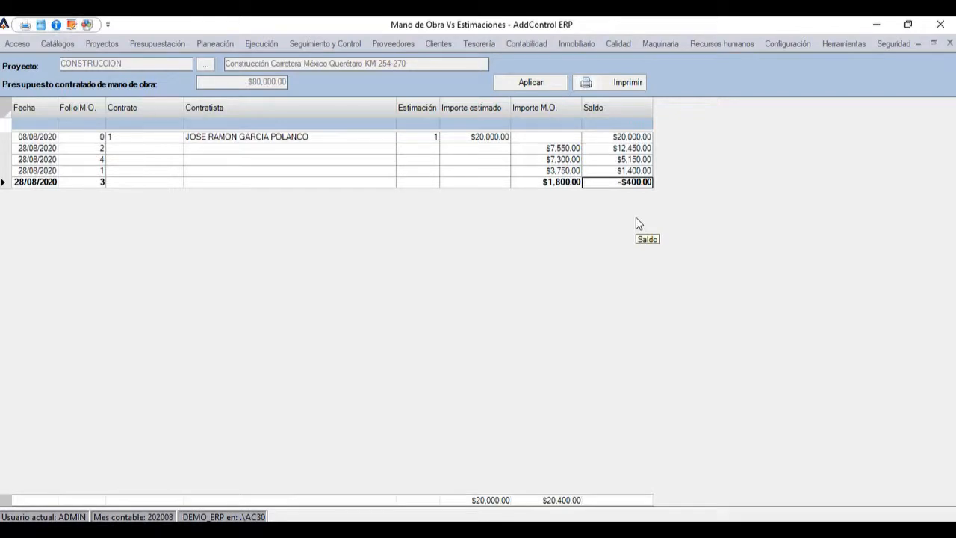
- Trace the running Saldo from the contractor's estimate row down through the labour folio rows
{"action": "key", "text": "Up"}
{"action": "key", "text": "Up"}
{"action": "key", "text": "Up"}
{"action": "key", "text": "Up"}
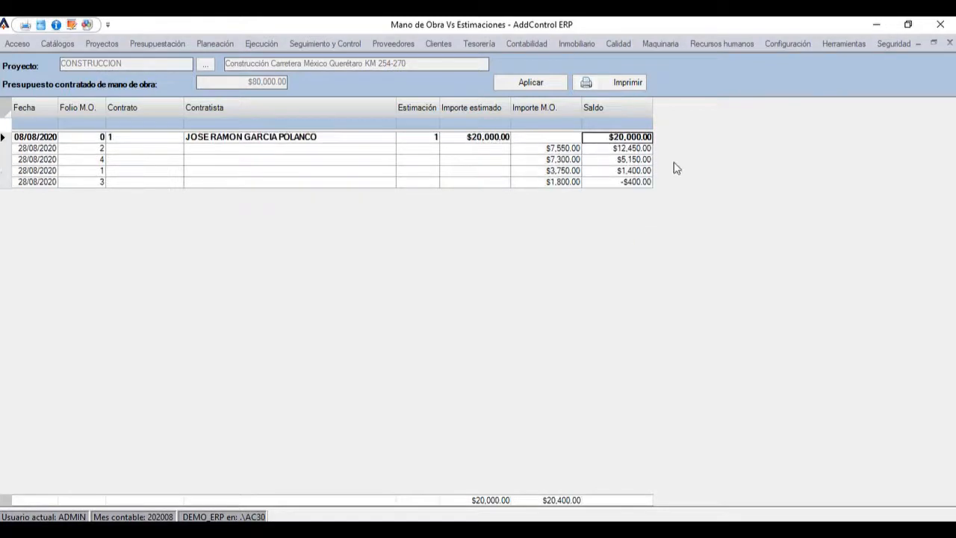
{"action": "key", "text": "Down"}
{"action": "key", "text": "Down"}
{"action": "key", "text": "Down"}
{"action": "key", "text": "Up"}
{"action": "key", "text": "Up"}
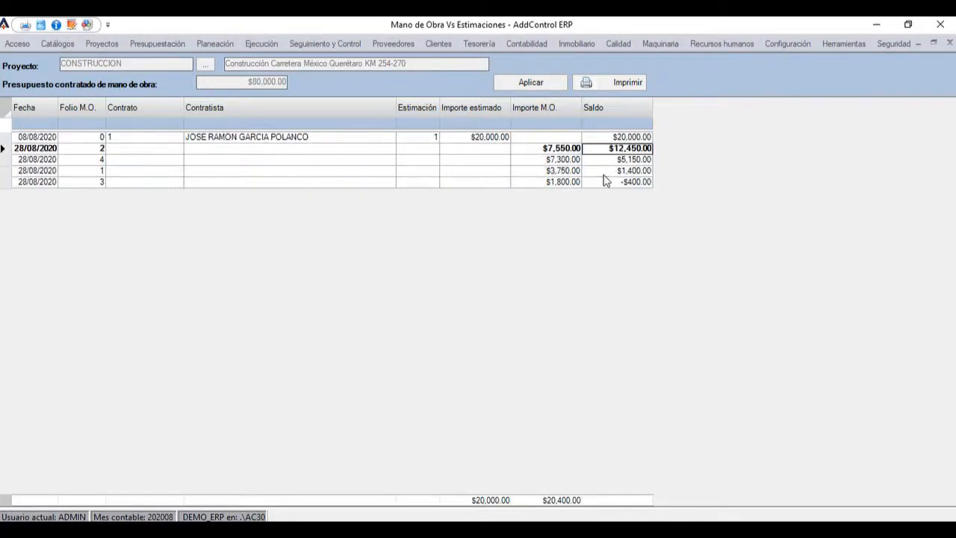
- Check the last row's Saldo and folio 2's Importe M.O., and close the labour versus estimates analysis
{"action": "key", "text": "Down"}
{"action": "key", "text": "Down"}
{"action": "key", "text": "Down"}
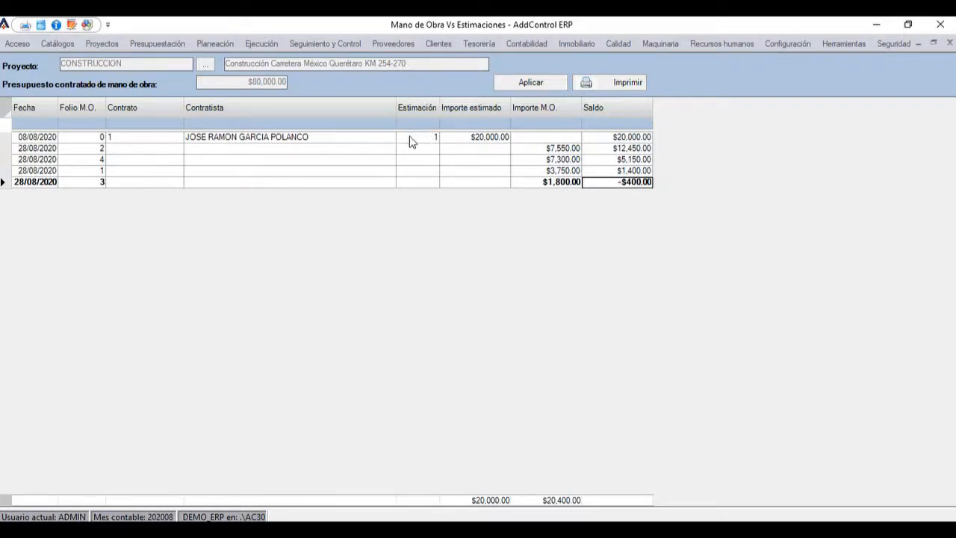
{"action": "left_click", "coordinate": [549, 152]}
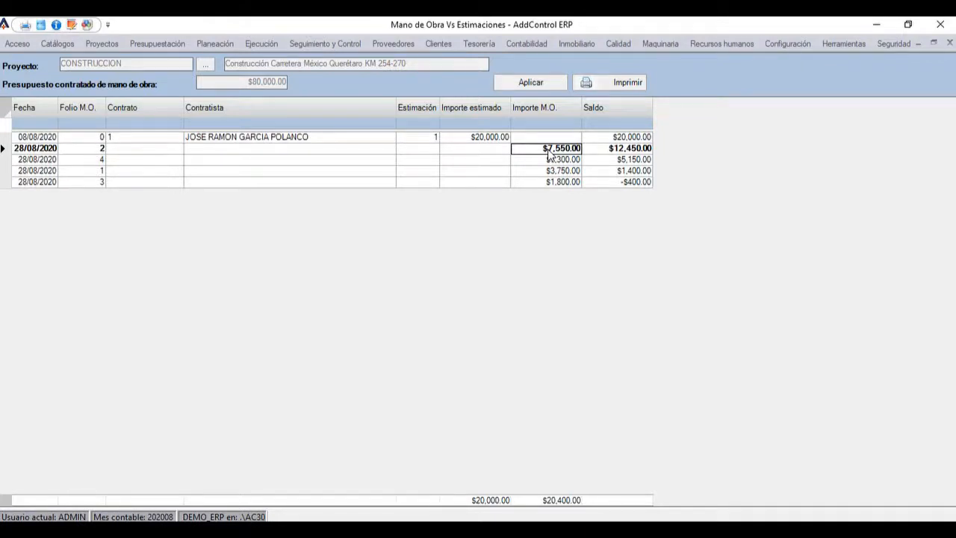
{"action": "left_click", "coordinate": [949, 43]}
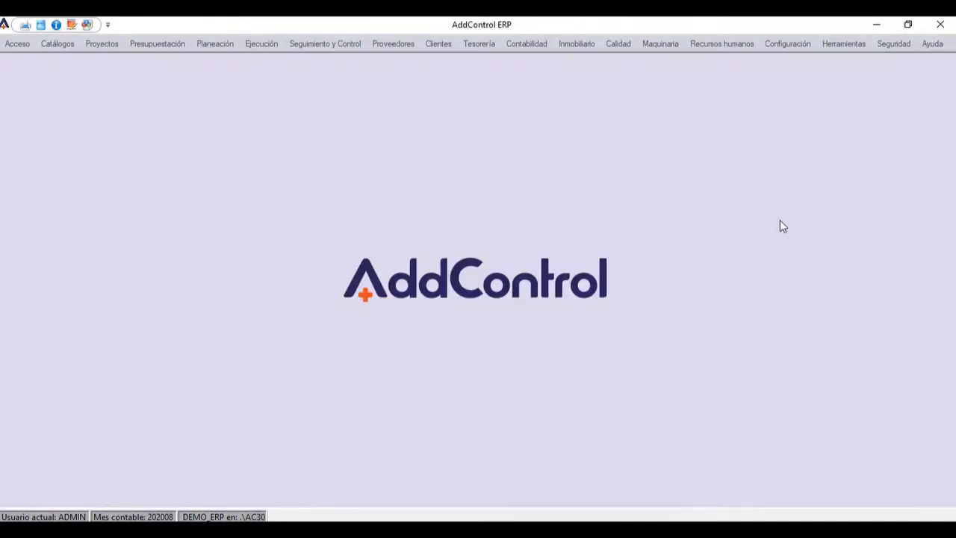